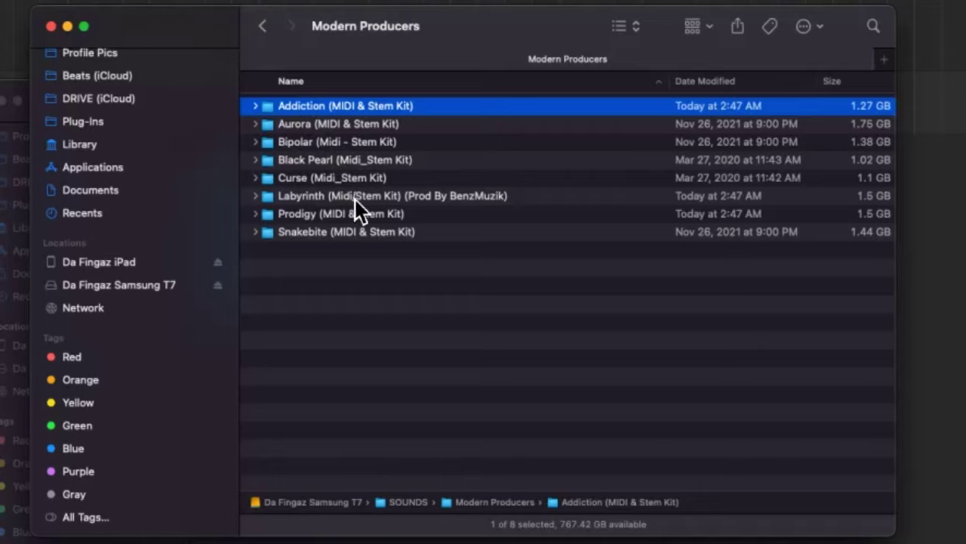
- Expand the Addiction (MIDI & Stem Kit) folder down to its individual loop folders and look through them
left_click(256, 106)
left_click(268, 125)
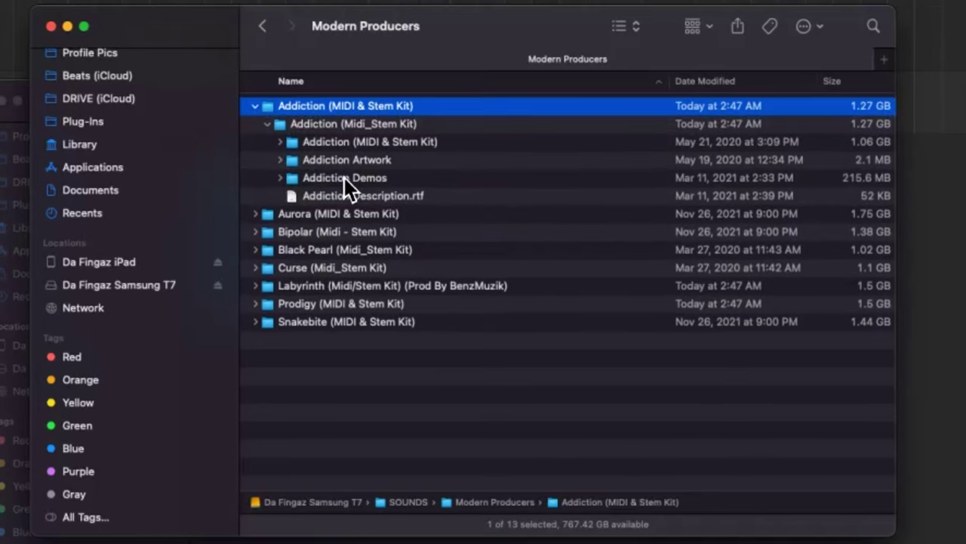
left_click(357, 144)
left_click(281, 179)
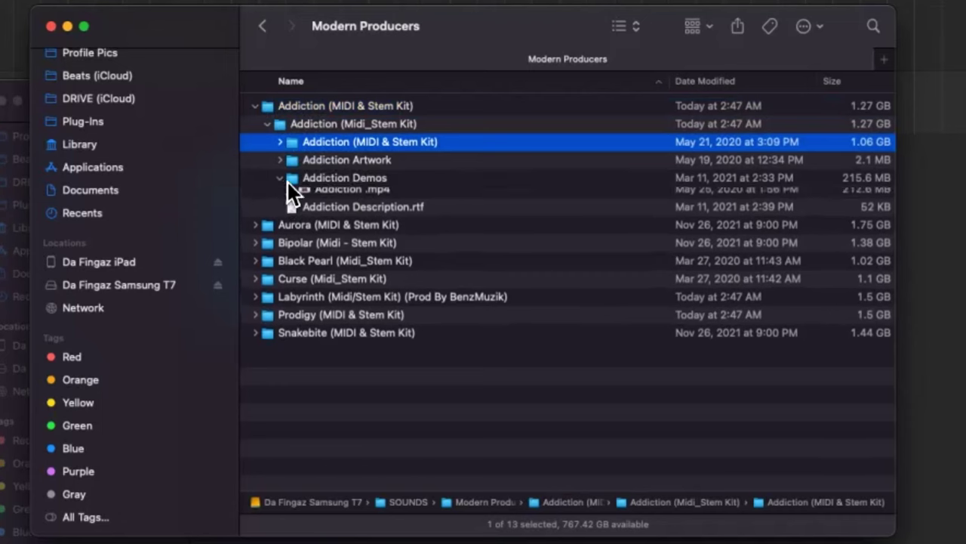
left_click(280, 182)
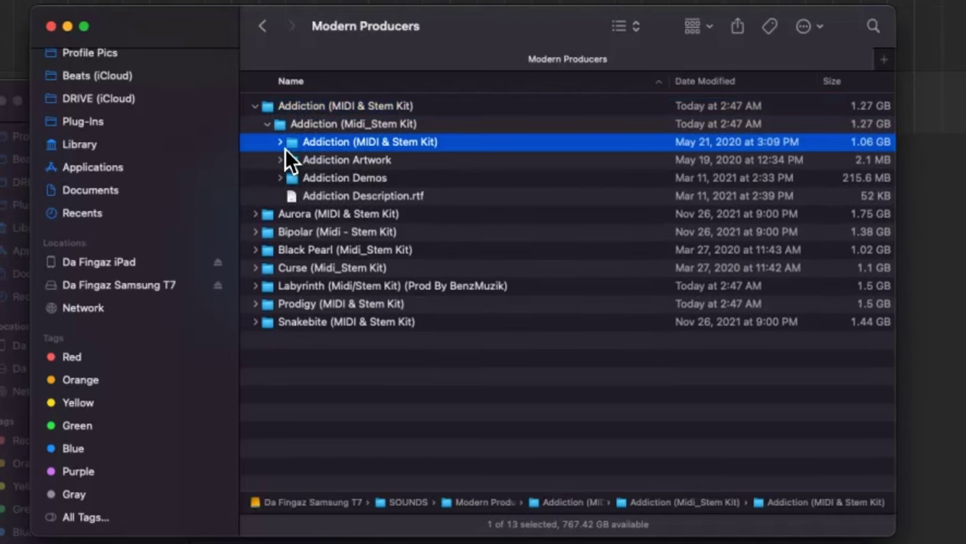
left_click(280, 143)
scroll(314, 206, "down", 8)
scroll(314, 206, "up", 8)
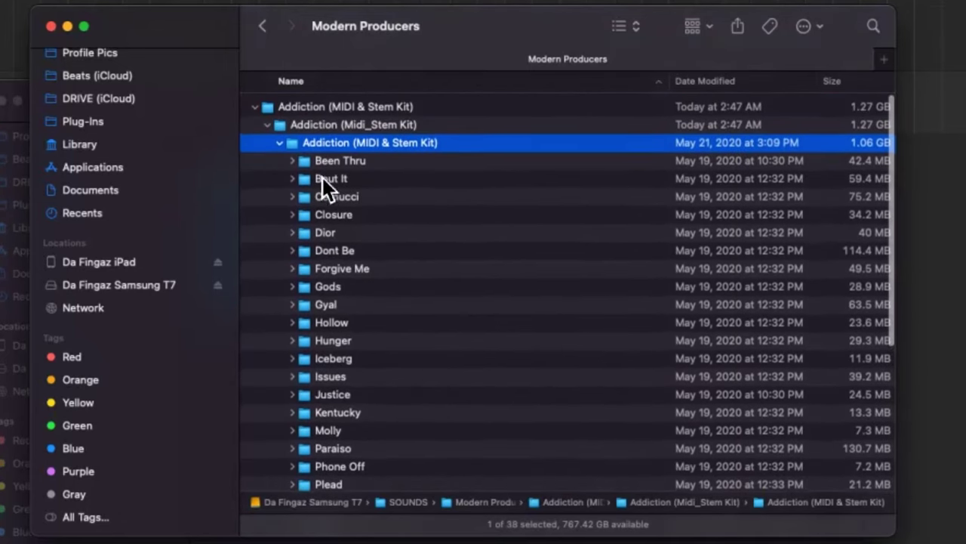
- Preview Closure - 167bpm Ab Minor.wav from the Closure folder and collapse the Addiction kit's folders
left_click(329, 178)
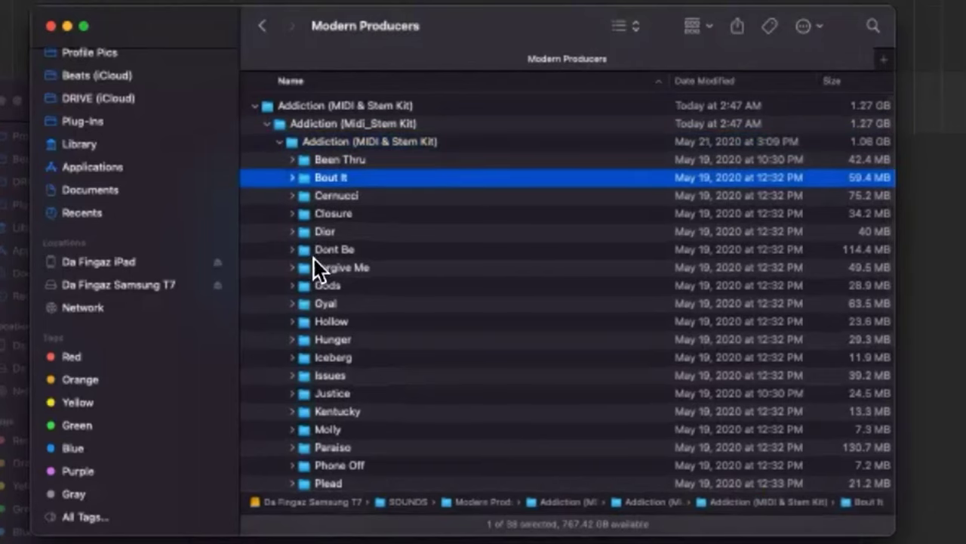
left_click(298, 214)
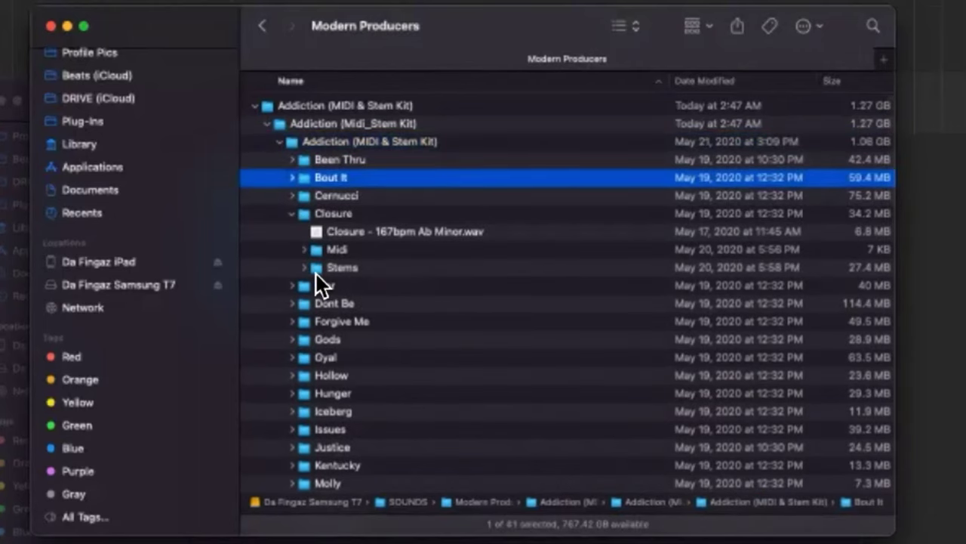
left_click(367, 238)
key("space")
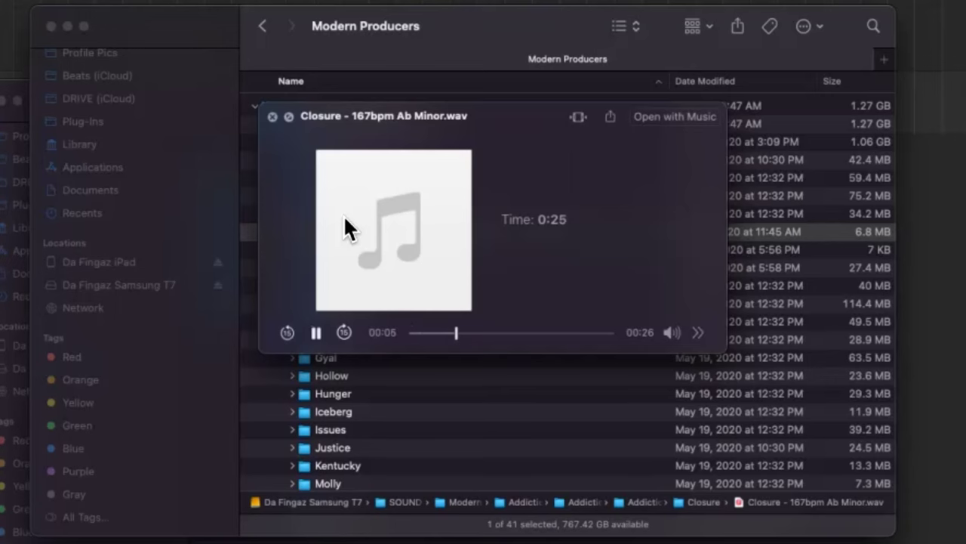
key("space")
left_click(295, 216)
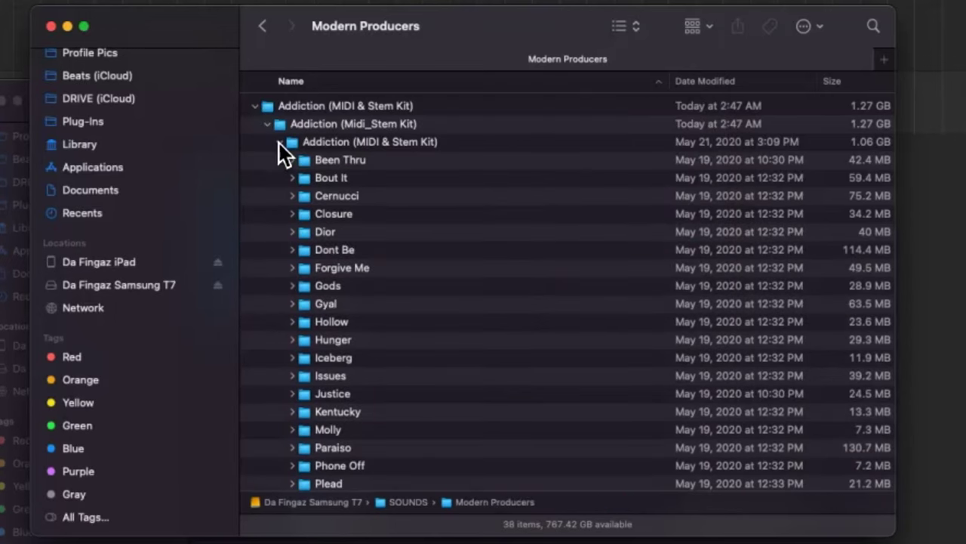
left_click(280, 143)
left_click(264, 114)
- Preview Cole - 115bpm A# minor.wav from the Aurora kit's Cole folder and collapse the kit
left_click(264, 125)
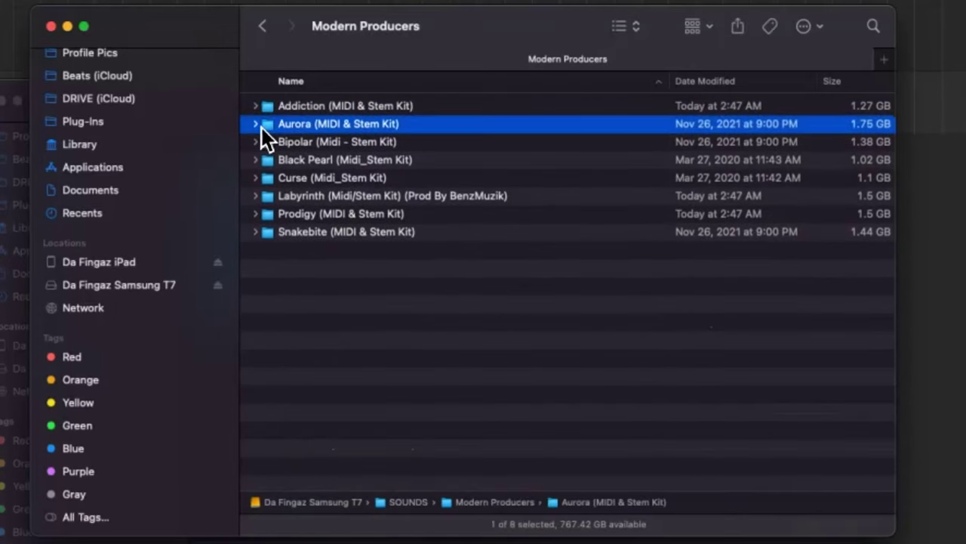
left_click(258, 125)
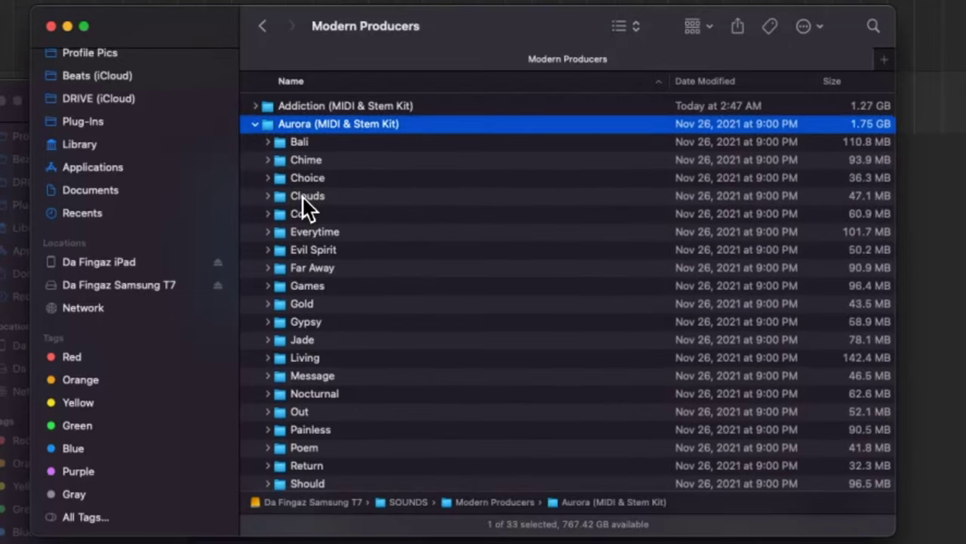
left_click(268, 214)
left_click(340, 232)
key("space")
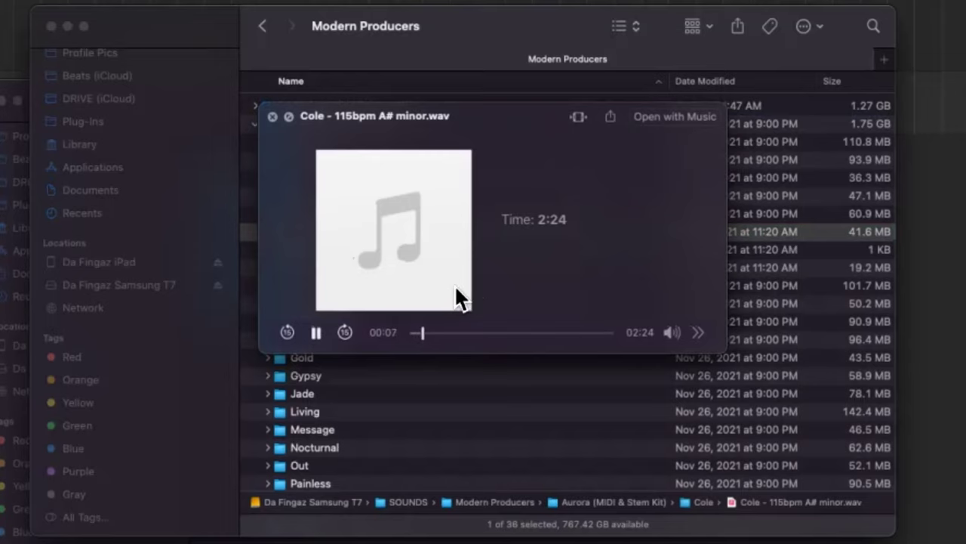
key("space")
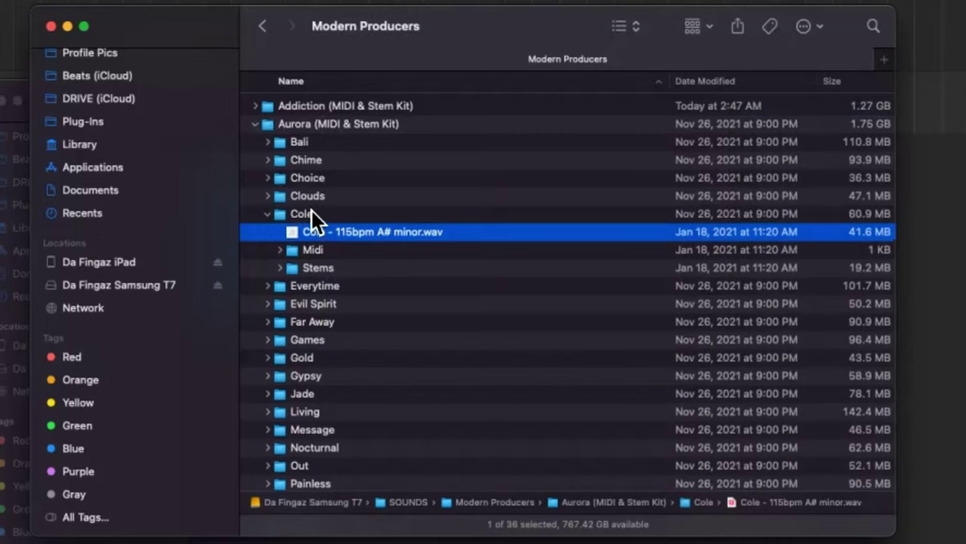
left_click(268, 214)
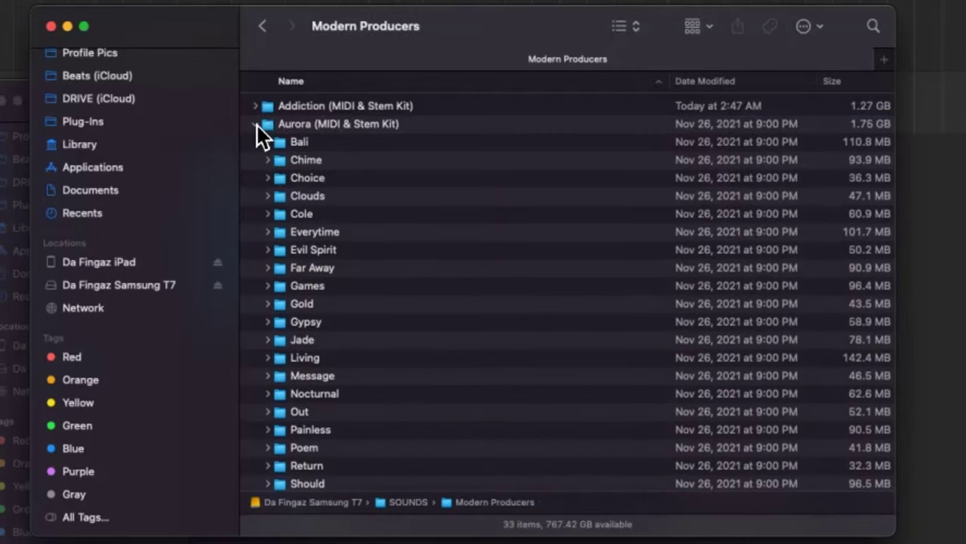
left_click(256, 124)
- Expand the Bipolar (Midi - Stem Kit) folder down to the individual loop folders in Bipolar (Midi Stem Kit)
left_click(261, 146)
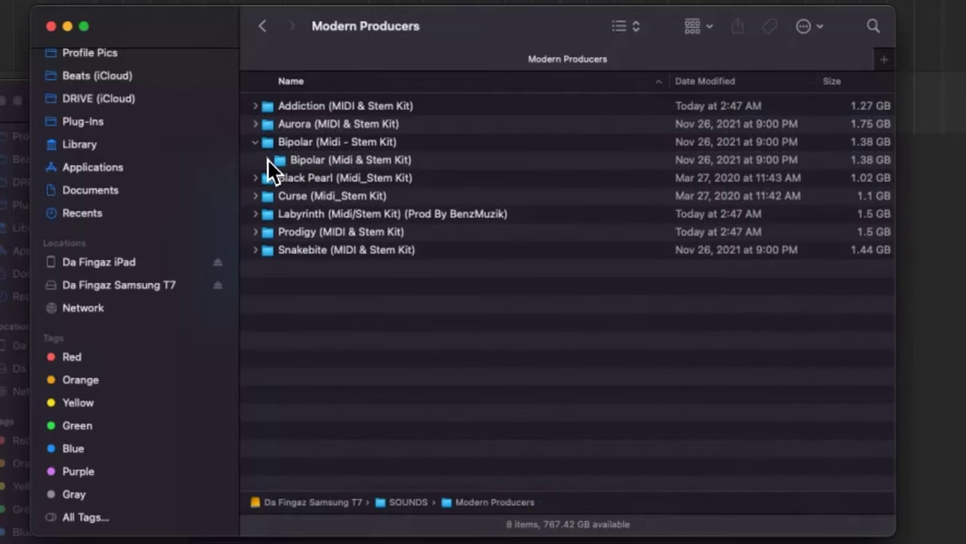
left_click(268, 160)
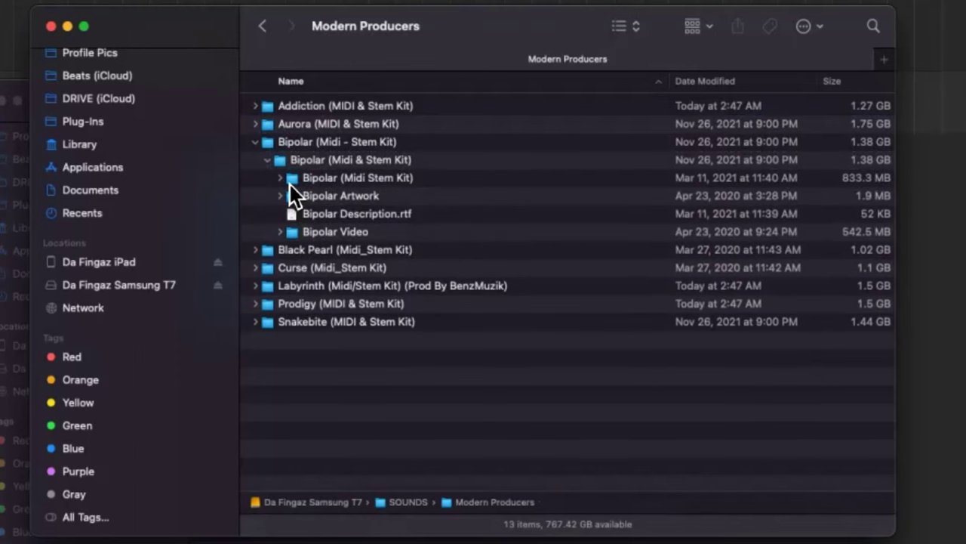
left_click(281, 179)
left_click(303, 394)
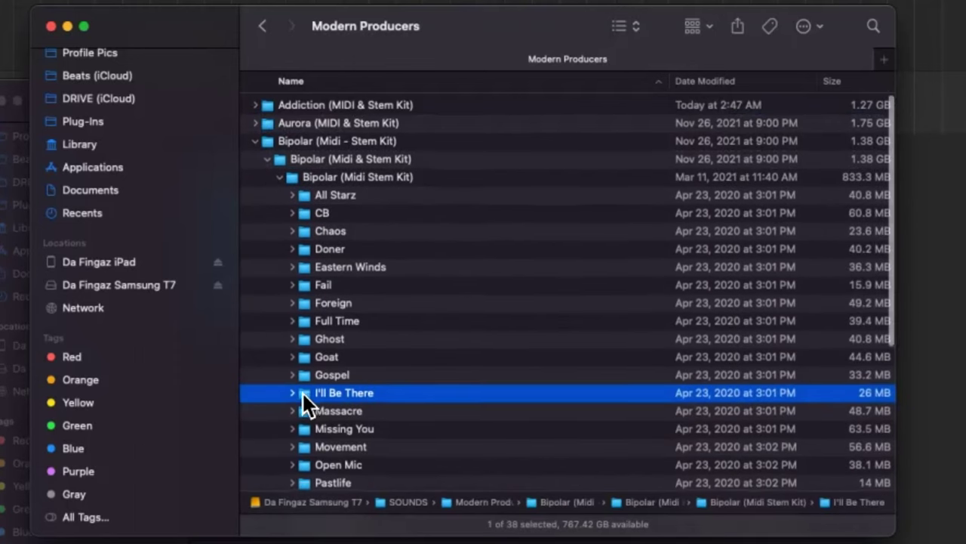
- Preview Ill Be There - 93bpm - F Min.wav from the I'll Be There folder and collapse the Bipolar kit's folders
scroll(302, 391, "down", 1)
left_click(292, 362)
left_click(347, 382)
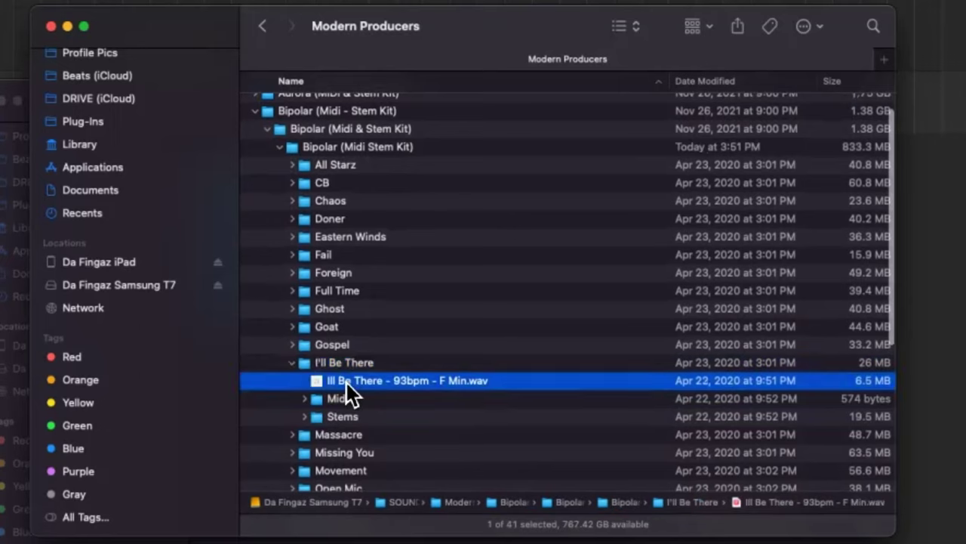
key("space")
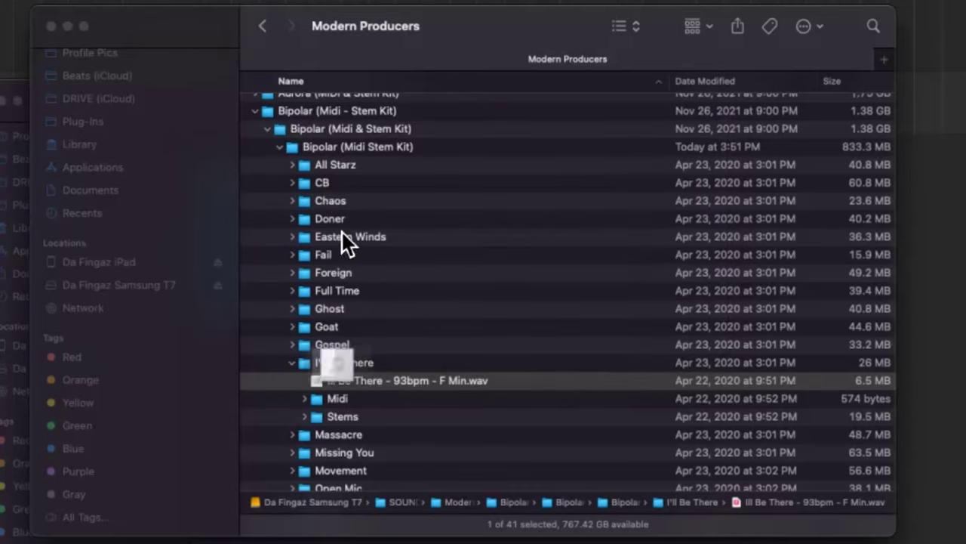
key("space")
left_click(277, 147)
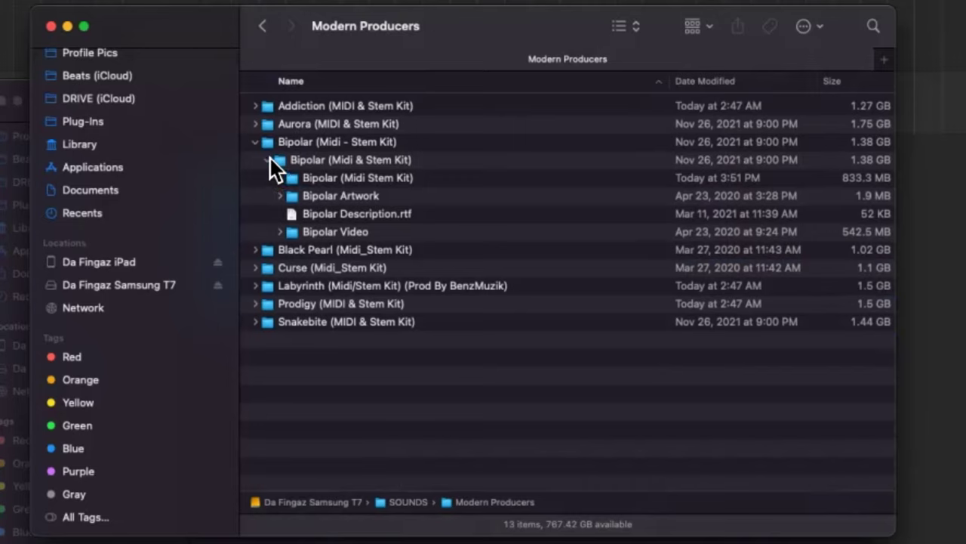
left_click(269, 159)
left_click(256, 143)
- Expand the Black Pearl (Midi_Stem Kit) folder down to its individual loop folders and look through them
left_click(295, 162)
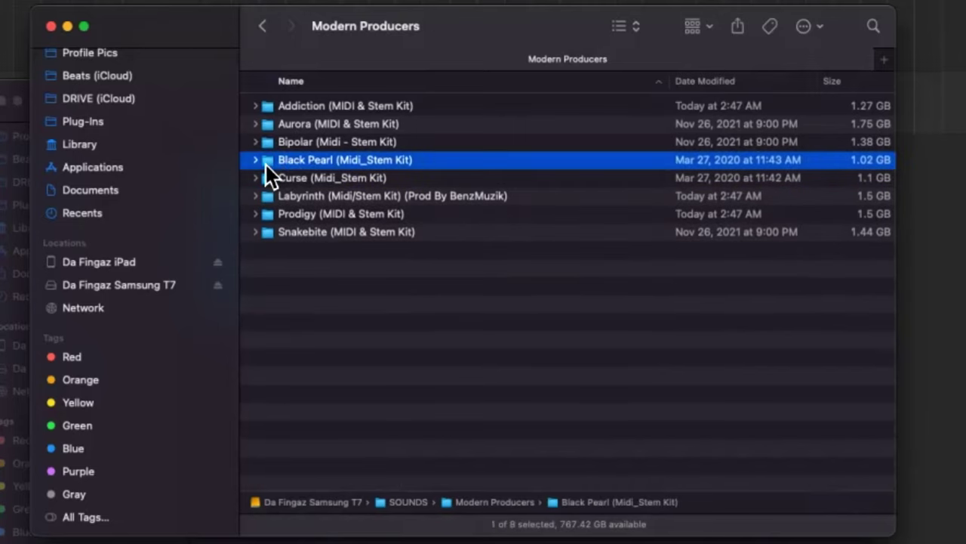
left_click(255, 162)
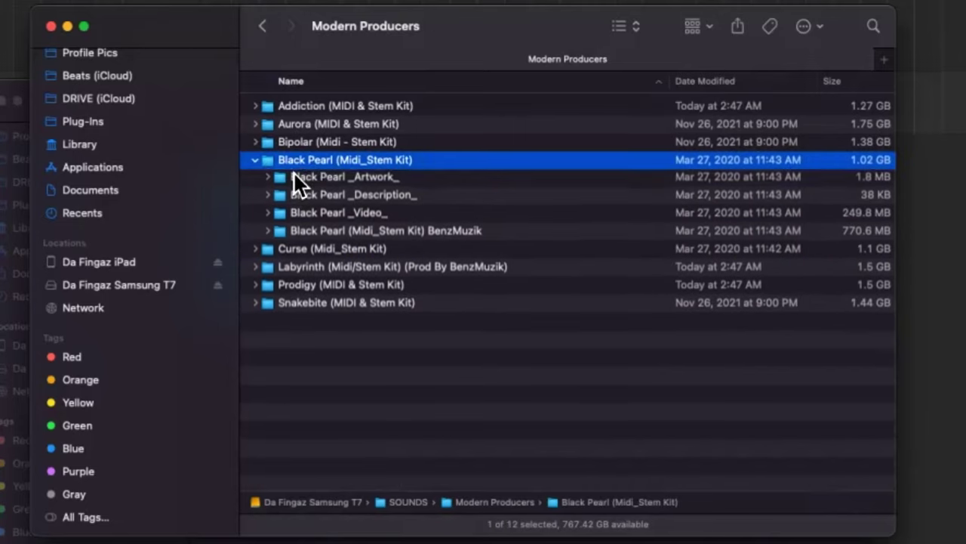
left_click(269, 232)
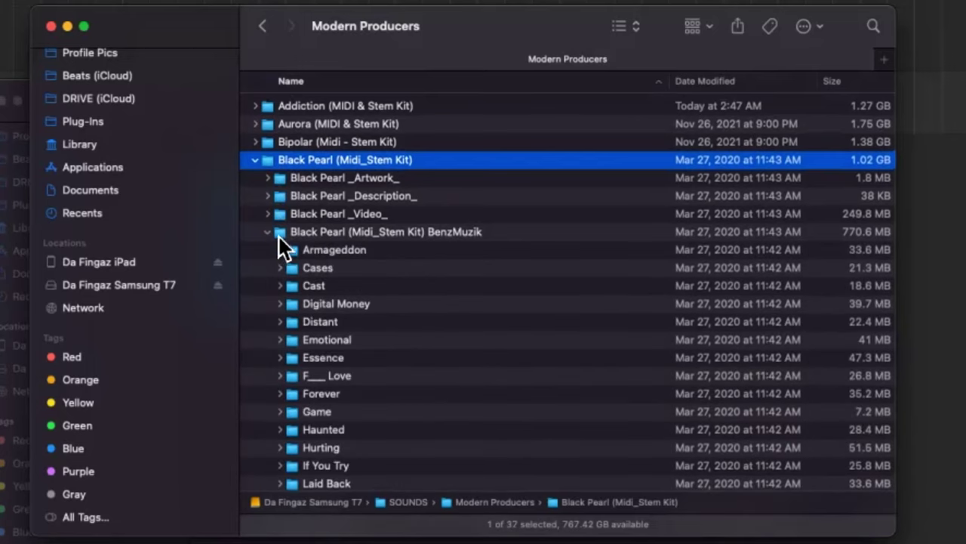
scroll(468, 211, "down", 2)
scroll(302, 247, "down", 2)
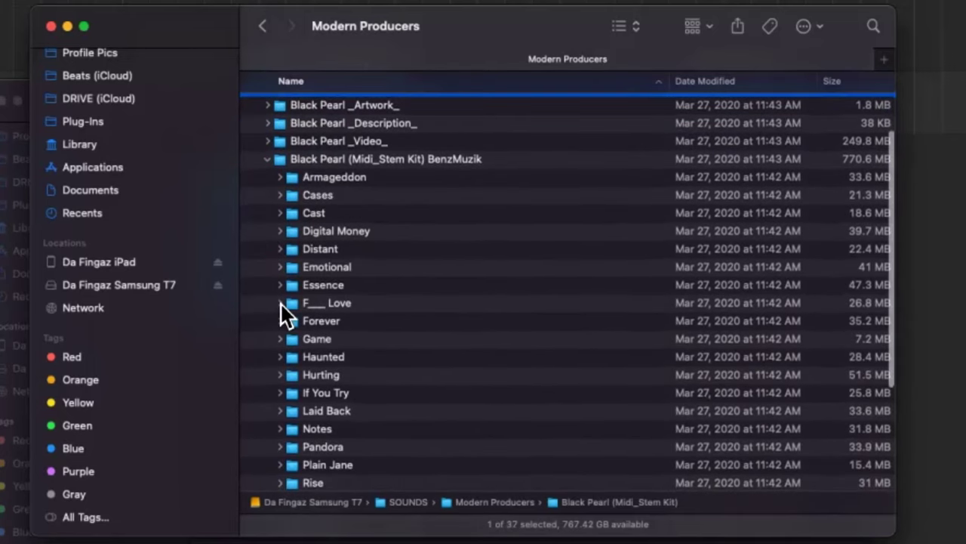
- Preview Essence - 133 D#min.wav from the Essence folder and collapse the Black Pearl kit's folders
left_click(282, 286)
left_click(332, 305)
key("space")
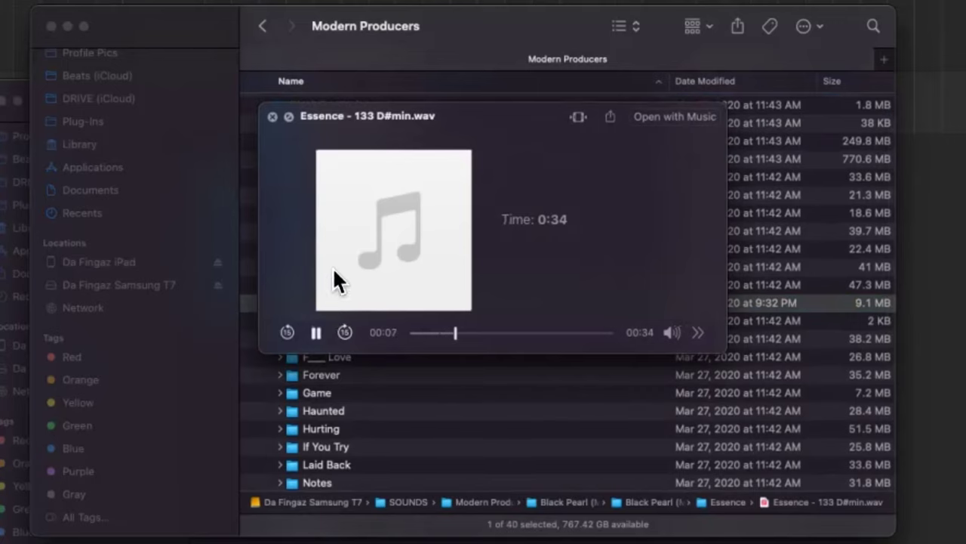
key("space")
left_click(268, 159)
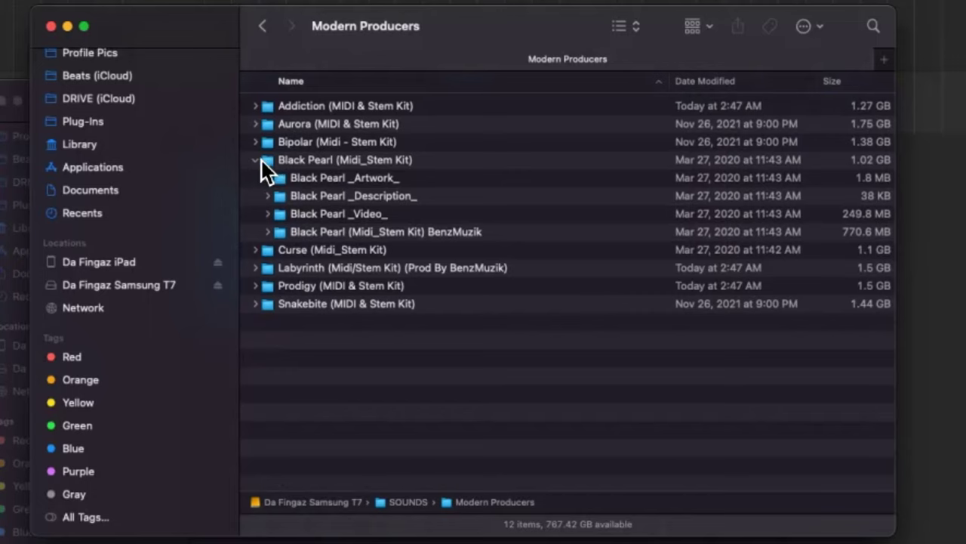
left_click(257, 163)
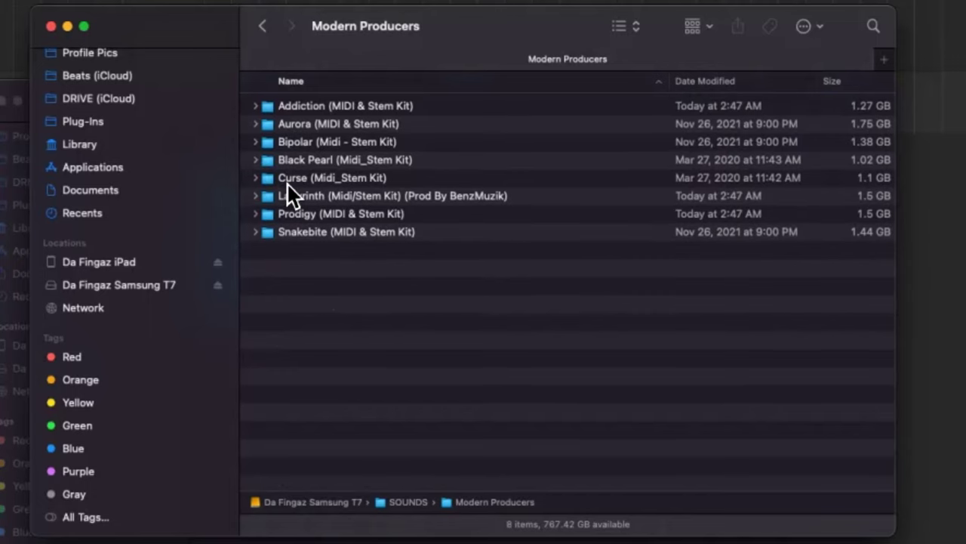
- Expand the Curse (Midi_Stem Kit) folder and show the contents of its Lock Down folder
left_click(264, 184)
left_click(258, 181)
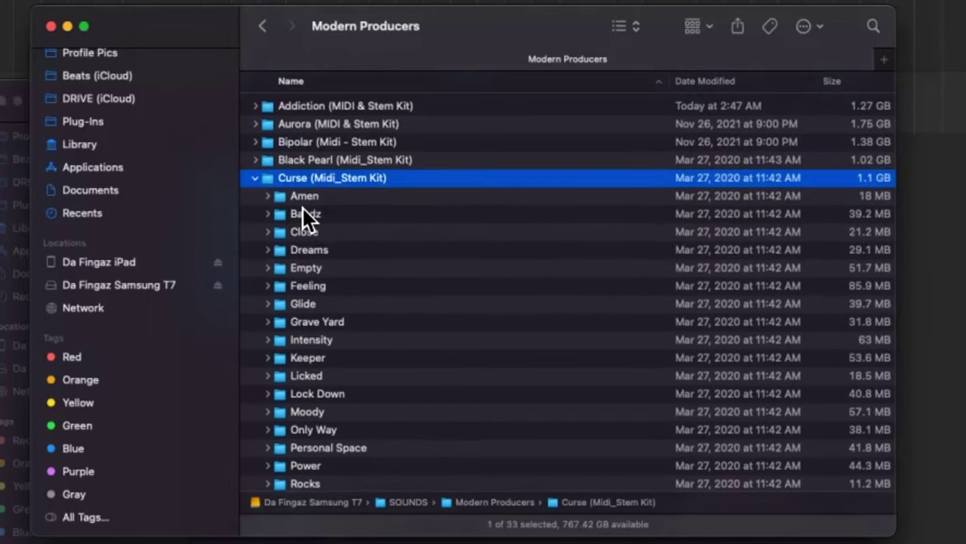
scroll(303, 213, "down", 3)
left_click(268, 312)
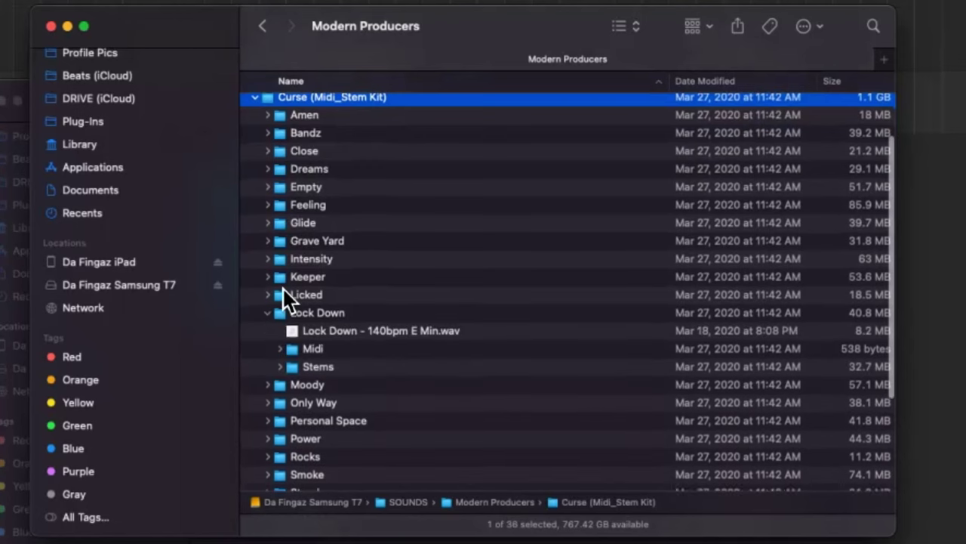
- Preview Lock Down - 140bpm E Min.wav and collapse the Lock Down folder and the Curse kit
scroll(305, 248, "down", 3)
left_click(336, 245)
scroll(336, 247, "up", 5)
scroll(336, 256, "down", 5)
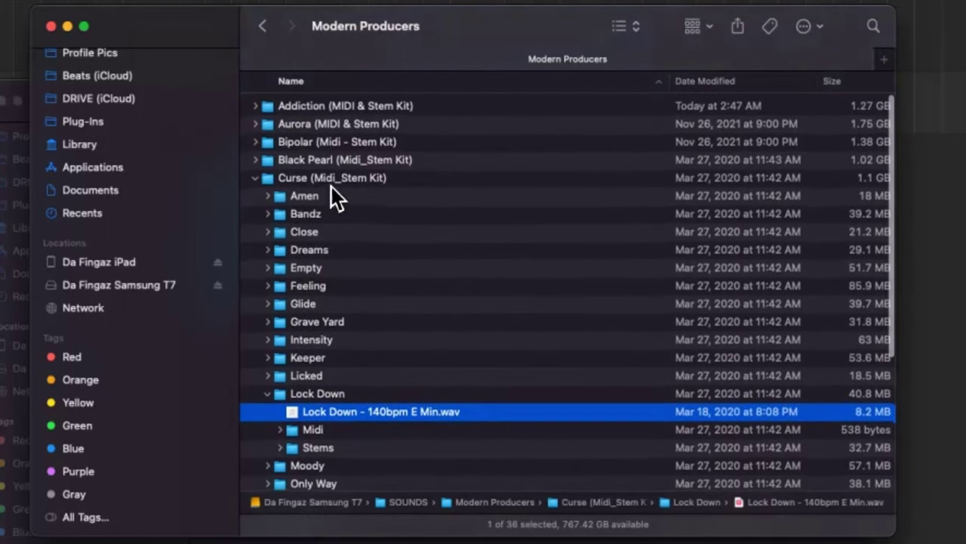
key("space")
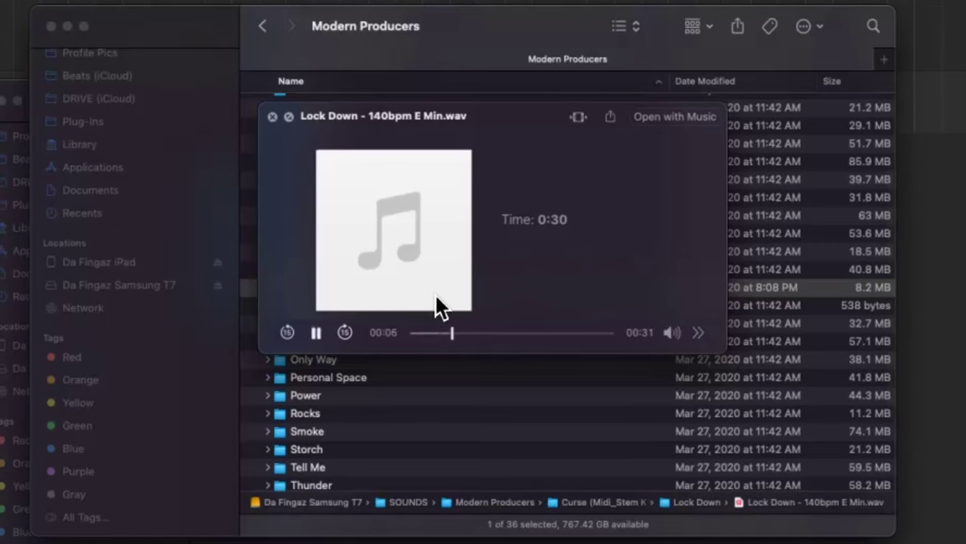
key("space")
left_click(268, 270)
scroll(278, 271, "up", 5)
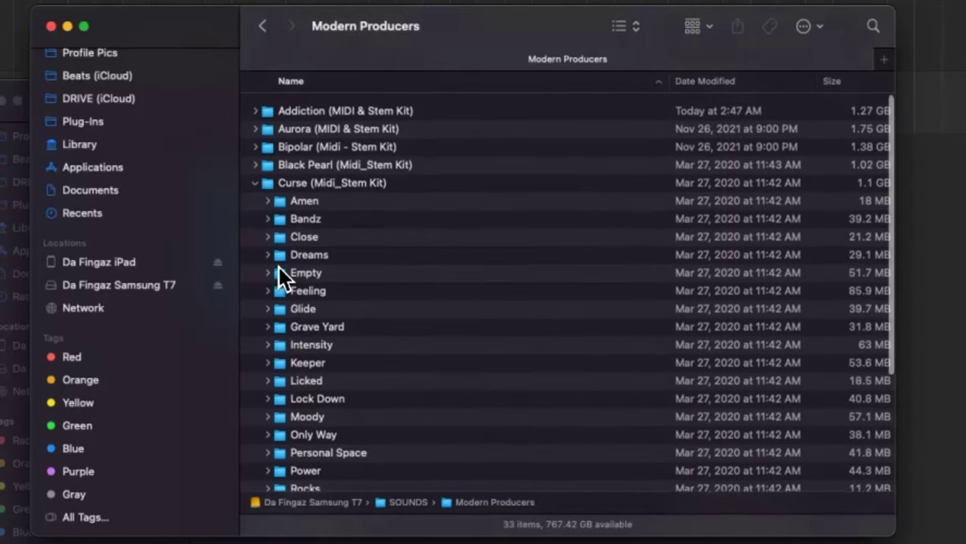
left_click(256, 177)
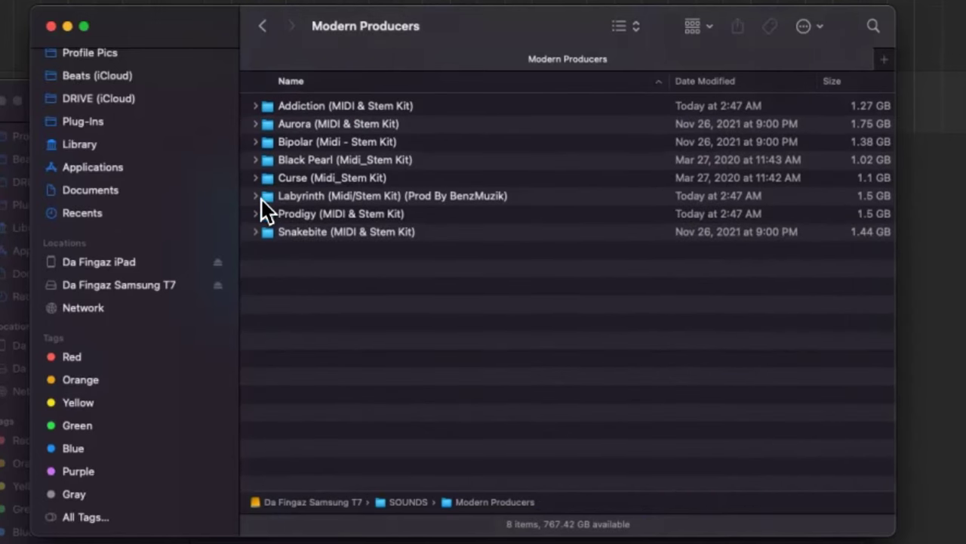
- Expand the Labyrinth kit to its Balenciaga folder and preview Balenciaga - Eb Min - 120bpm.wav
left_click(258, 197)
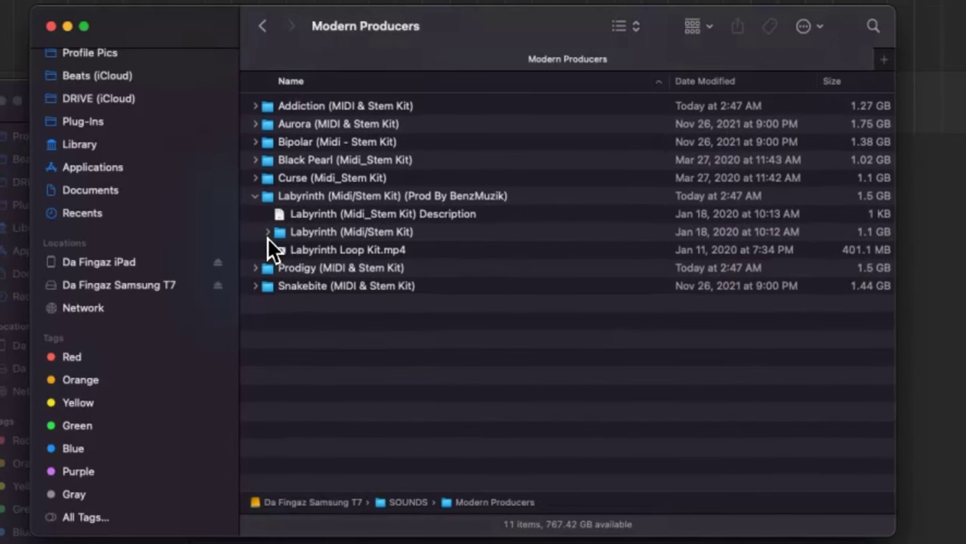
left_click(268, 233)
scroll(318, 236, "down", 3)
left_click(281, 218)
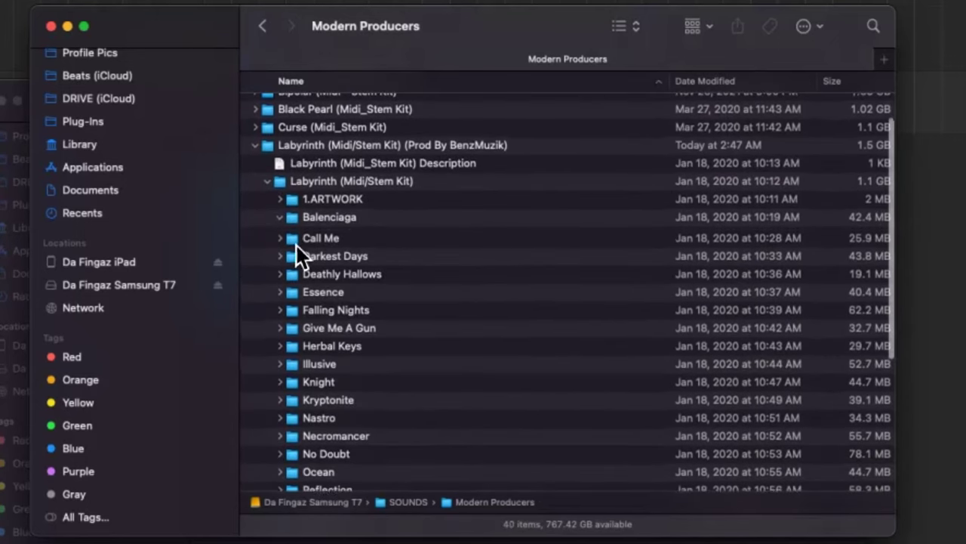
left_click(342, 237)
key("space")
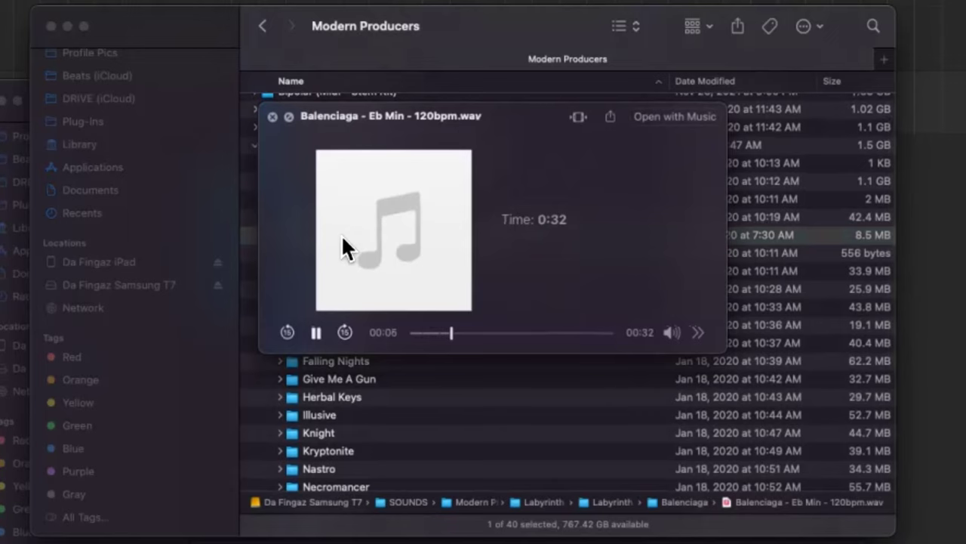
- Stop the Balenciaga preview and collapse the Labyrinth kit's folders
key("space")
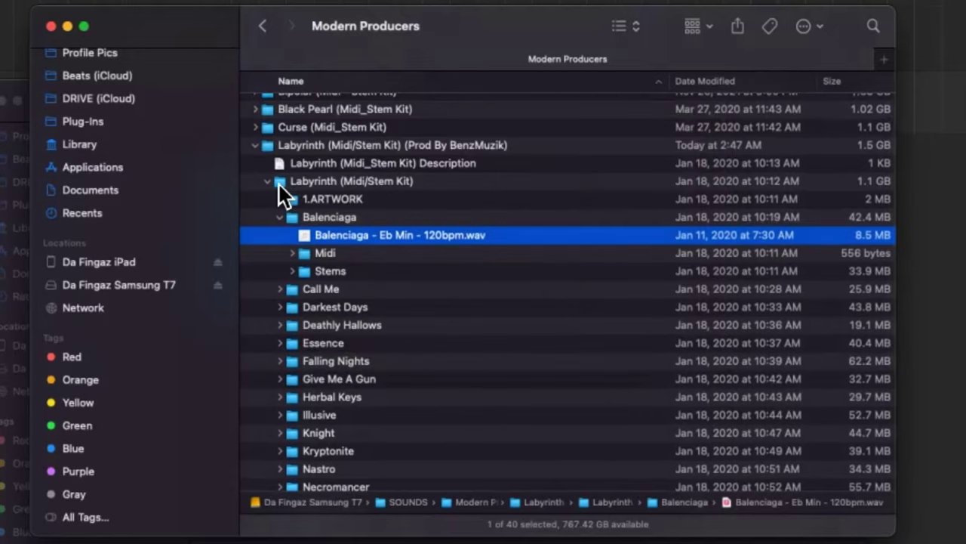
left_click(267, 182)
left_click(255, 196)
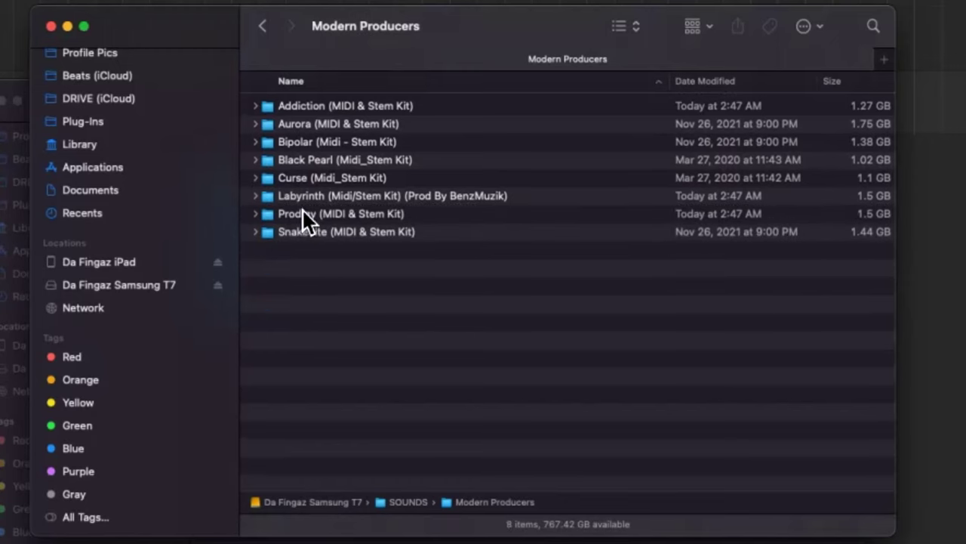
- Expand the Prodigy (MIDI & Stem Kit) folder through Prodigy (Midi_Stem Kit) to the contents of its Home Bound folder
left_click(303, 214)
left_click(255, 215)
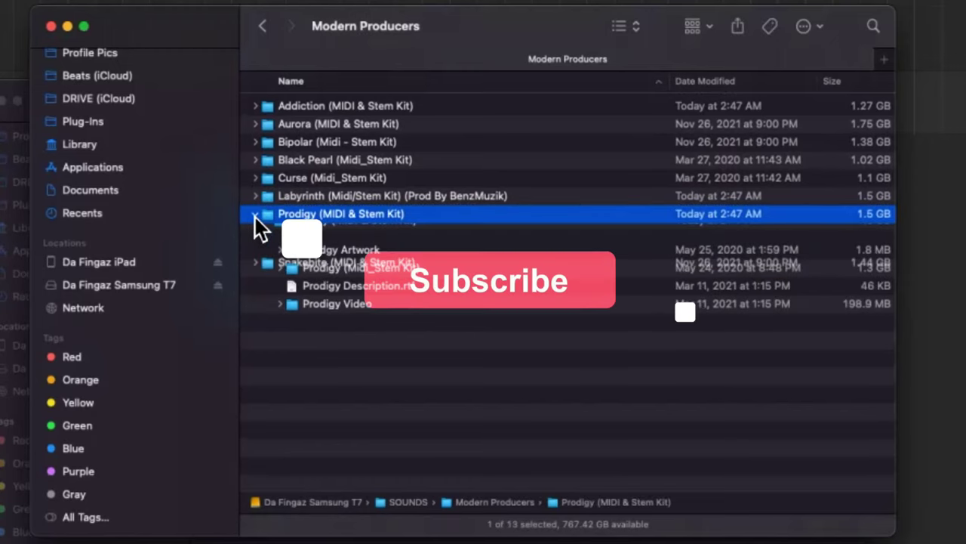
left_click(282, 269)
scroll(298, 317, "down", 4)
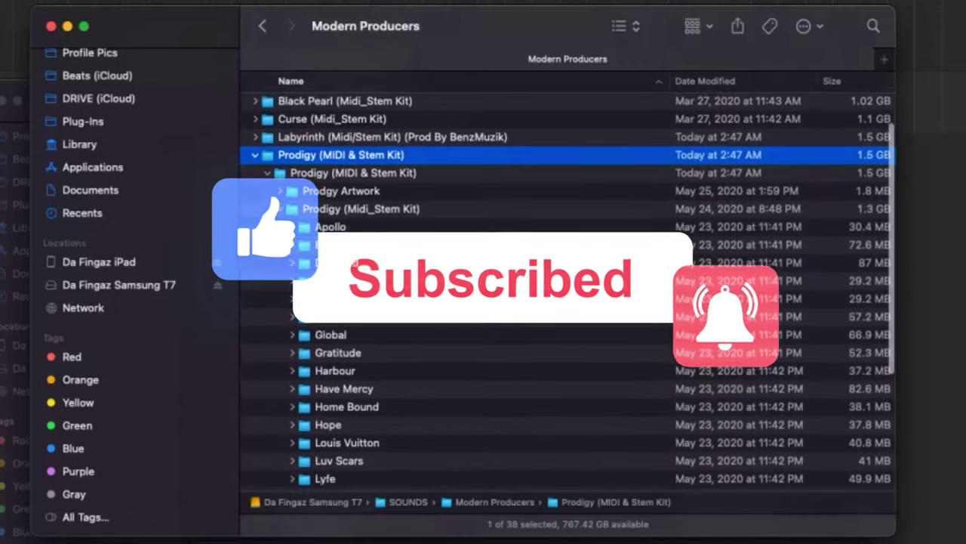
left_click(294, 347)
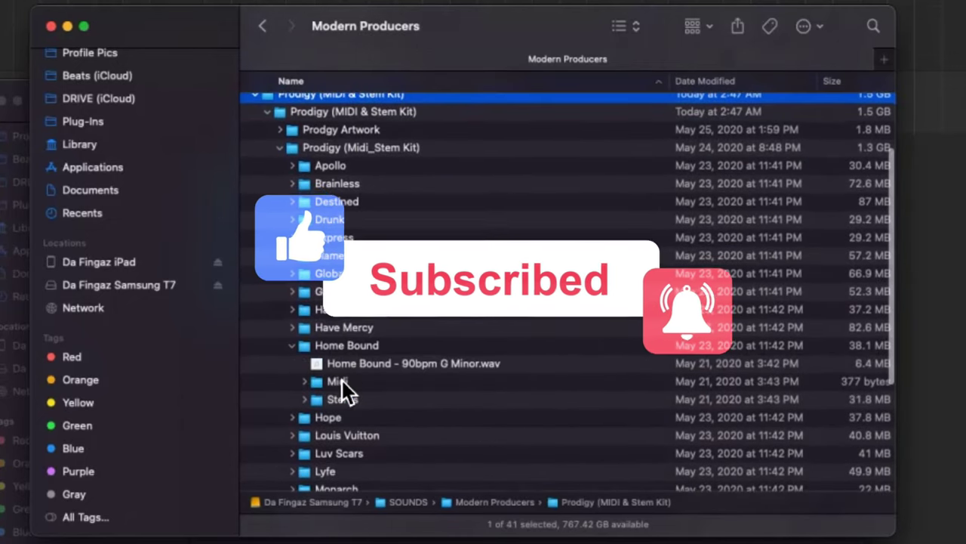
- Preview Home Bound - 90bpm G Minor.wav and collapse the Prodigy kit's folders
left_click(357, 361)
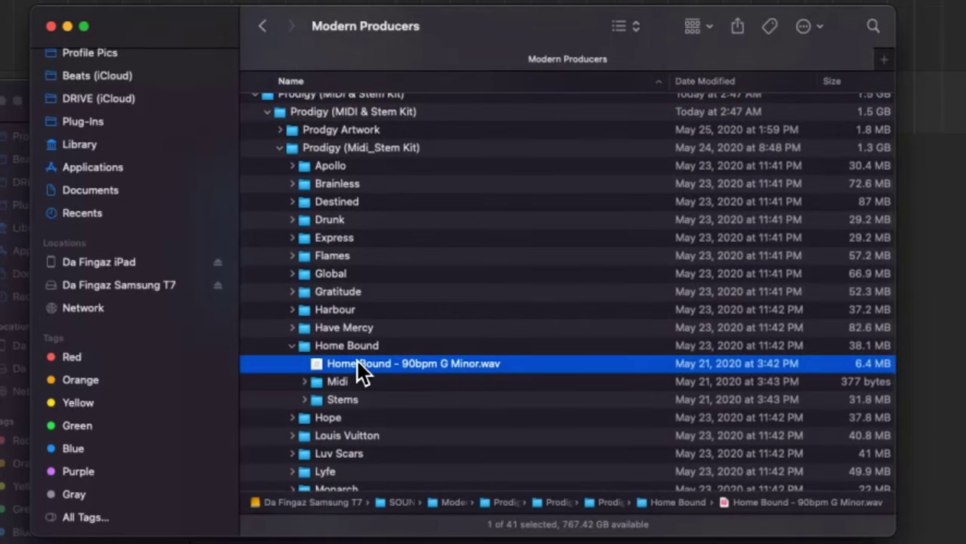
key("space")
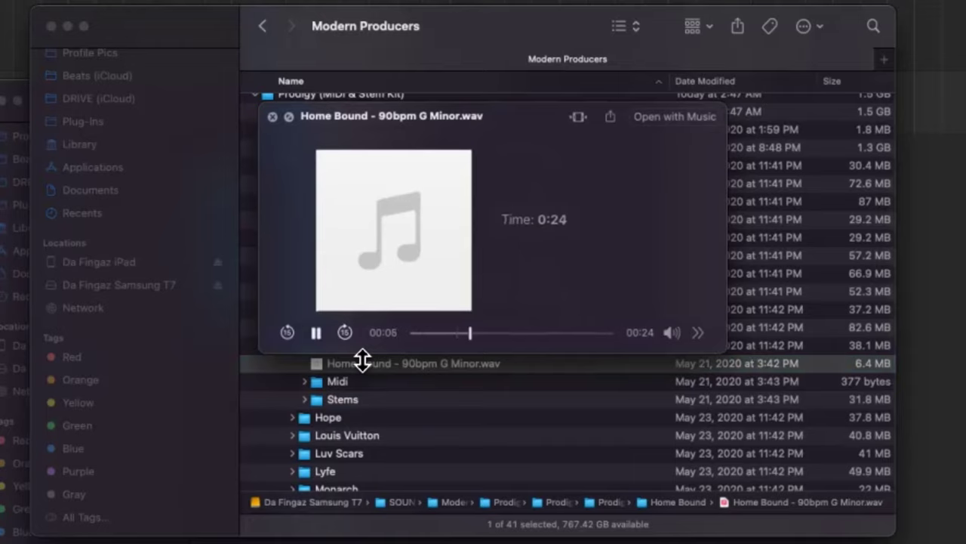
key("space")
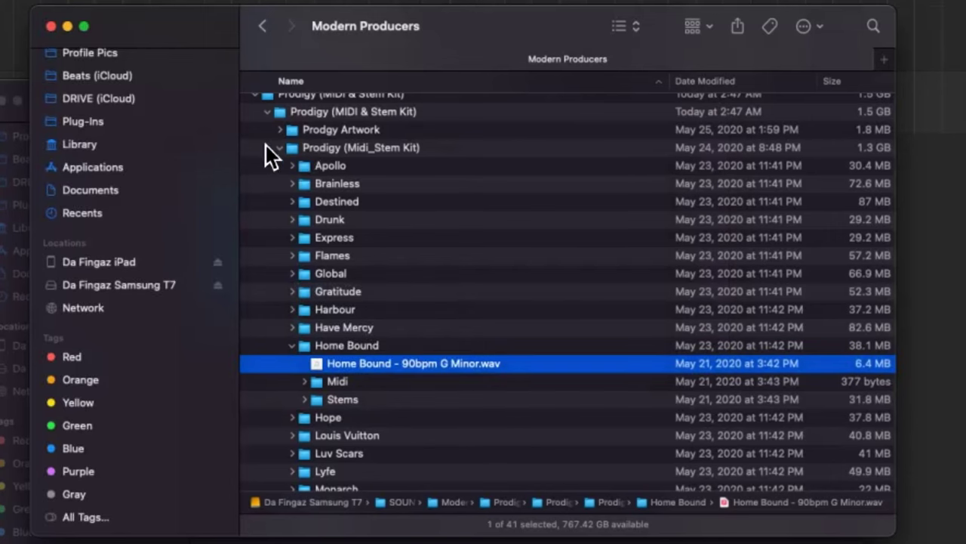
left_click(279, 149)
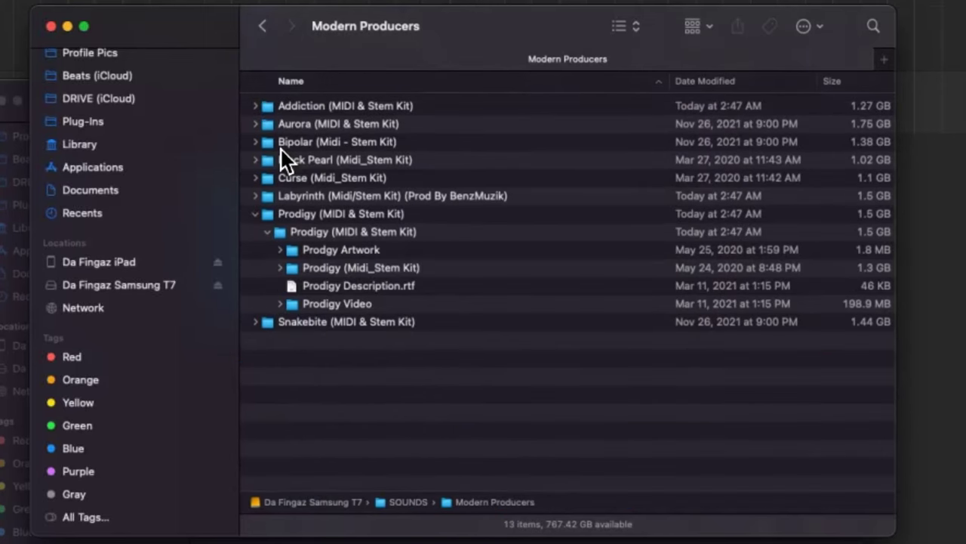
left_click(256, 215)
- Expand the Snakebite (MIDI & Stem Kit) folder through Snakebite (Midi_Stem Kit) to the contents of its Euphoria folder
left_click(279, 233)
left_click(256, 232)
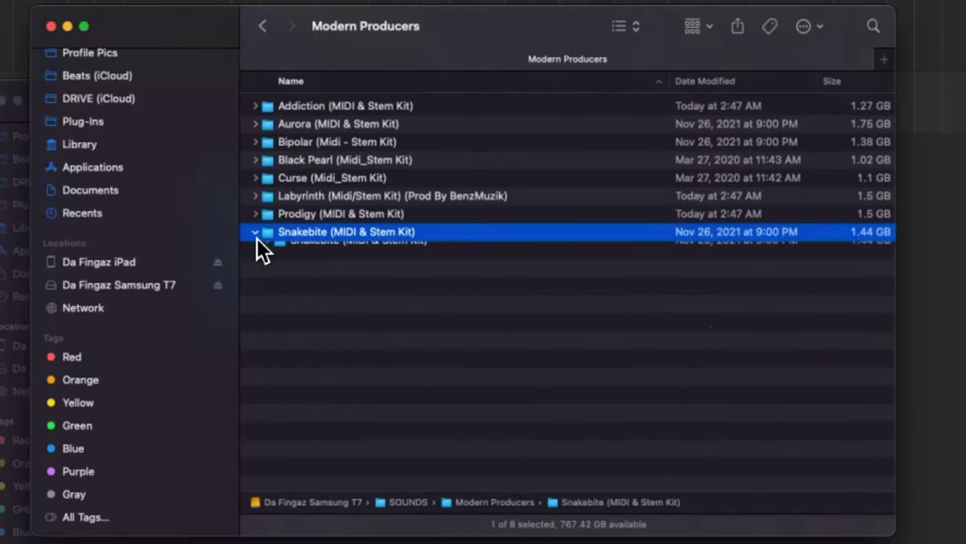
left_click(281, 252)
left_click(268, 251)
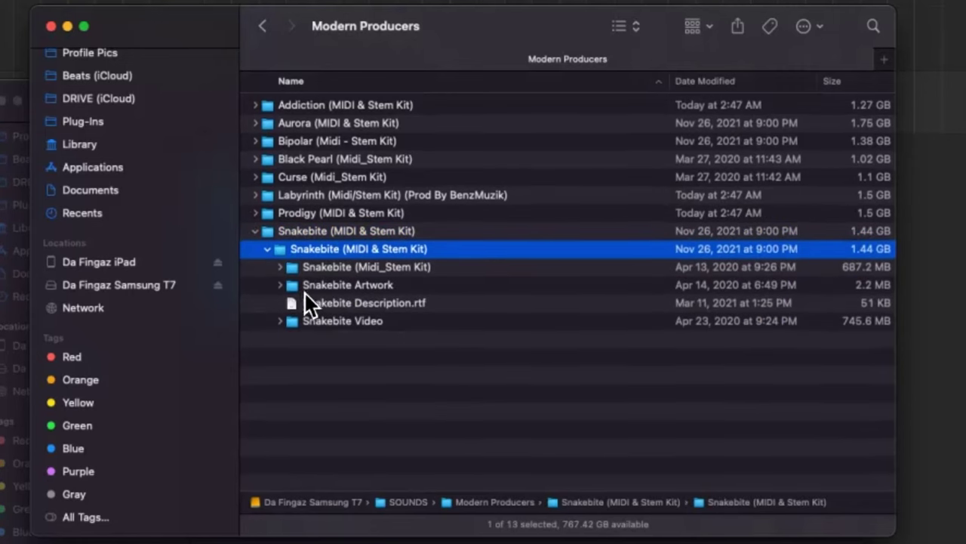
left_click(280, 268)
scroll(312, 308, "down", 2)
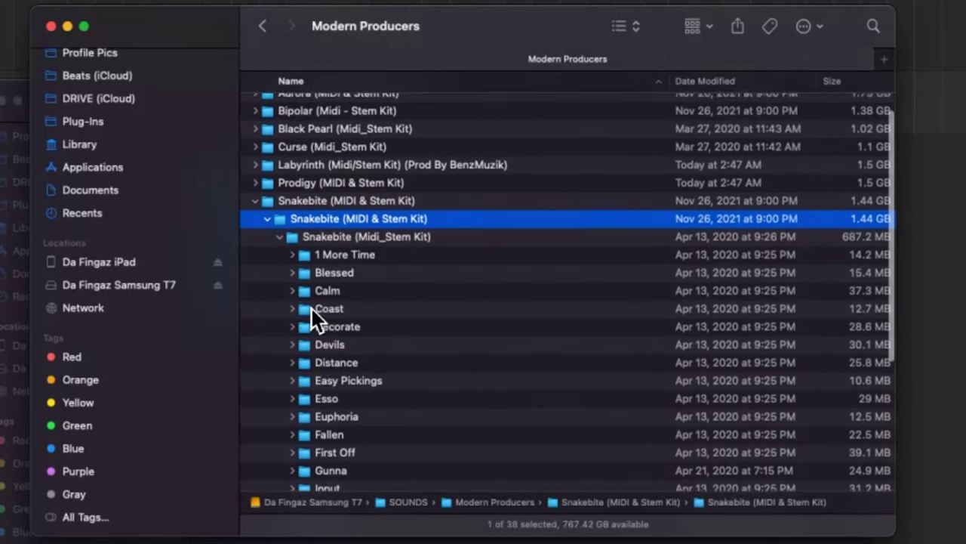
left_click(294, 401)
- Preview Euphoria - 153bpm - G#min.wav and collapse the Euphoria folder and the Snakebite kit
left_click(351, 417)
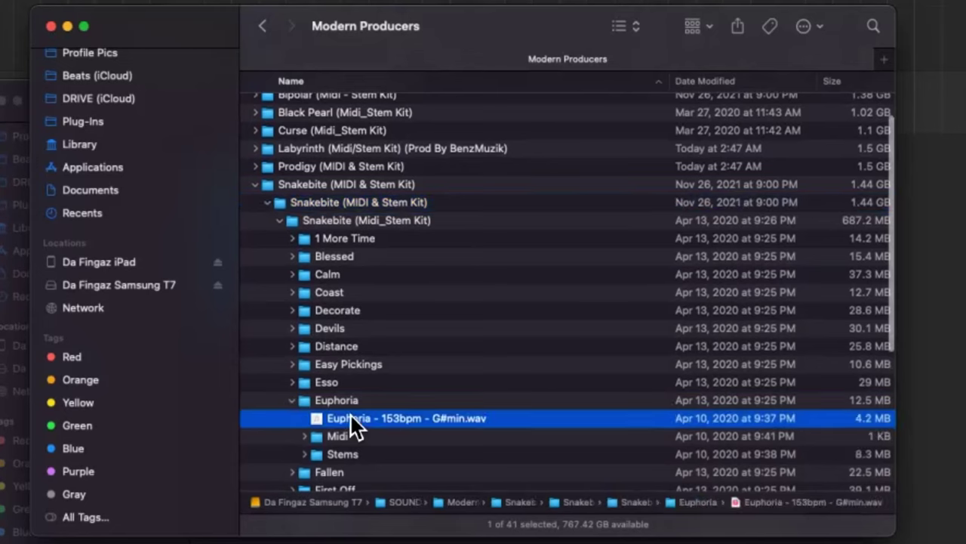
key("space")
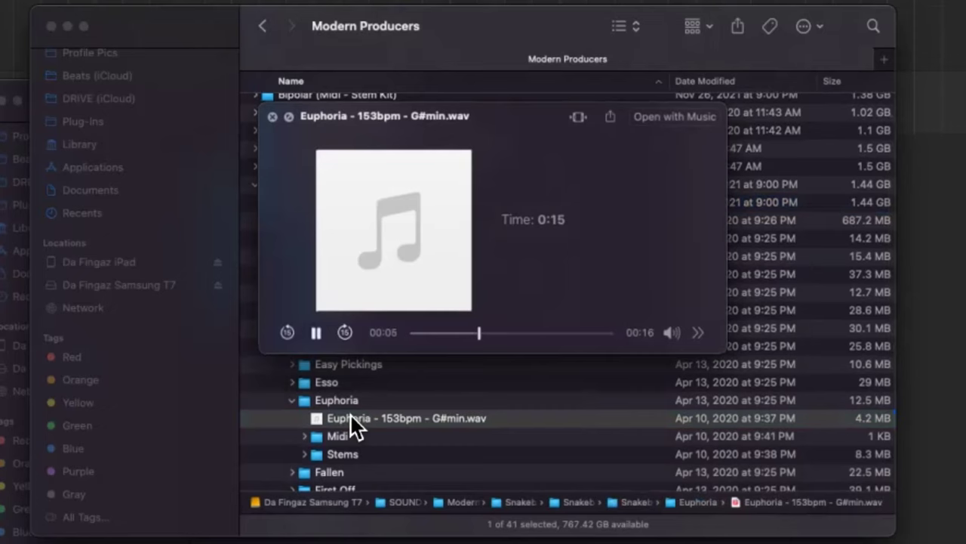
key("space")
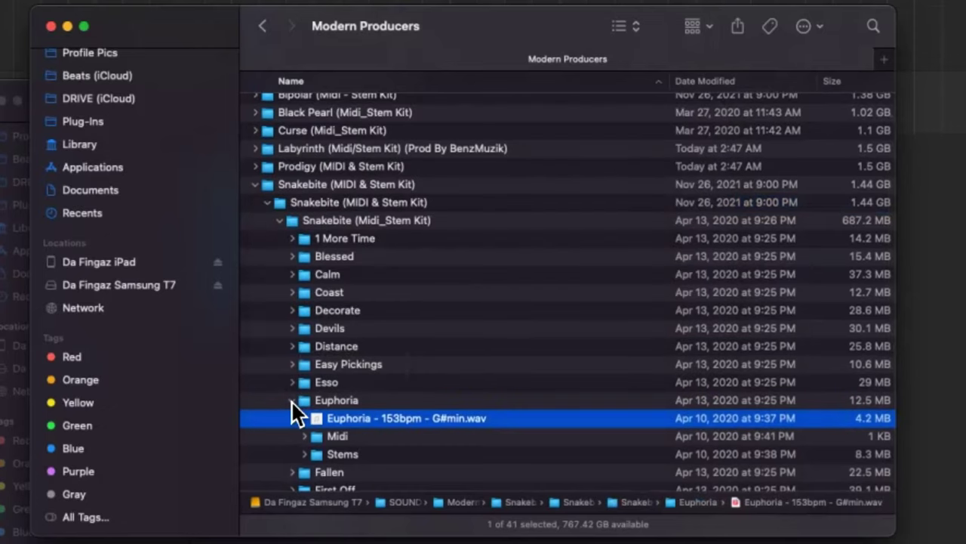
left_click(292, 400)
left_click(260, 186)
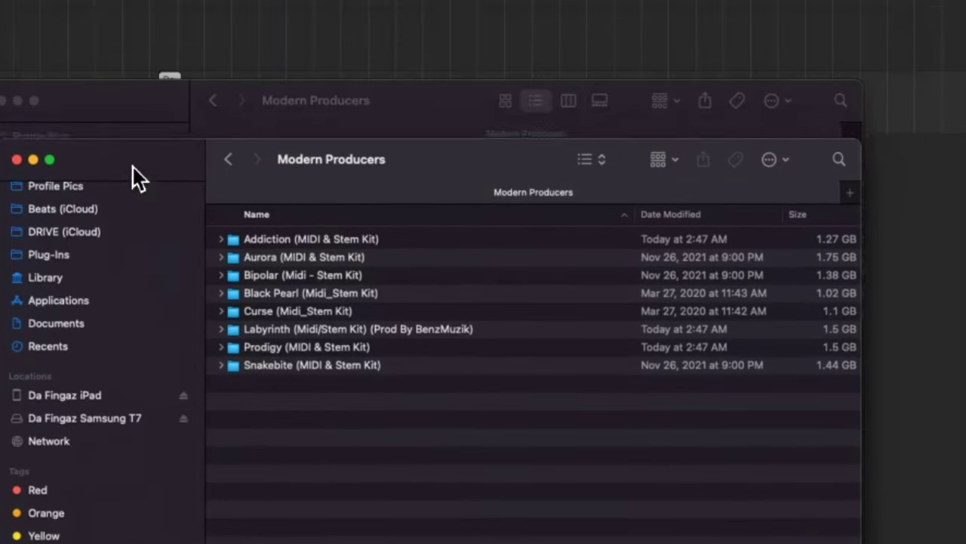
- Move the Modern Producers window aside to uncover the project tracks and close the other Modern Producers window
left_click_drag(132, 167, 447, 124)
left_click(5, 100)
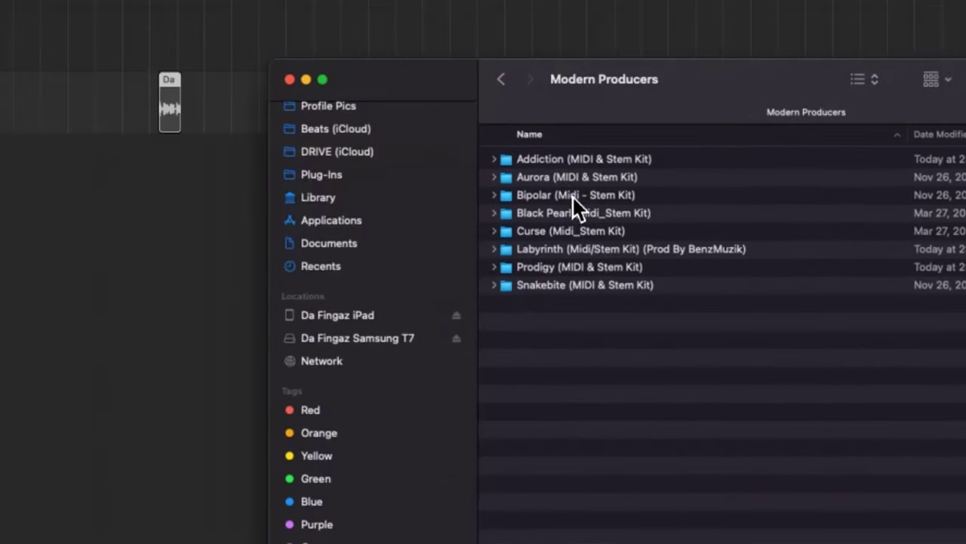
- Open the Bipolar (Midi - Stem Kit) folder and the Bipolar (Midi & Stem Kit) folder inside it
left_click(539, 198)
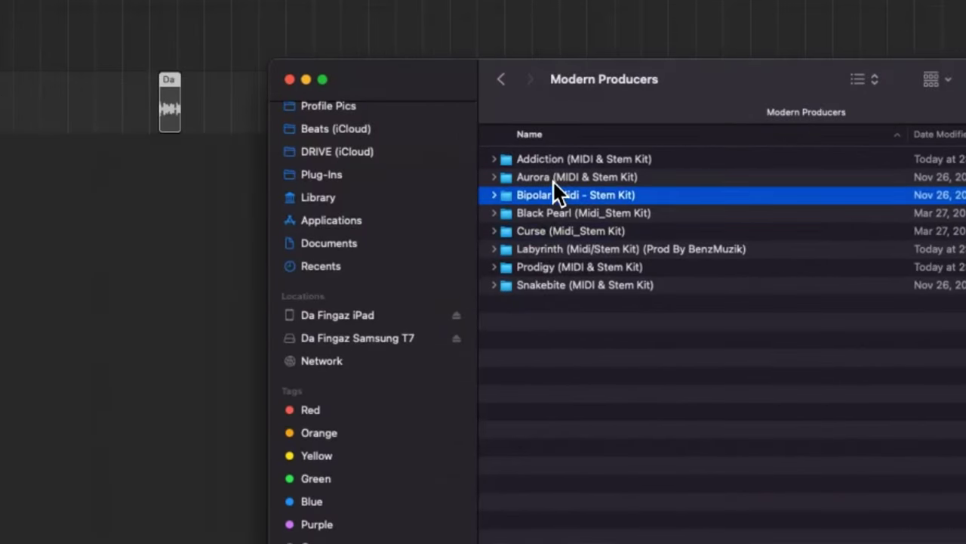
left_click(560, 290)
left_click(552, 243)
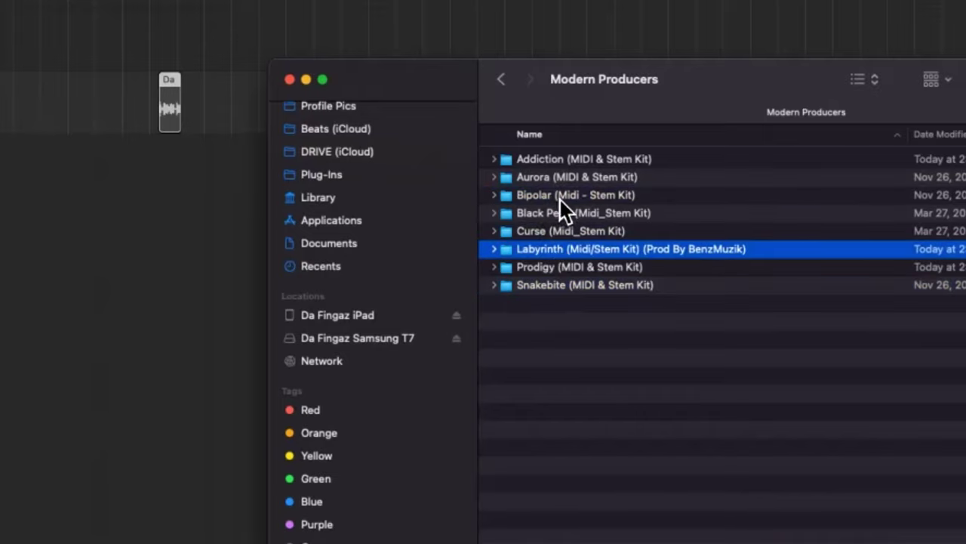
double_click(560, 198)
double_click(562, 160)
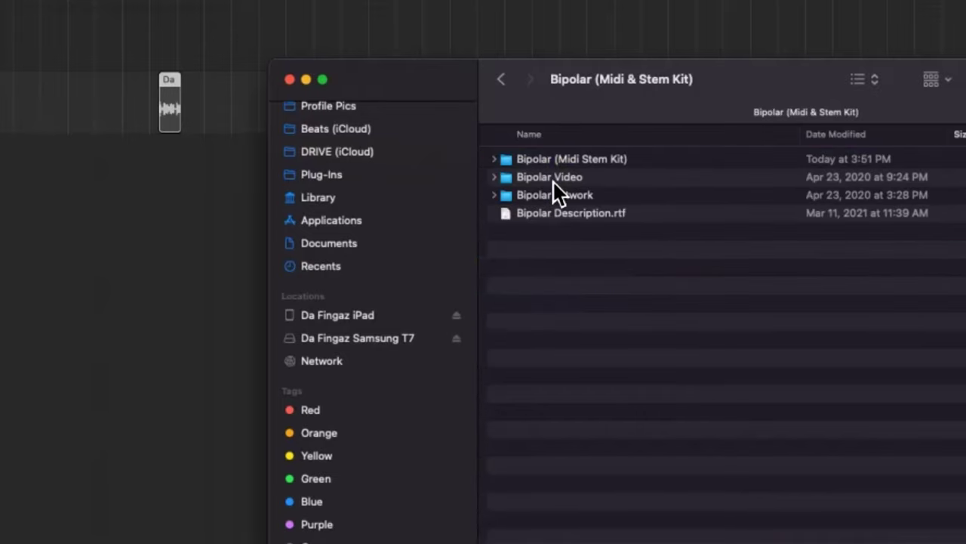
- Open the Bipolar (Midi Stem Kit) folder and the Sensei loop folder within it
double_click(565, 182)
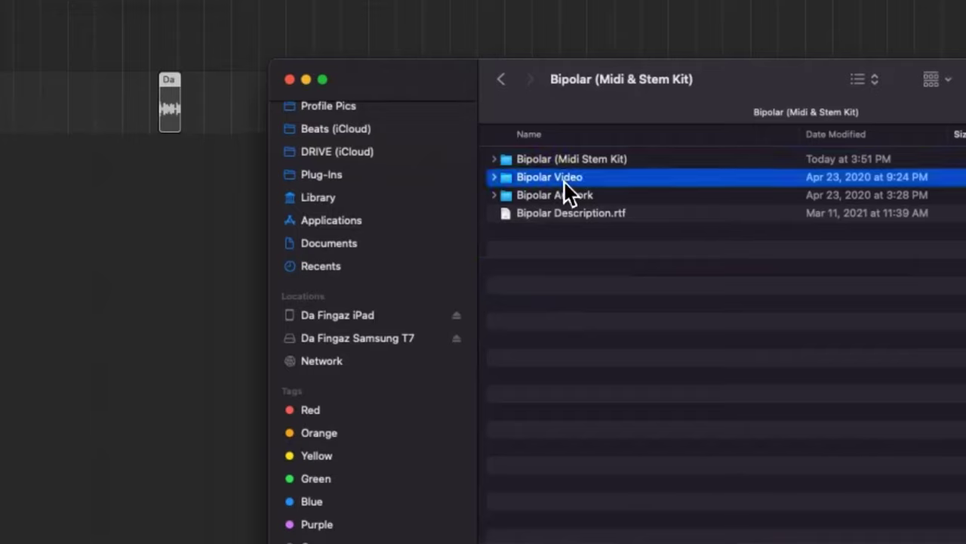
left_click(501, 80)
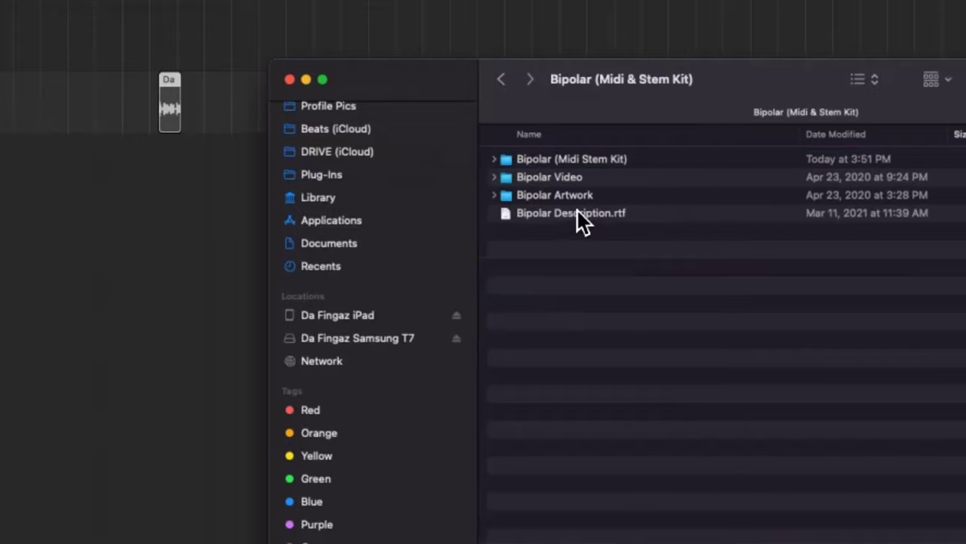
double_click(580, 160)
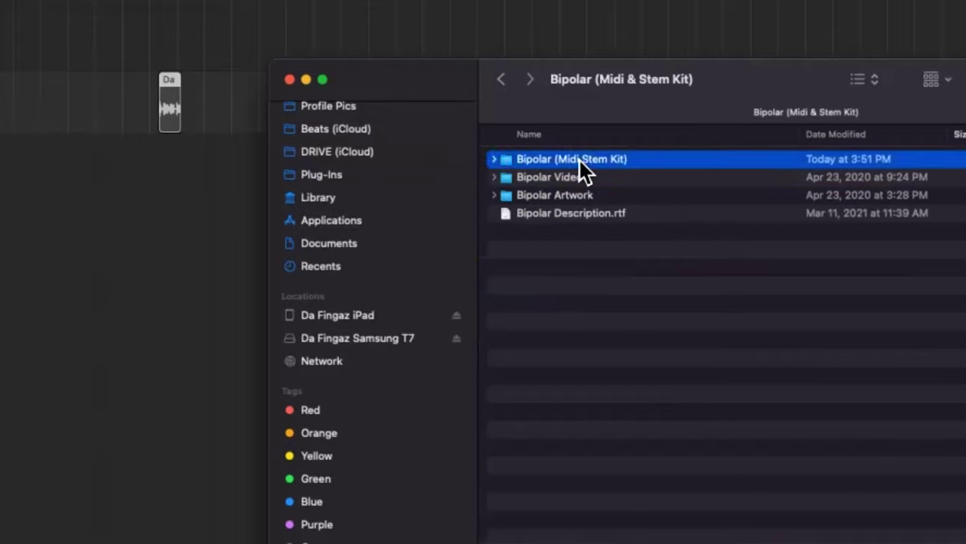
left_click(503, 415)
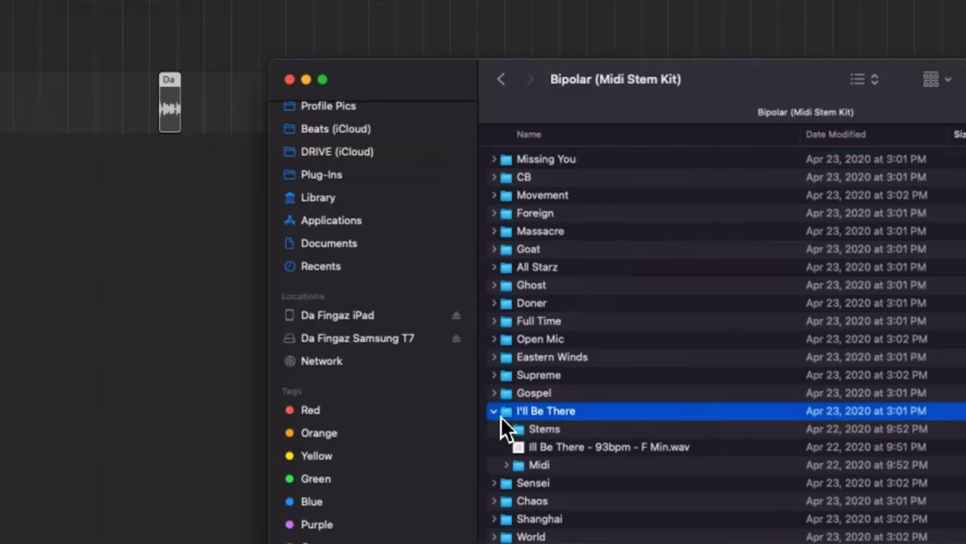
left_click(495, 412)
scroll(514, 403, "down", 3)
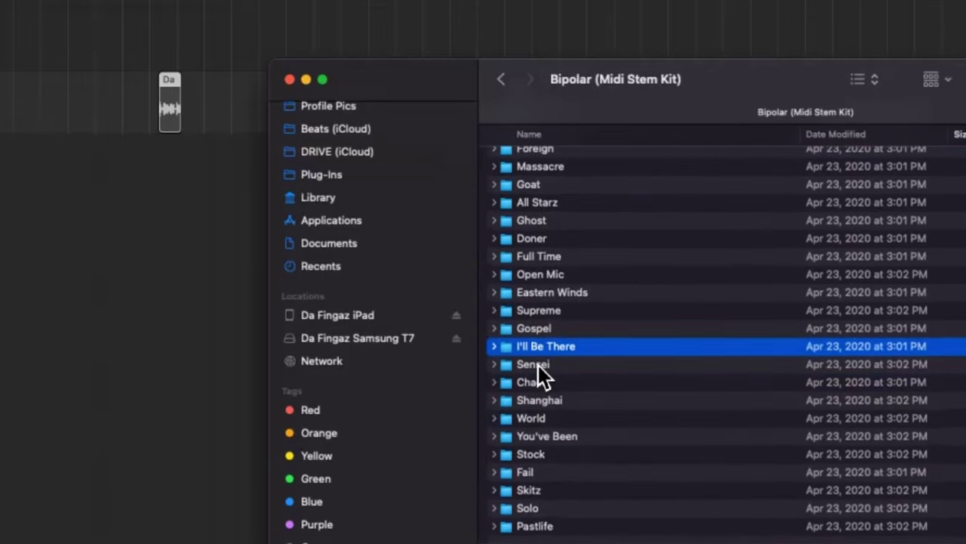
double_click(540, 367)
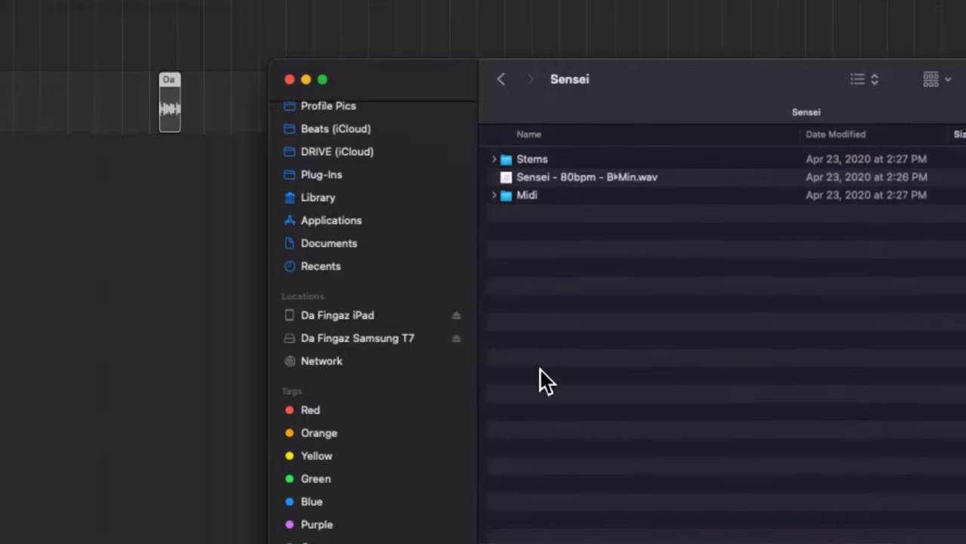
- Import the Sensei 80bpm WAV loop into the Logic Pro project as a new audio track starting at bar 1
left_click_drag(551, 178, 0, 231)
left_click_drag(247, 278, 239, 278)
left_click(389, 208)
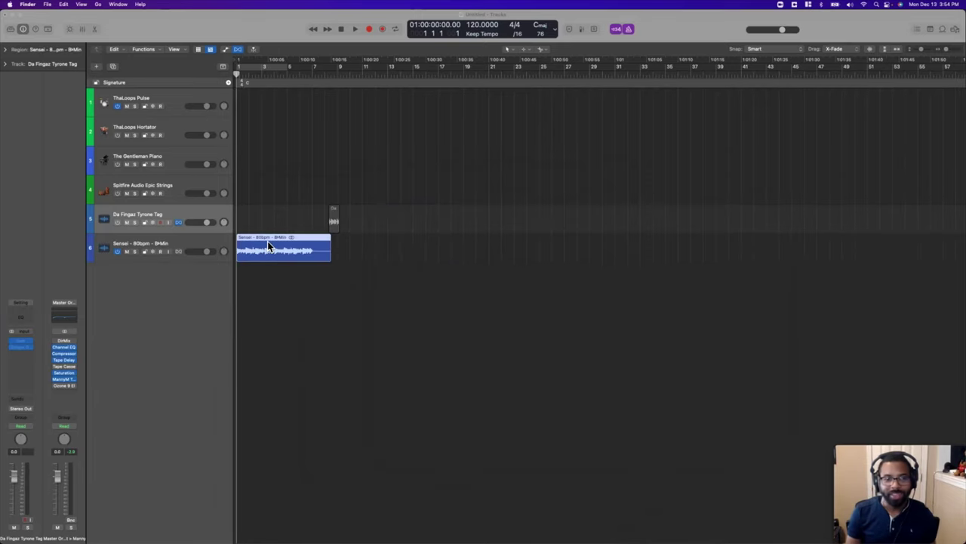
- Load the Sensei region into Quick Sampler on a new track below it and move the plug-in window clear of the tracks
left_click_drag(267, 241, 136, 277)
key("Escape")
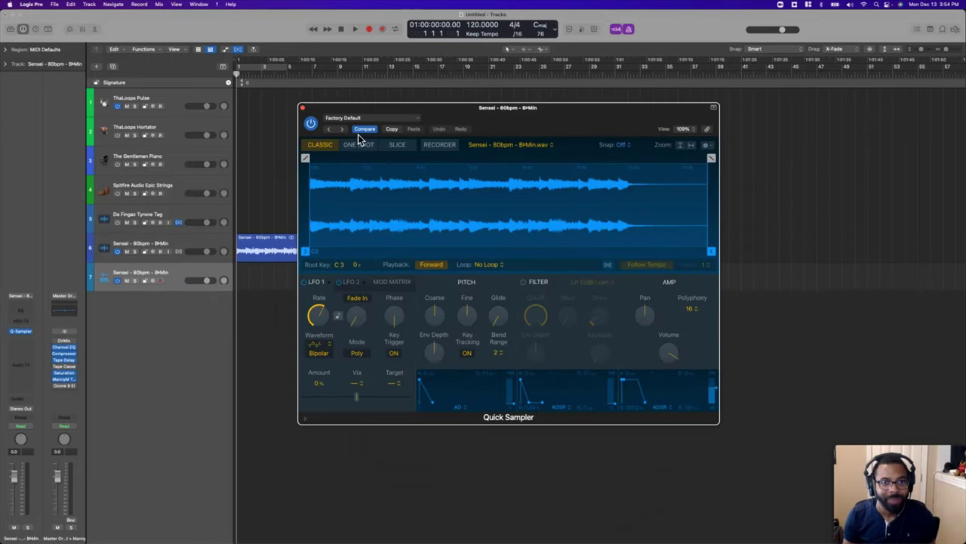
left_click_drag(393, 110, 271, 331)
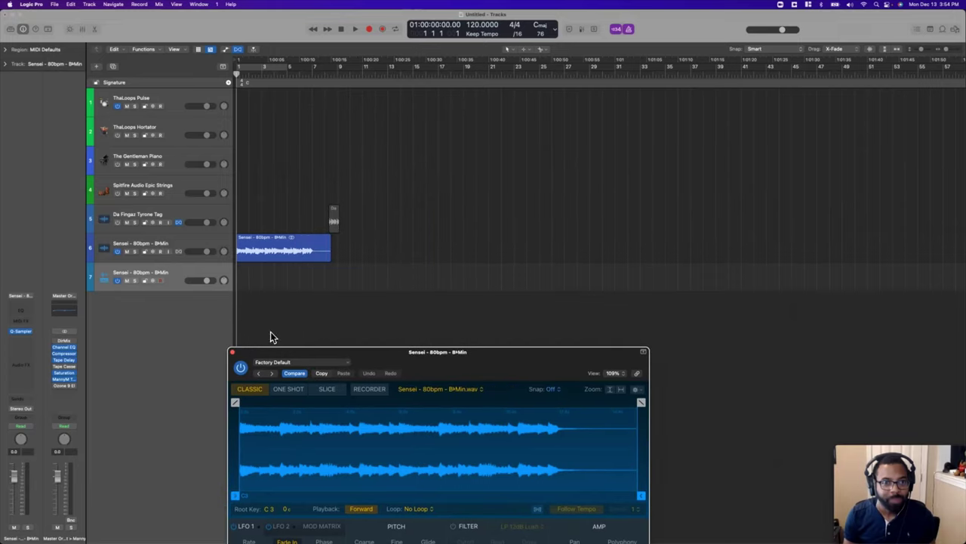
- Mute the Sensei Quick Sampler track and play the Sensei audio region
left_click(138, 281)
left_click(261, 252)
key("space")
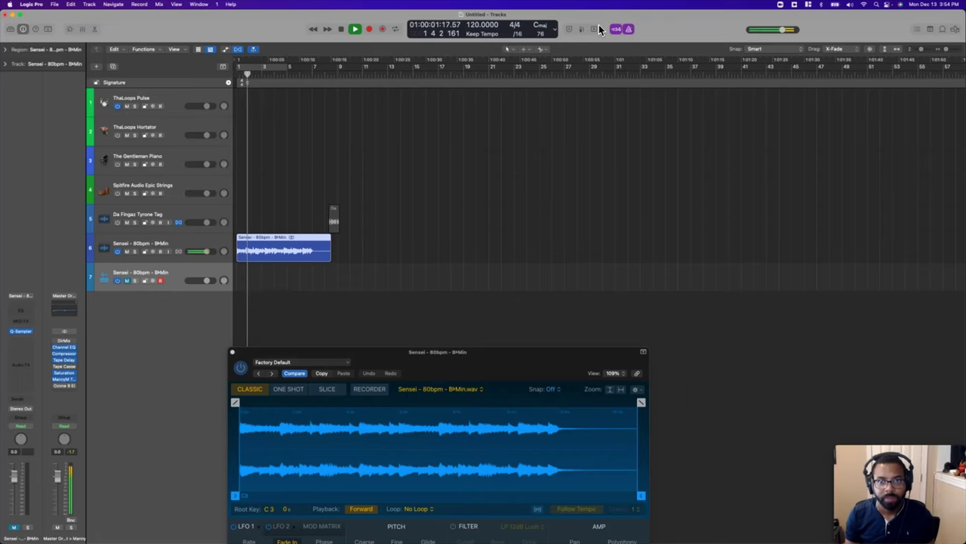
- Lower the Sensei audio track's volume to about -13.2 dB and turn off the metronome
left_click_drag(209, 251, 195, 251)
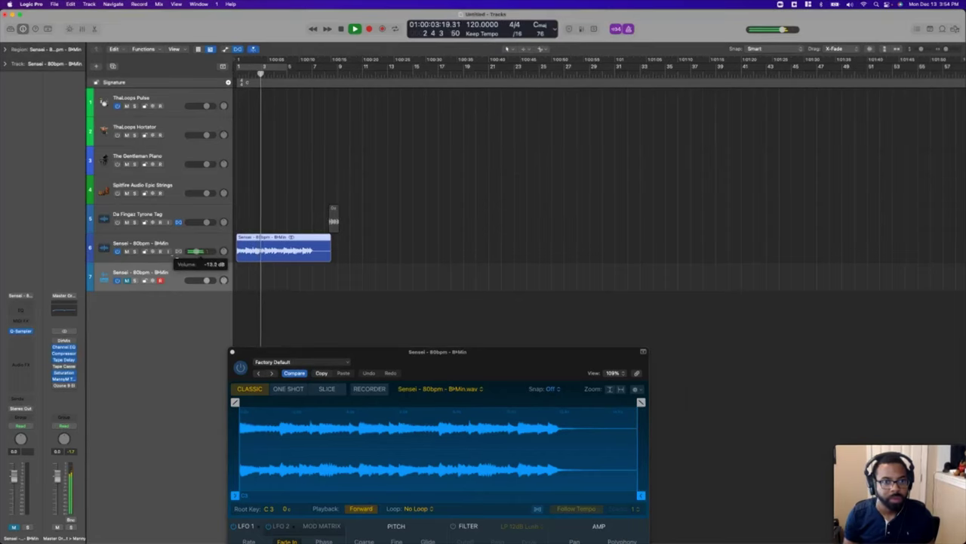
left_click(629, 29)
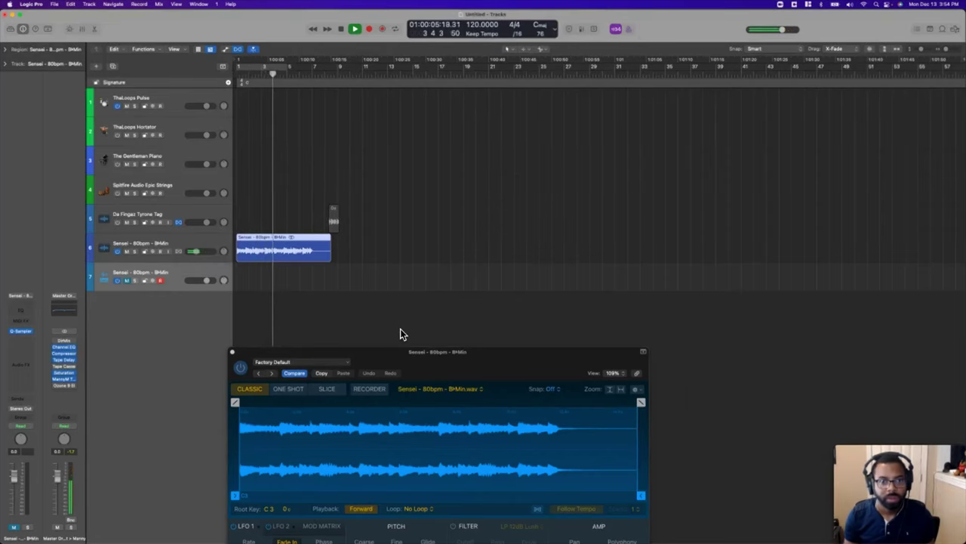
- Switch Quick Sampler to Slice mode and divide the Sensei sample using Equal Divisions
left_click_drag(432, 365, 572, 151)
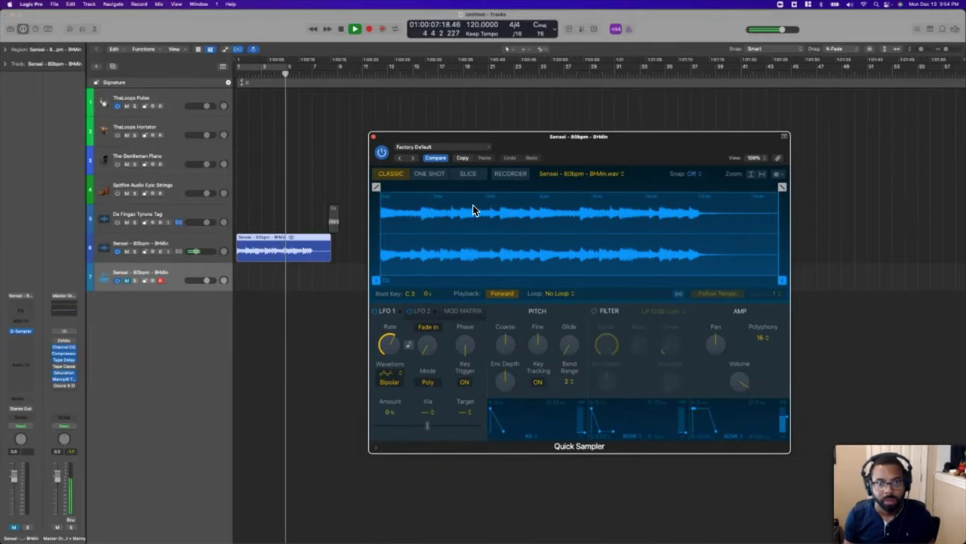
left_click(468, 173)
left_click(421, 295)
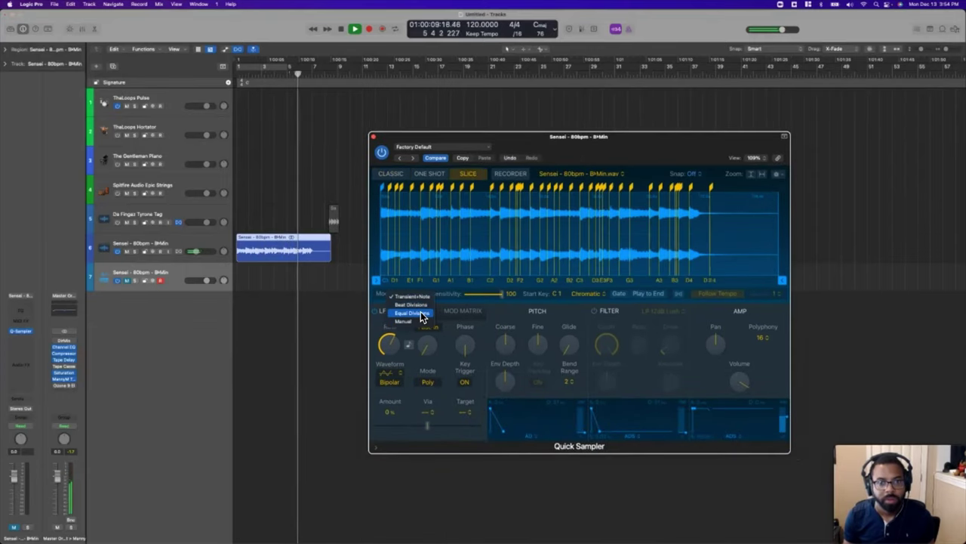
left_click(420, 311)
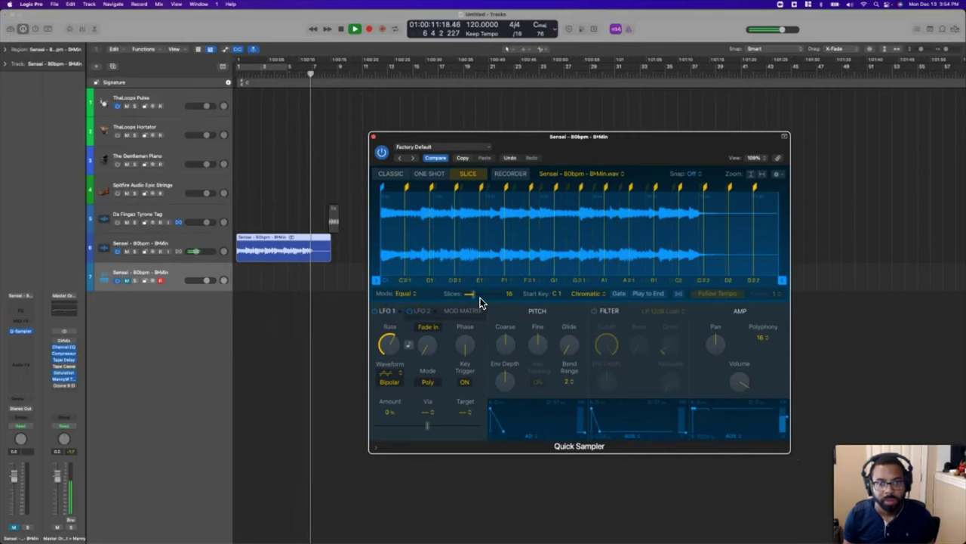
- Mute the Sensei audio track instead of the Quick Sampler track and lower Quick Sampler's amp volume to about -24 dB
left_click(128, 253)
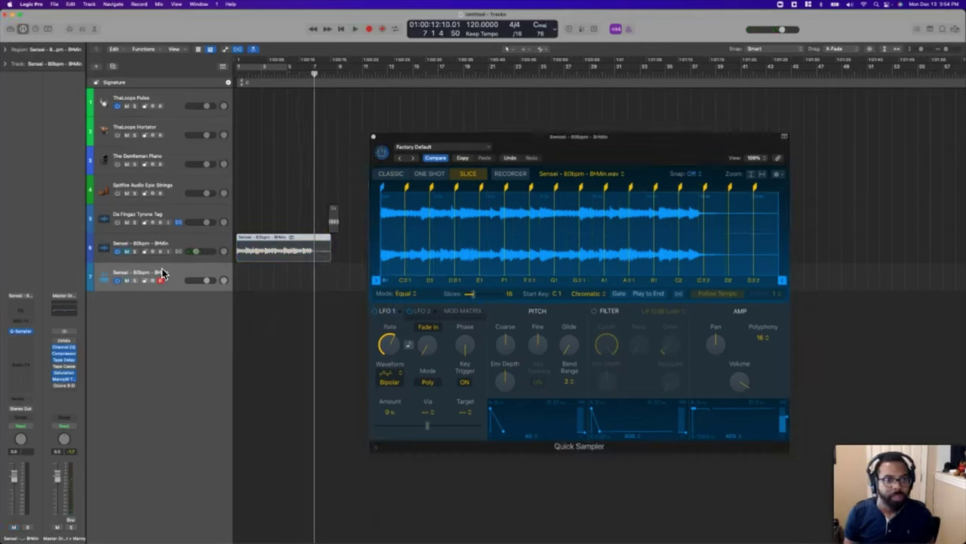
left_click(163, 273)
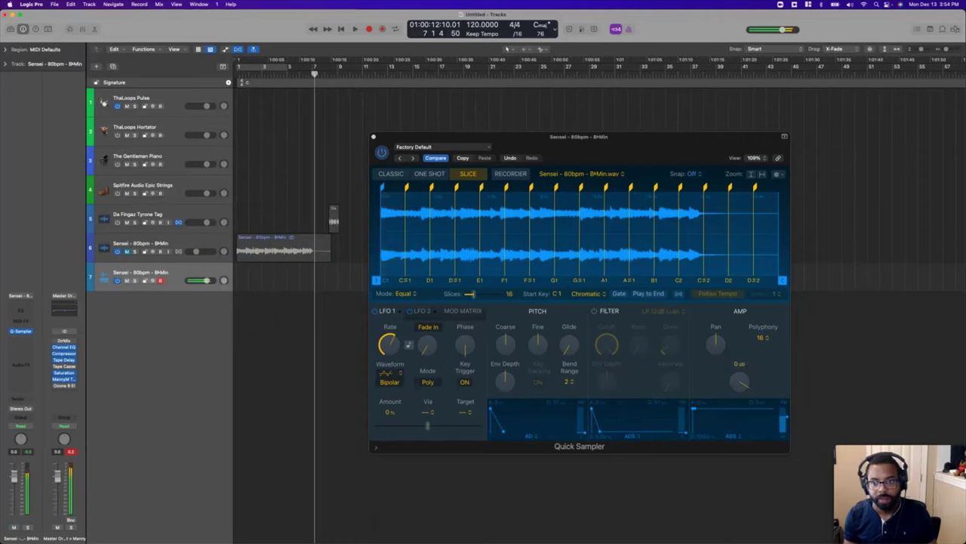
left_click_drag(741, 382, 740, 408)
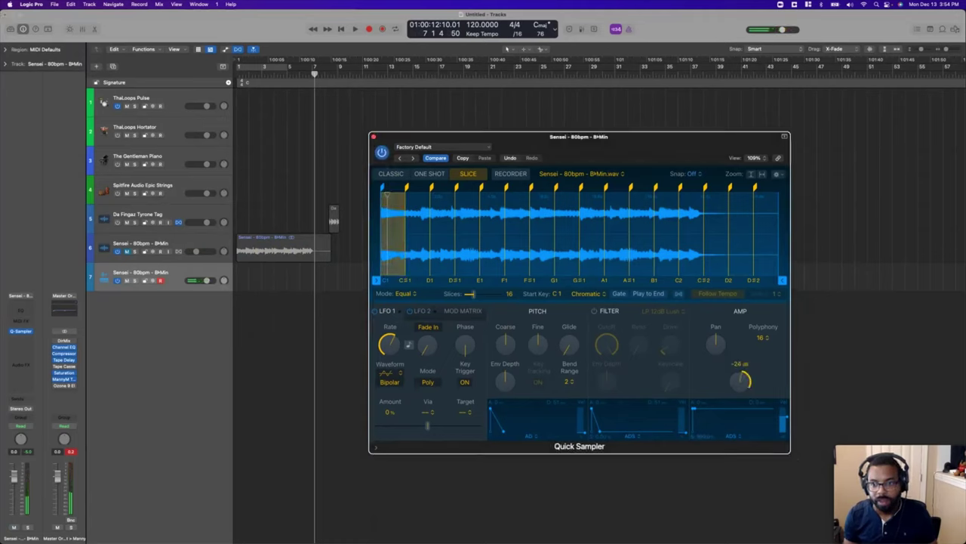
- Set Quick Sampler's polyphony to Mono and close the plug-in window
left_click(763, 338)
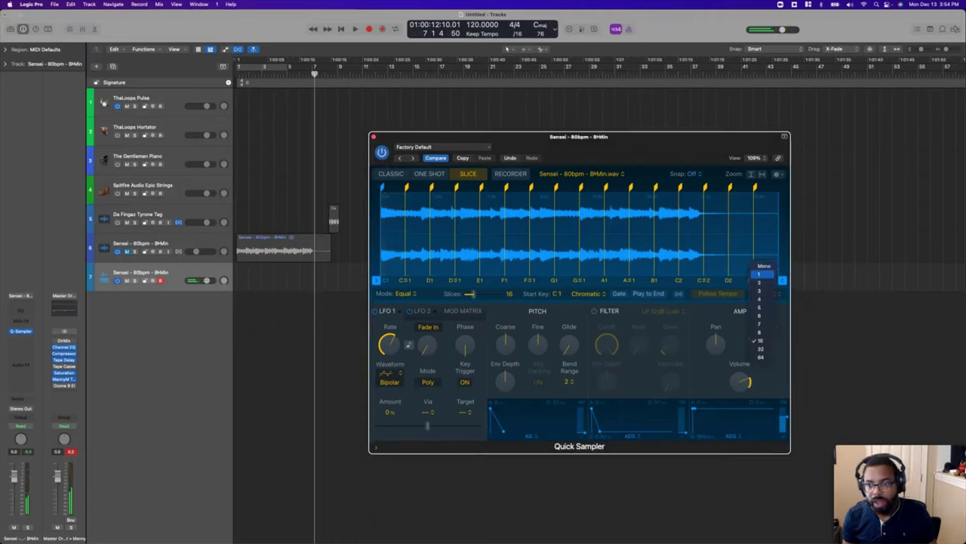
left_click(764, 266)
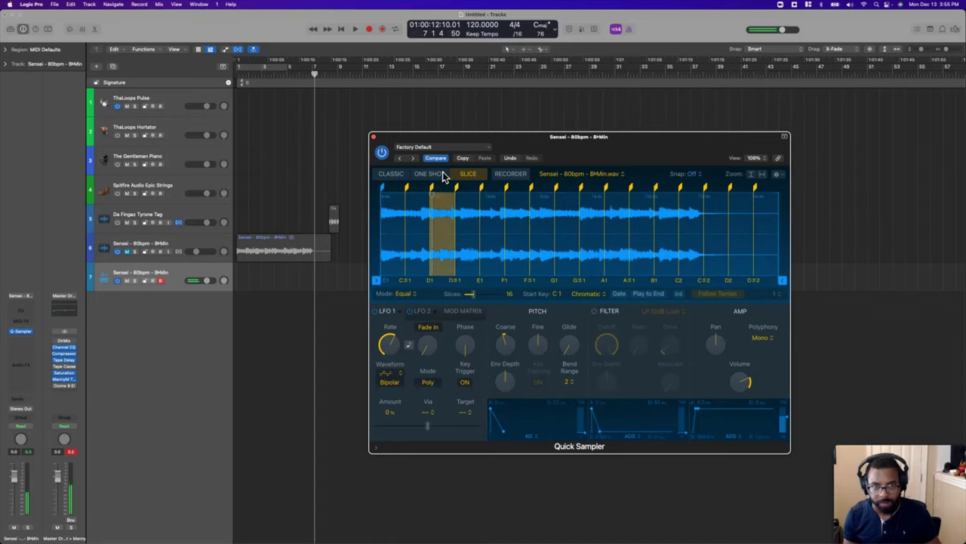
left_click(373, 138)
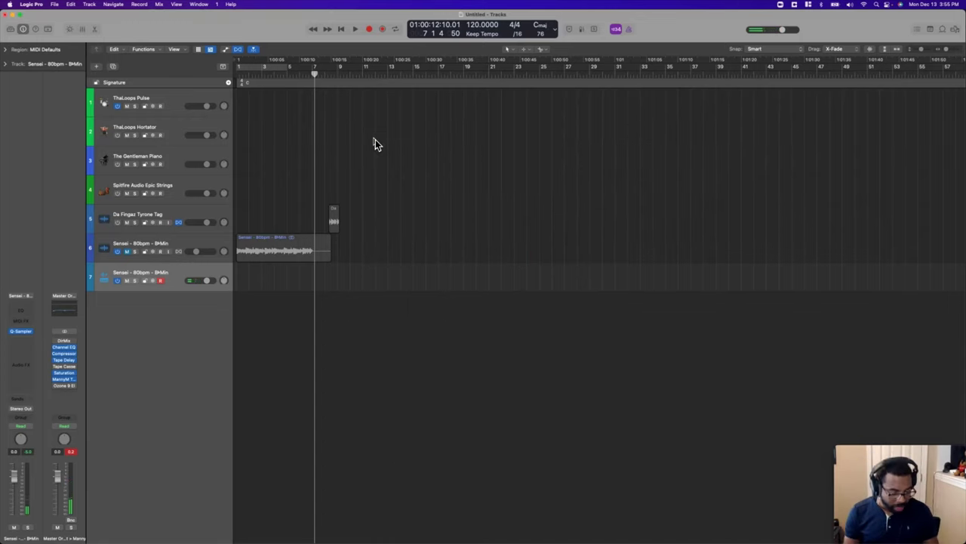
- Play the project from the start, turn on the metronome, and stop playback
key("Return")
key("space")
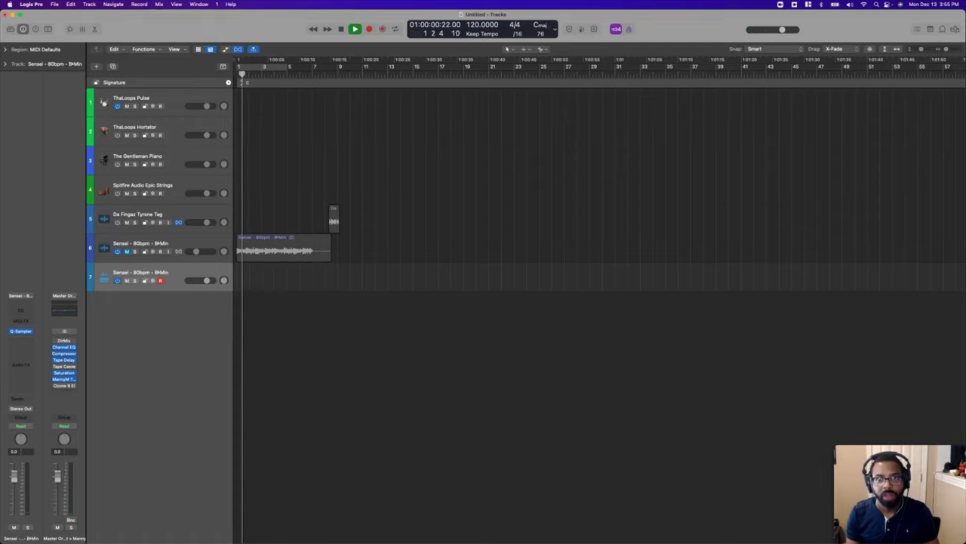
left_click(629, 29)
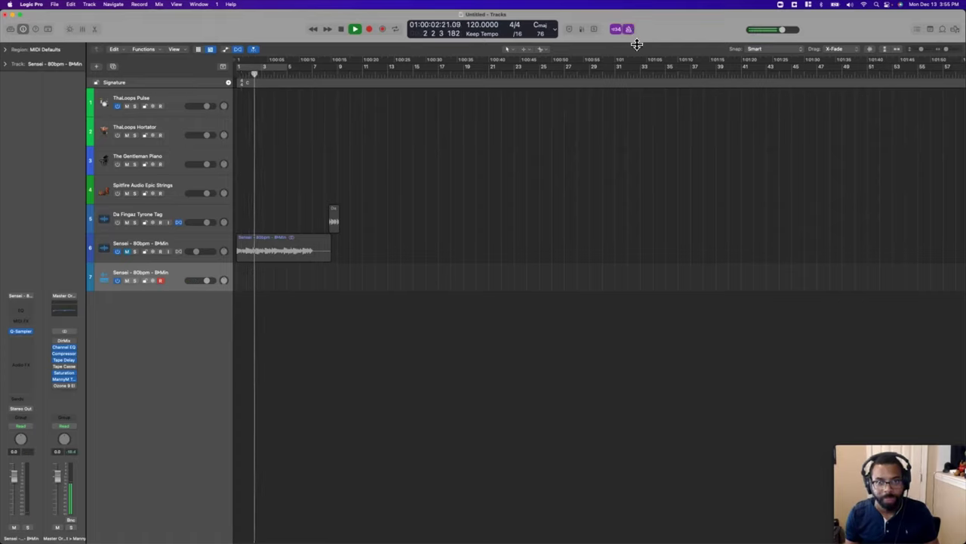
key("space")
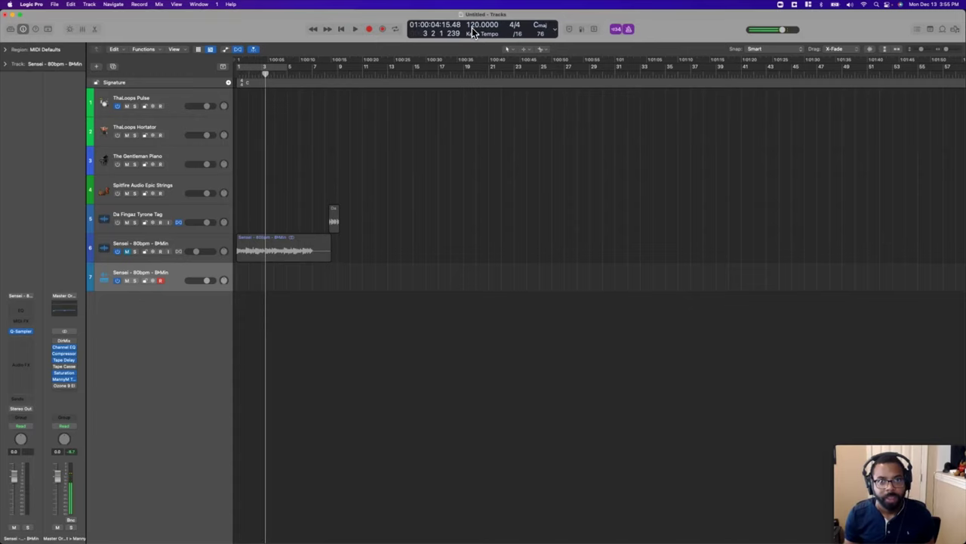
- Set the project tempo to 130 BPM and record a slice performance on the Sensei Quick Sampler track up to about bar 7
double_click(471, 26)
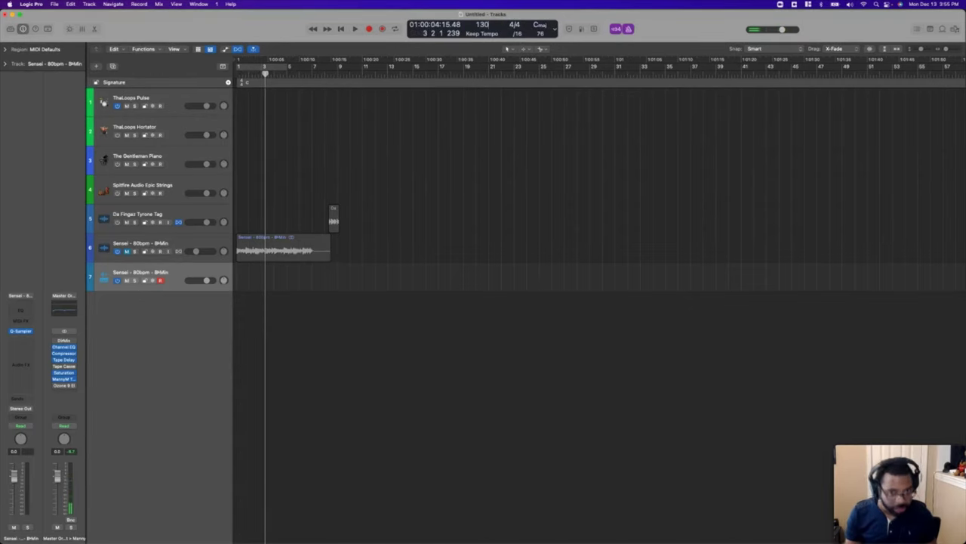
type("130")
key("Return")
key("r")
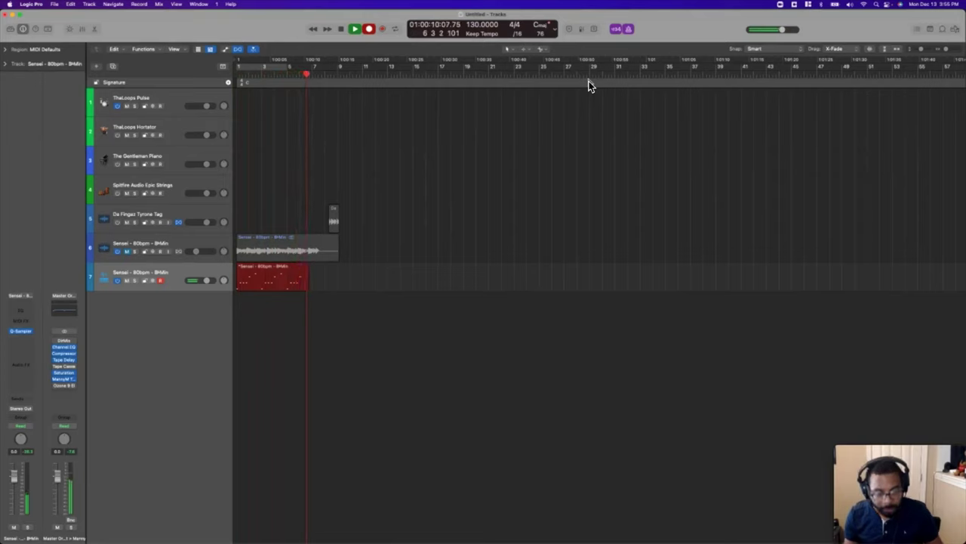
key("space")
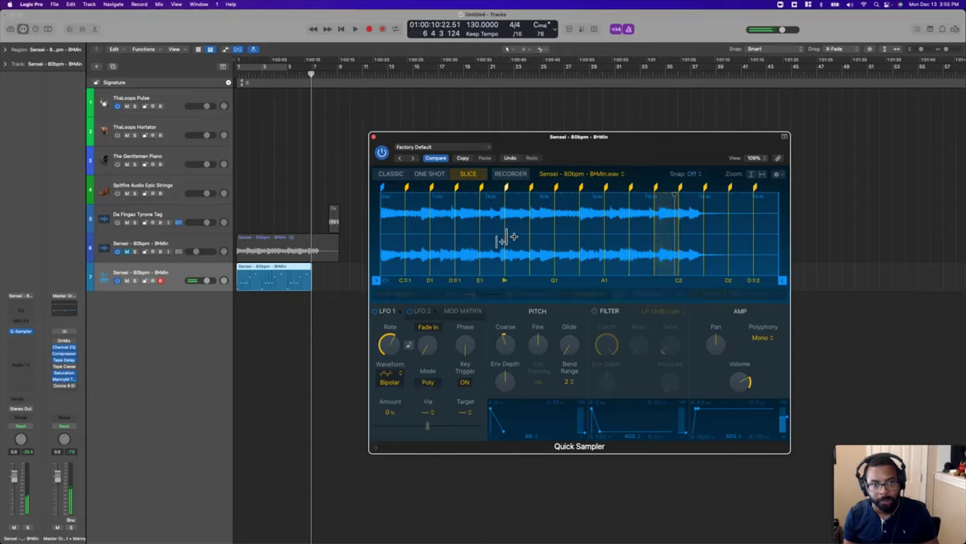
left_click(302, 75)
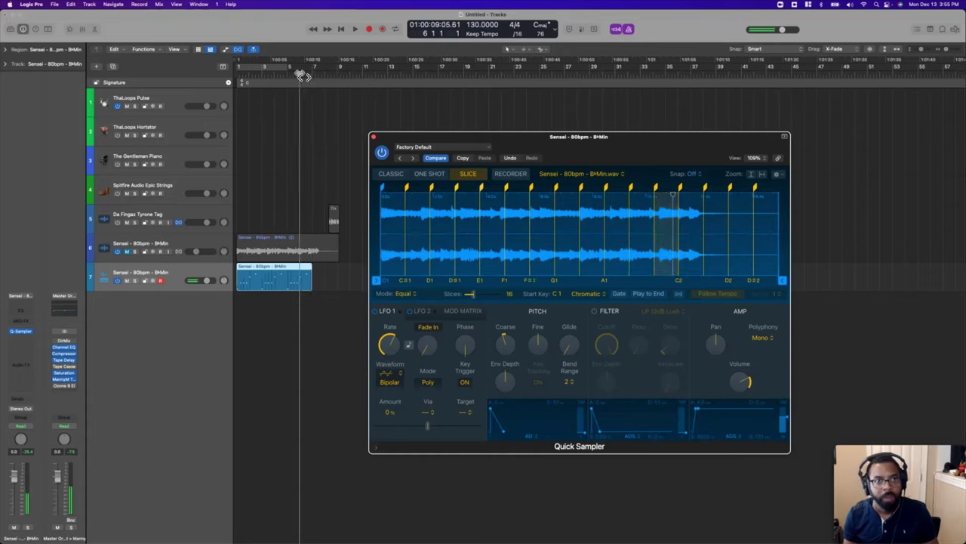
key("r")
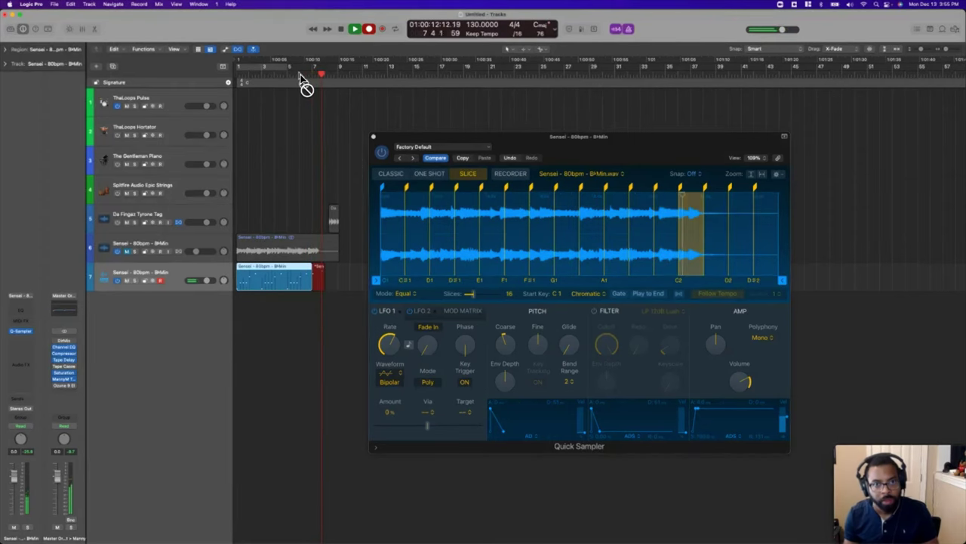
key("space")
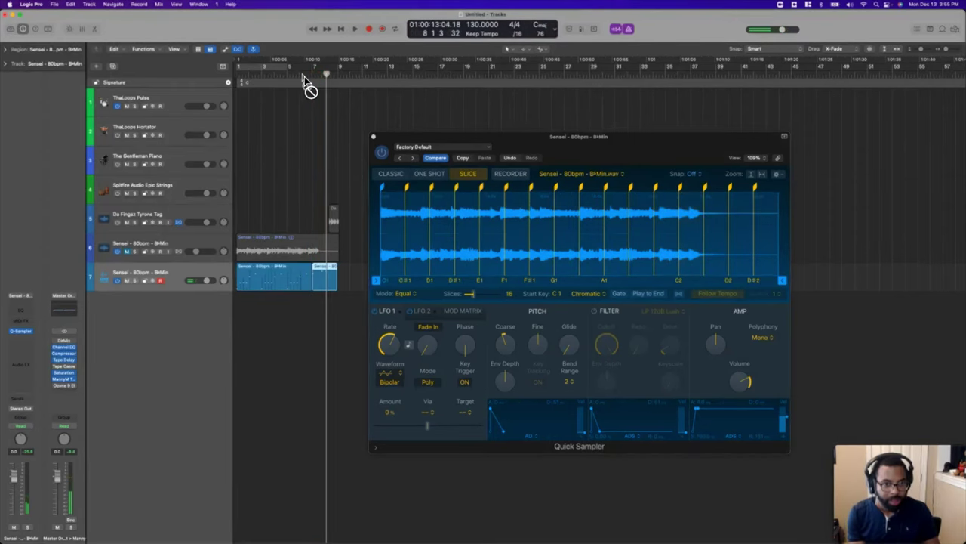
key("super+z")
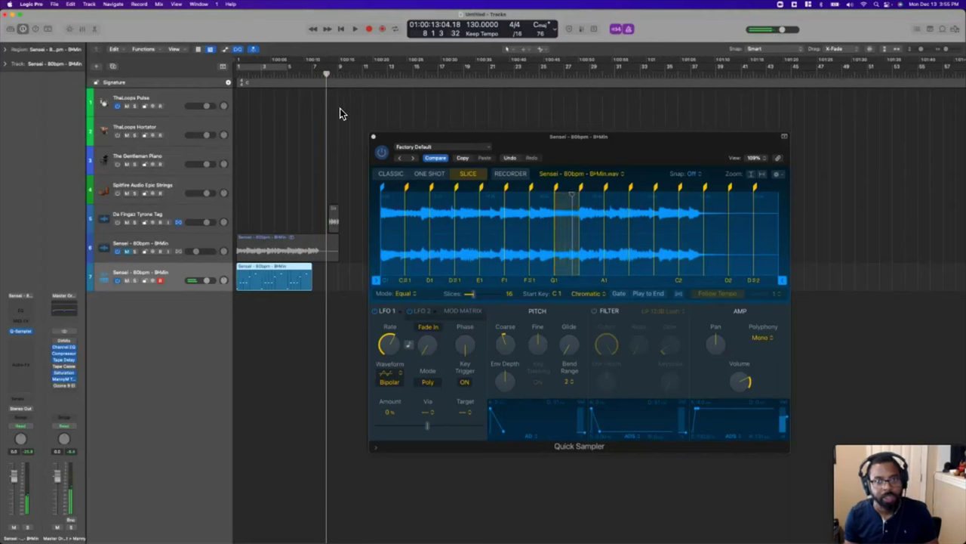
- Record the continuation of the slice performance up to bar 9 and join the two Sensei MIDI regions
left_click(287, 76)
key("space")
key("r")
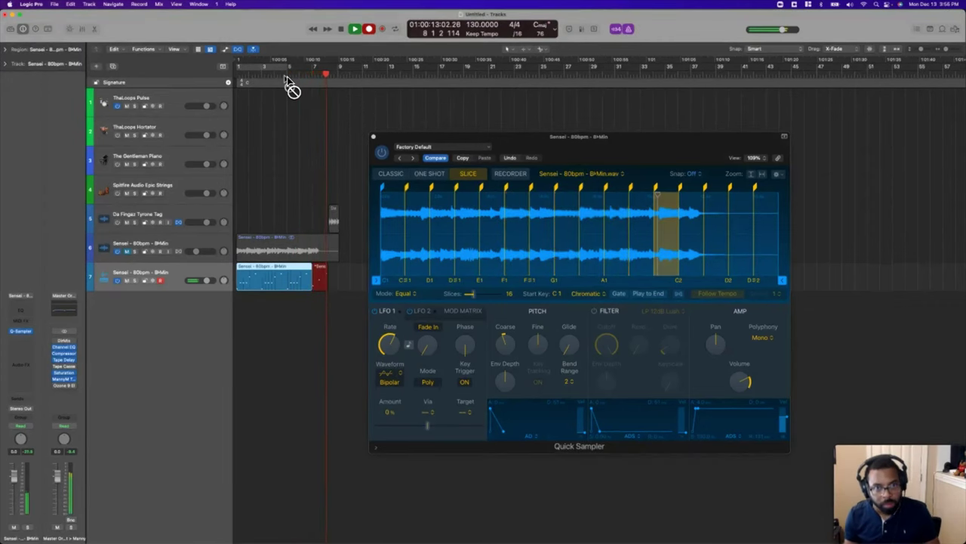
key("space")
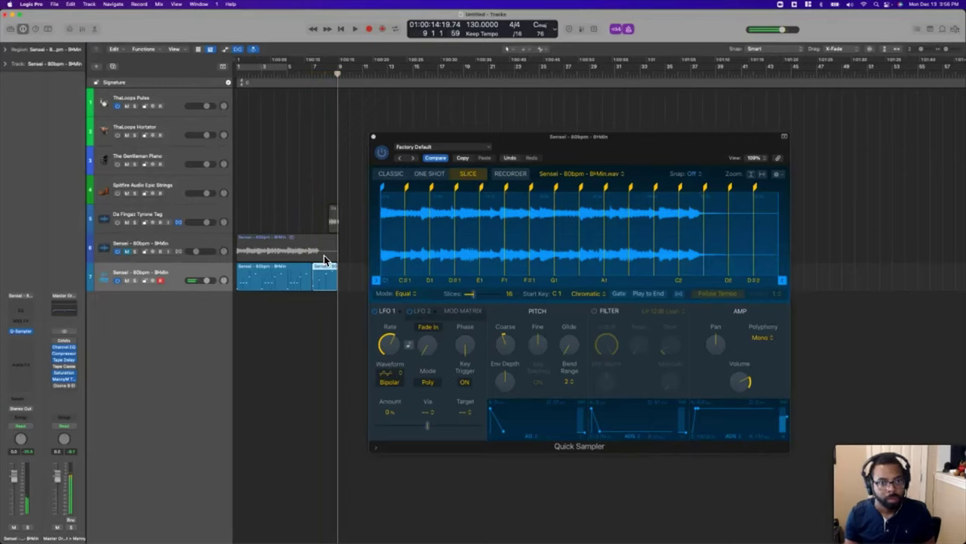
key("super+j")
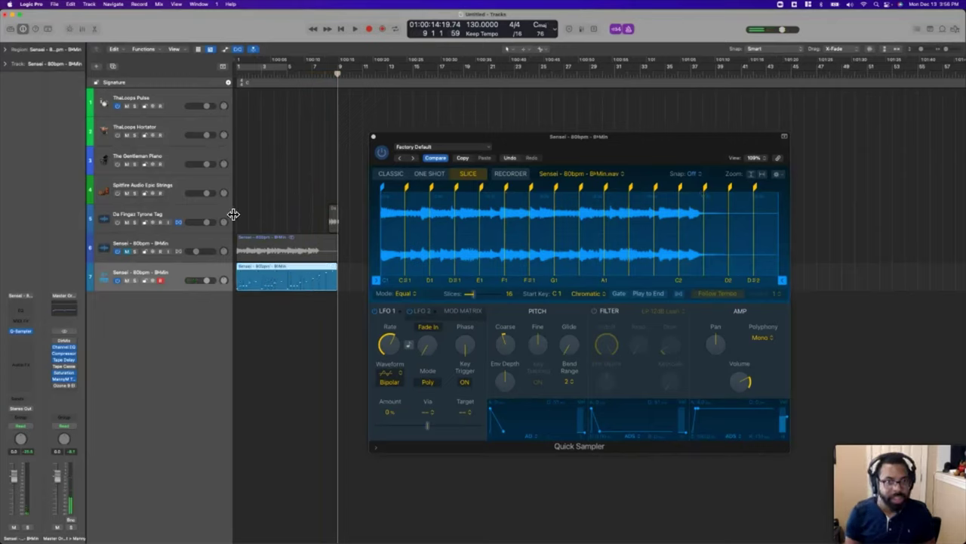
- Quantize the joined Sensei MIDI region to 1/4 Note and play it from the start
left_click(11, 48)
left_click(49, 75)
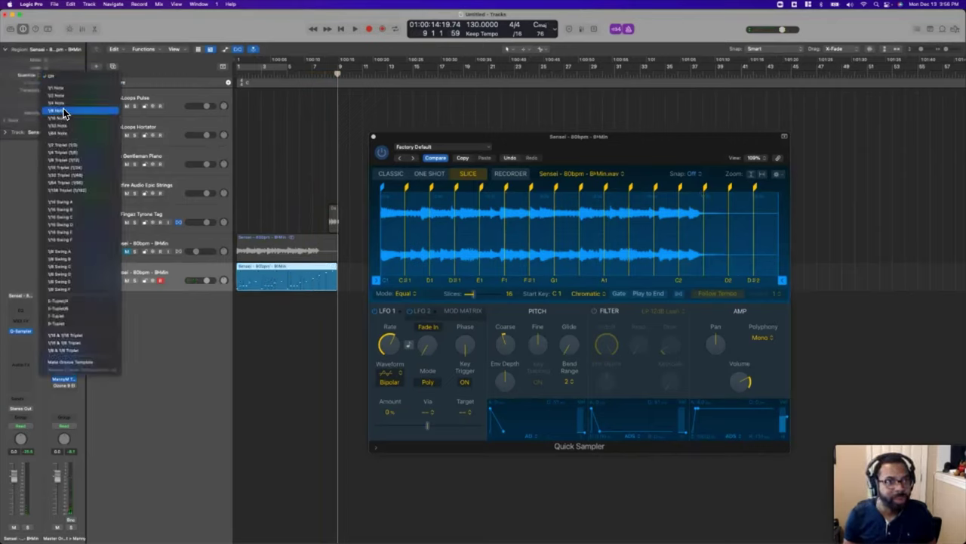
left_click(64, 109)
key("space")
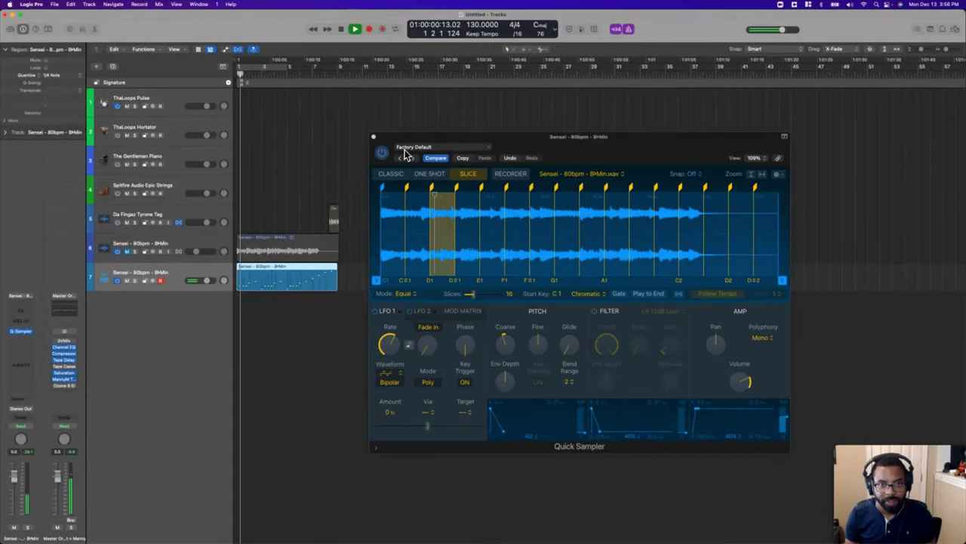
- Close Quick Sampler and select the ThaLoops Pulse track to try it out against the playing Sensei chops
left_click(373, 138)
left_click(169, 97)
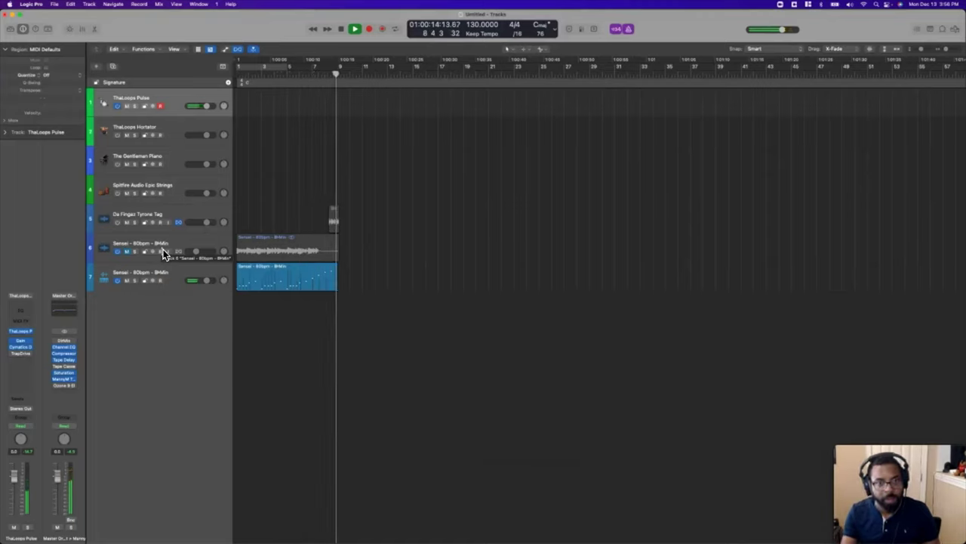
key("space")
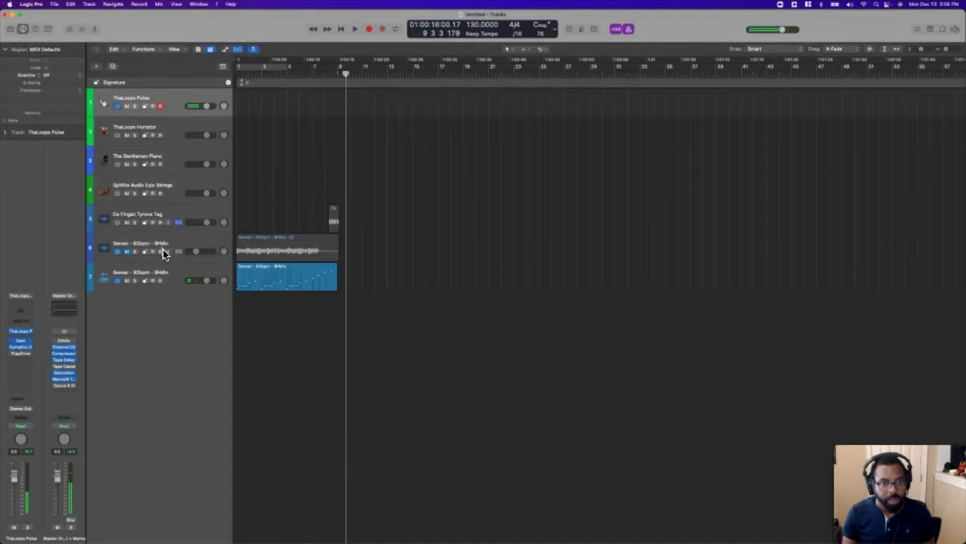
- Set the cycle range to the Sensei MIDI region and record a ThaLoops Pulse part across it
left_click(288, 281)
key("u")
key("space")
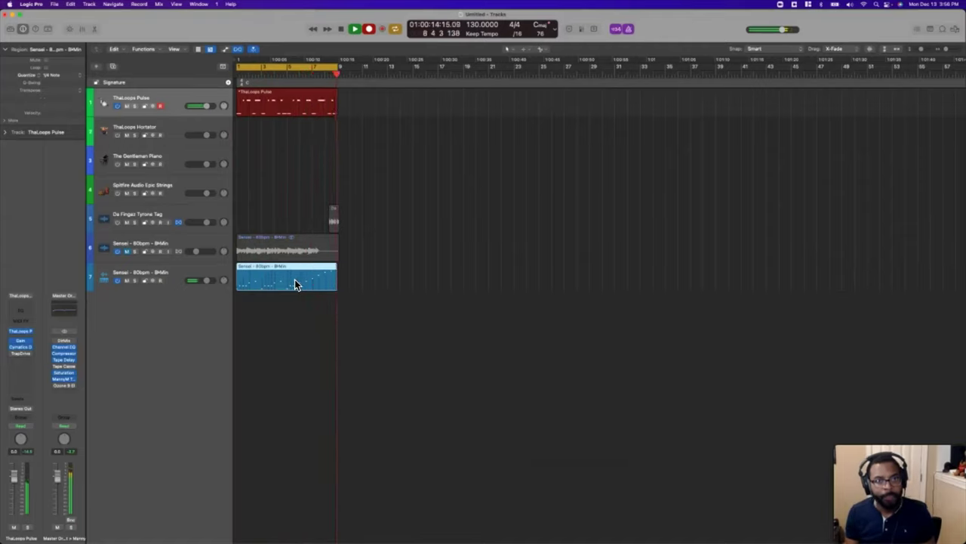
key("space")
- Quantize the ThaLoops Pulse region to 1/8 Note and play the cycle from the start
left_click(349, 123)
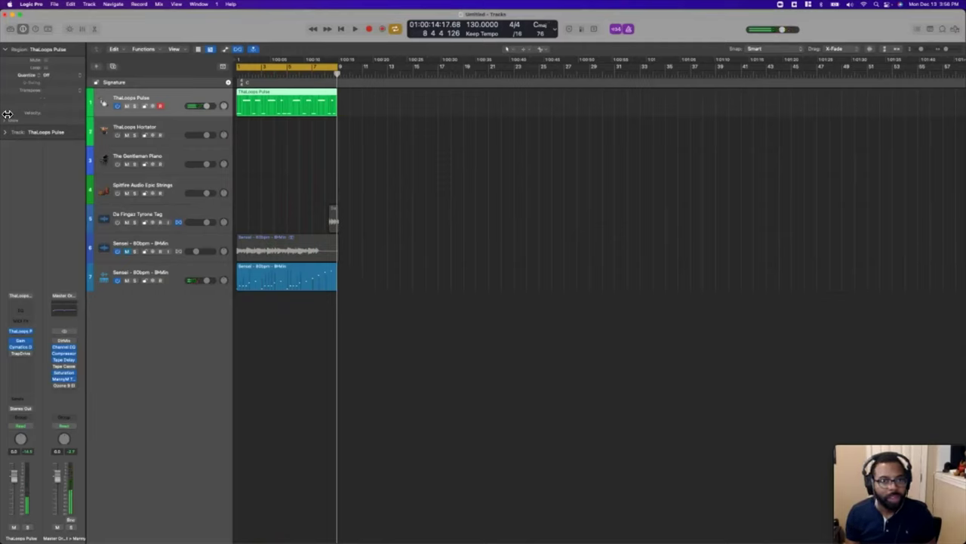
left_click(52, 78)
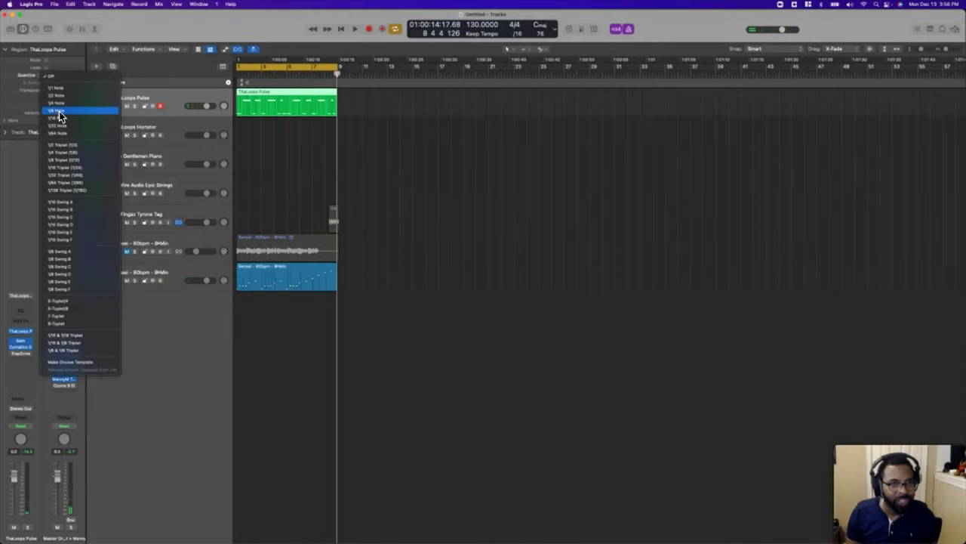
left_click(61, 112)
key("Return")
key("space")
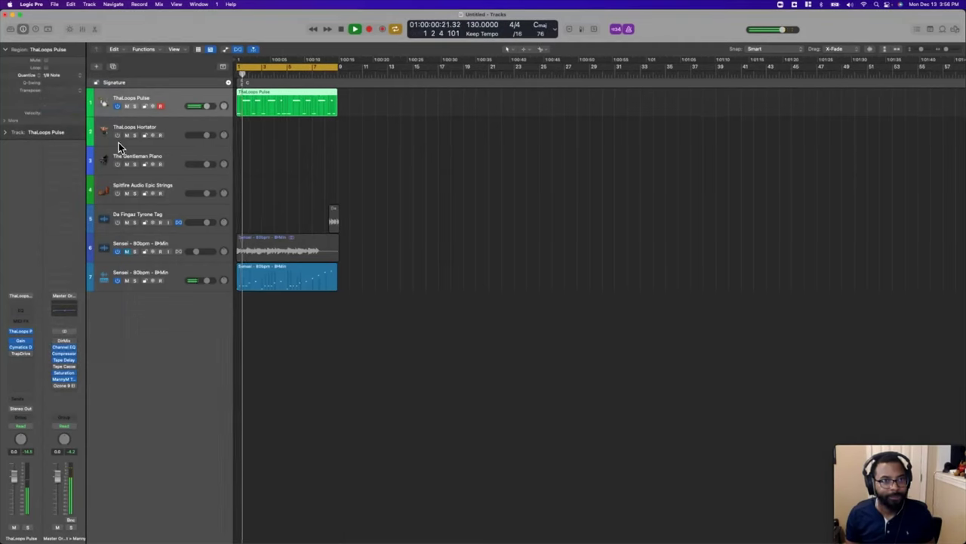
- Switch on the ThaLoops Hortator track and record a part on it across the whole eight-bar cycle
left_click(167, 128)
key("r")
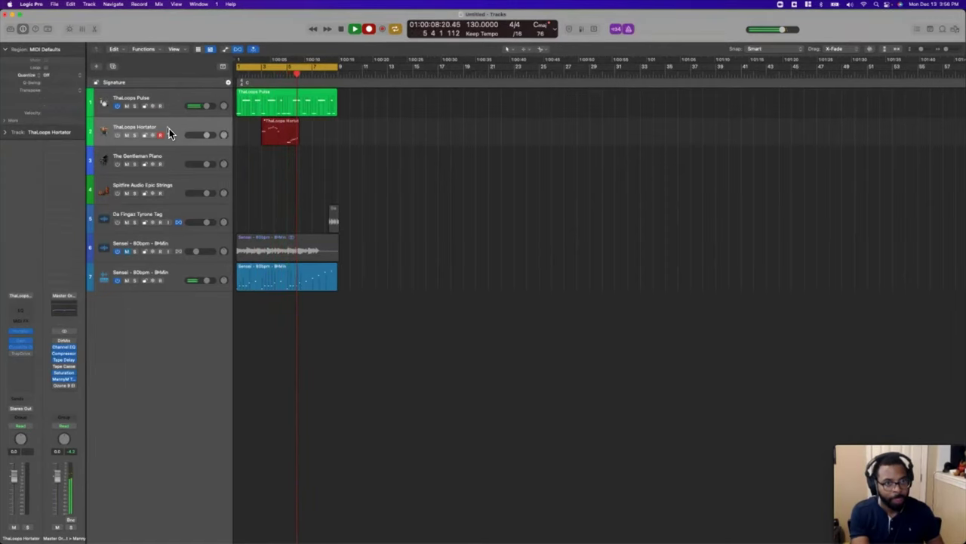
key("super+period")
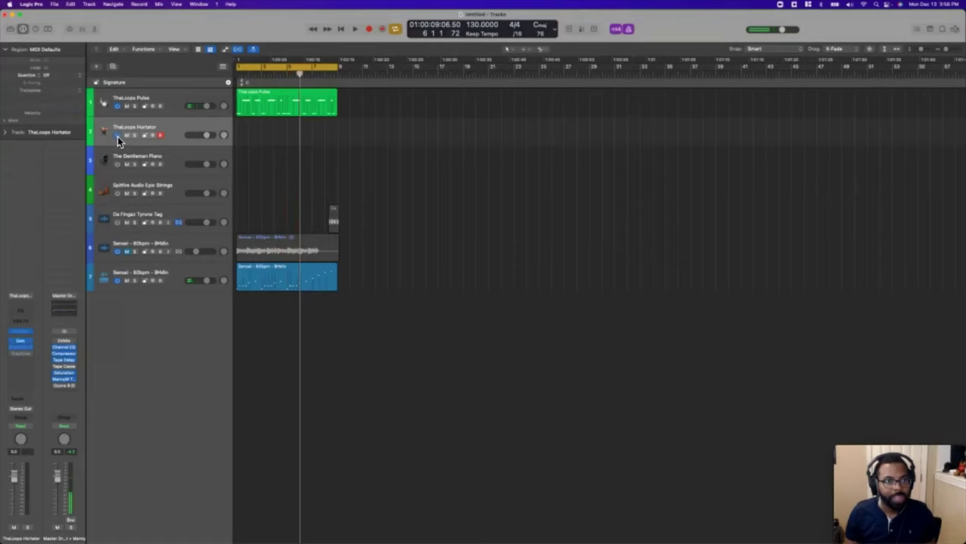
key("Return")
key("r")
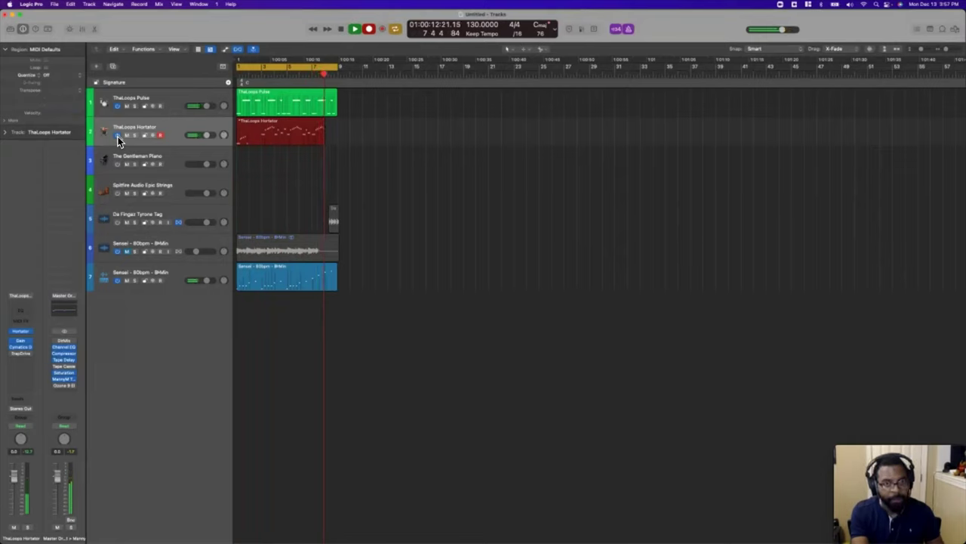
key("space")
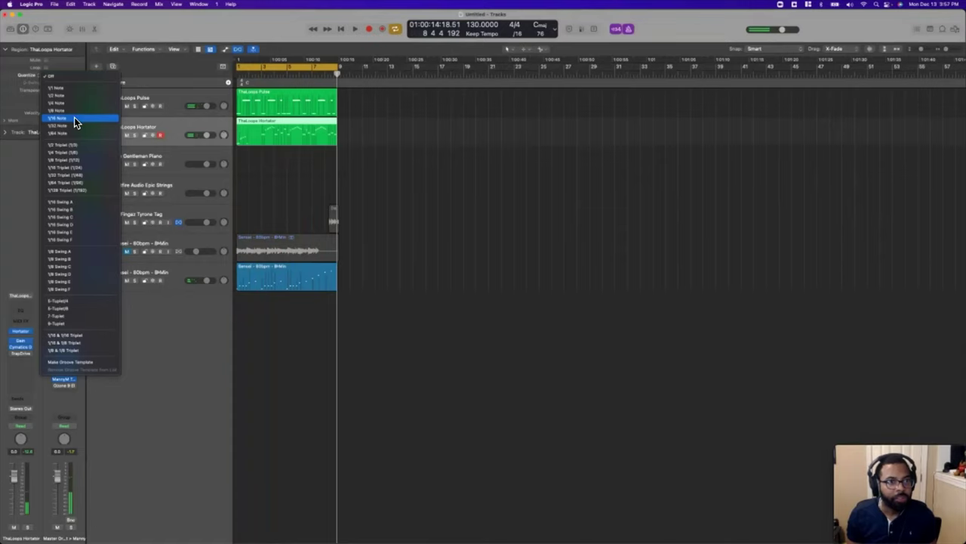
- Quantize the ThaLoops Hortator region to 1/8 Note during playback and trim its start to position 2 3 1 1
left_click(74, 117)
key("space")
left_click(59, 78)
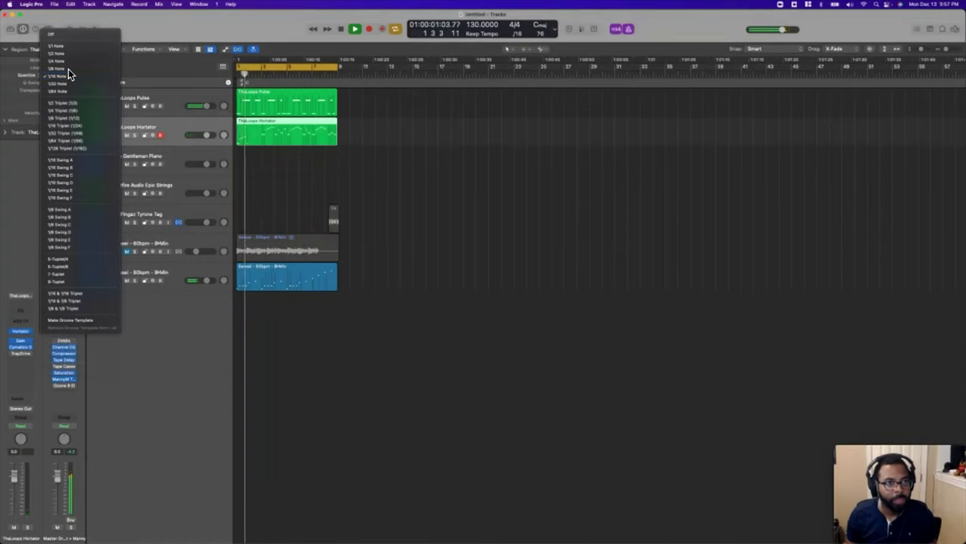
left_click(68, 68)
left_click_drag(251, 145, 269, 145)
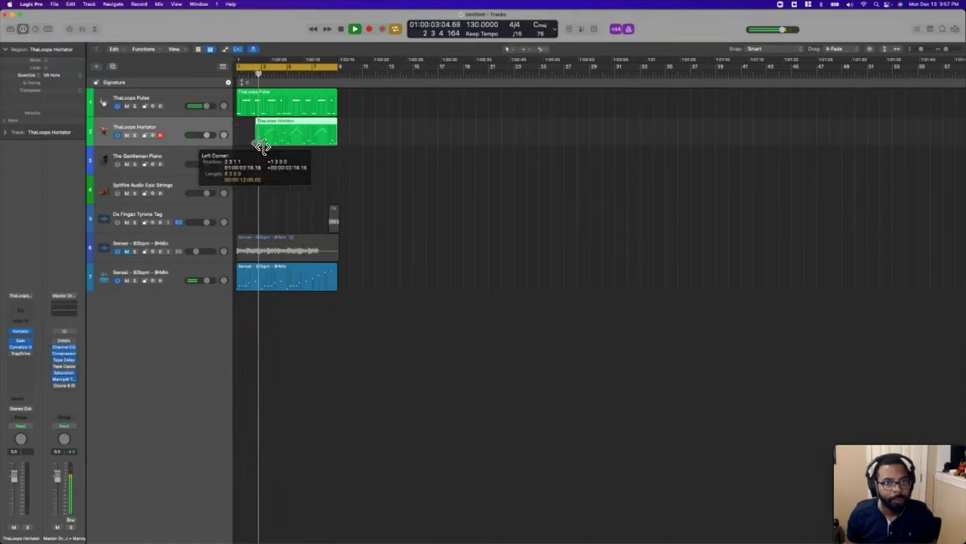
- Switch on the Spitfire Audio Epic Strings track and play the cycle to rehearse a part on it
left_click(179, 157)
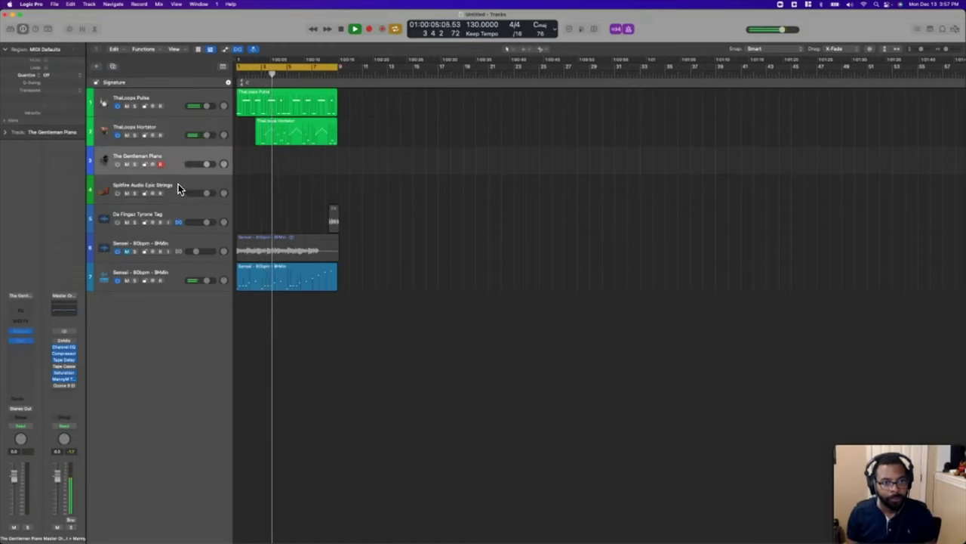
left_click(179, 184)
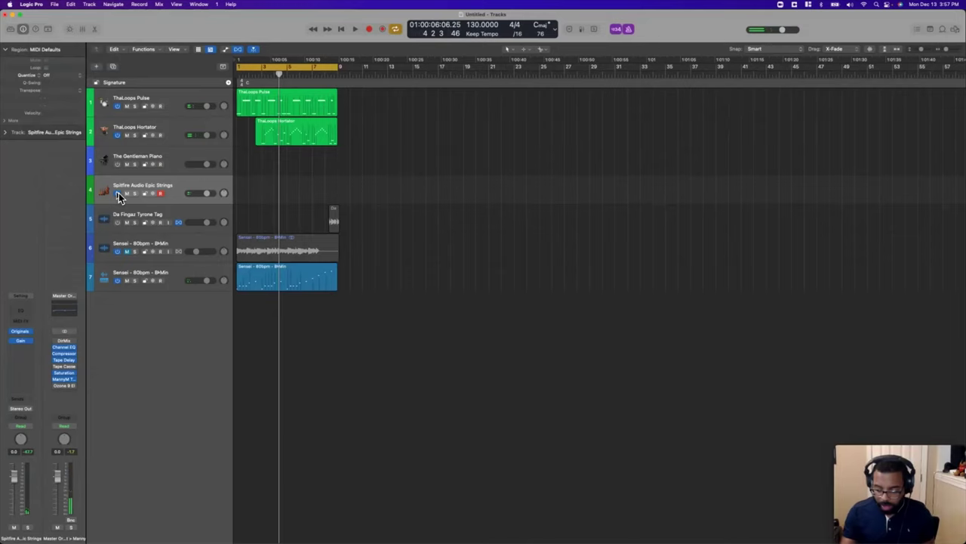
key("space")
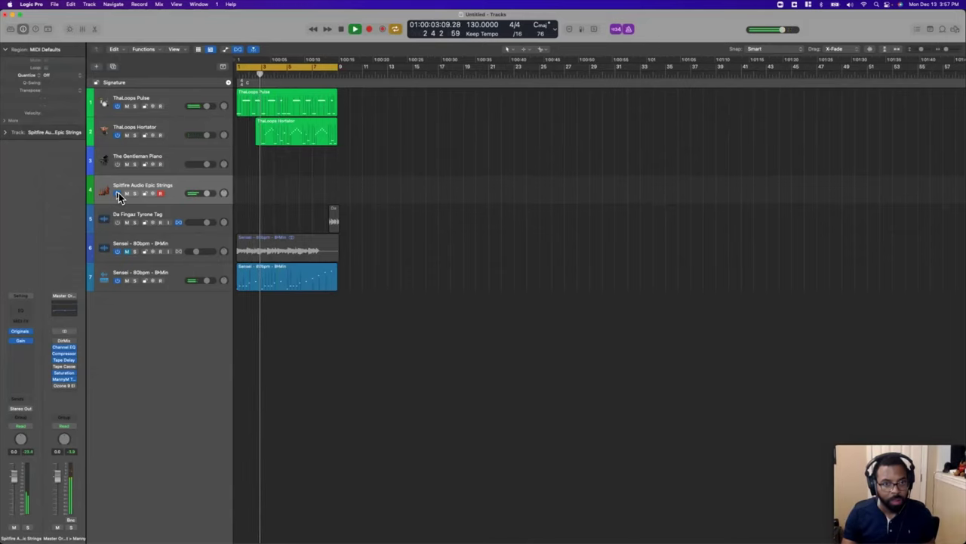
key("r")
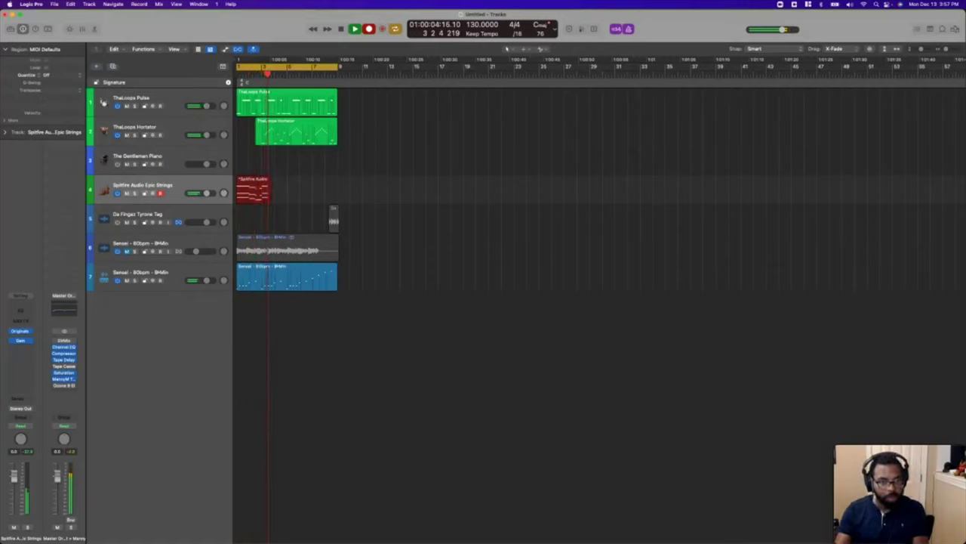
key("space")
key("Delete")
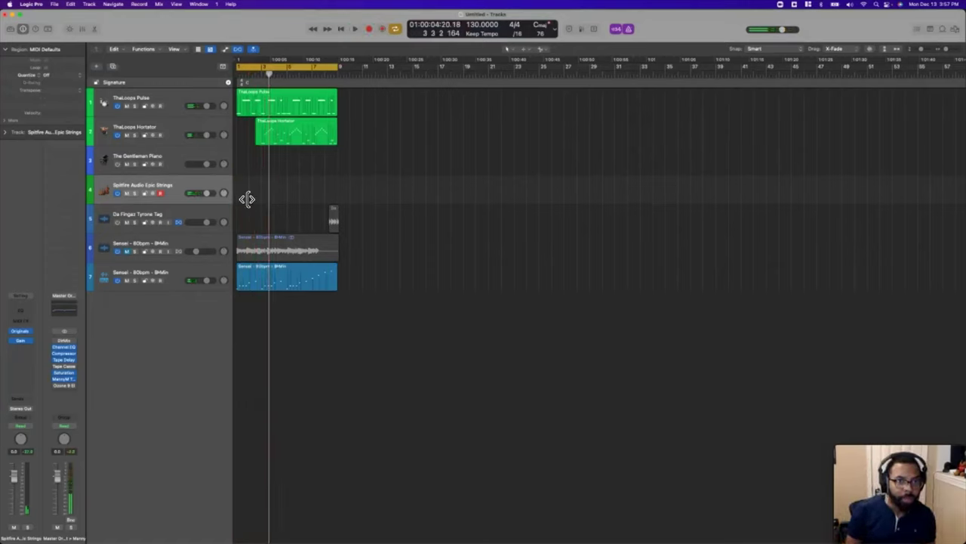
- Record a Spitfire Audio Epic Strings part across the eight-bar cycle with its volume at -7.6 dB, and play it back
key("r")
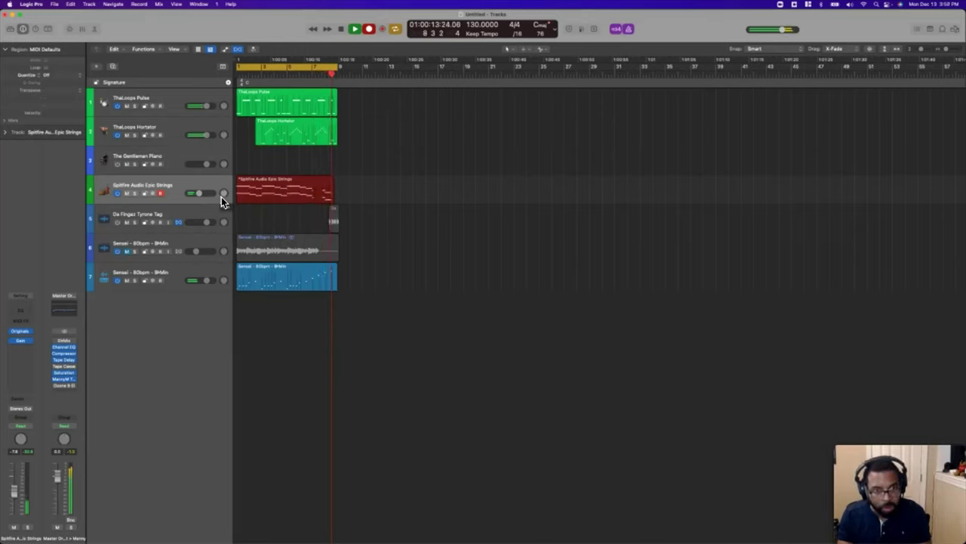
key("space")
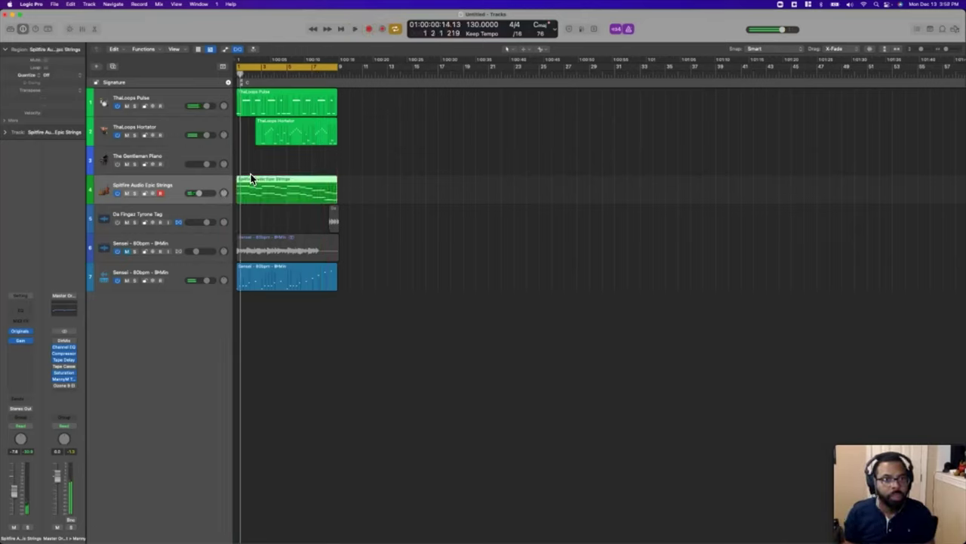
left_click(406, 183)
key("space")
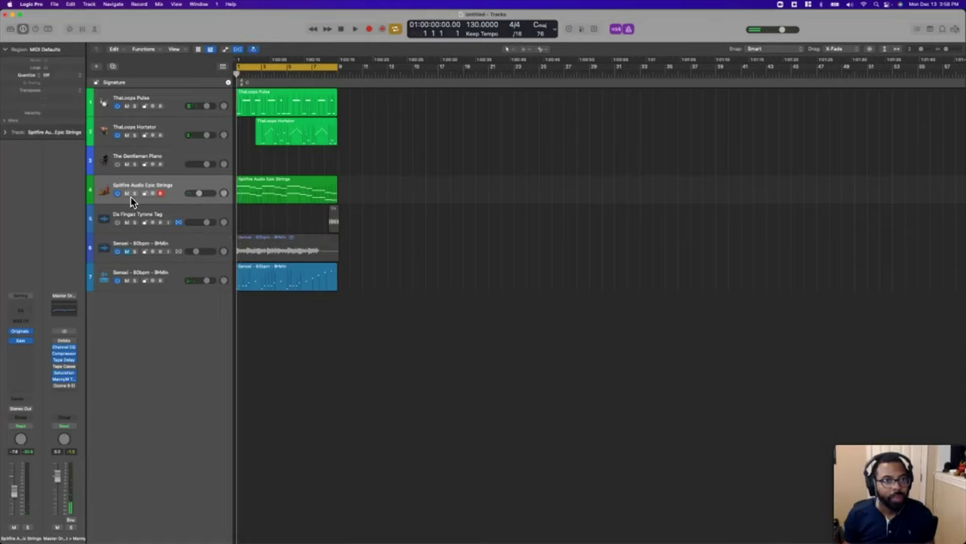
key("space")
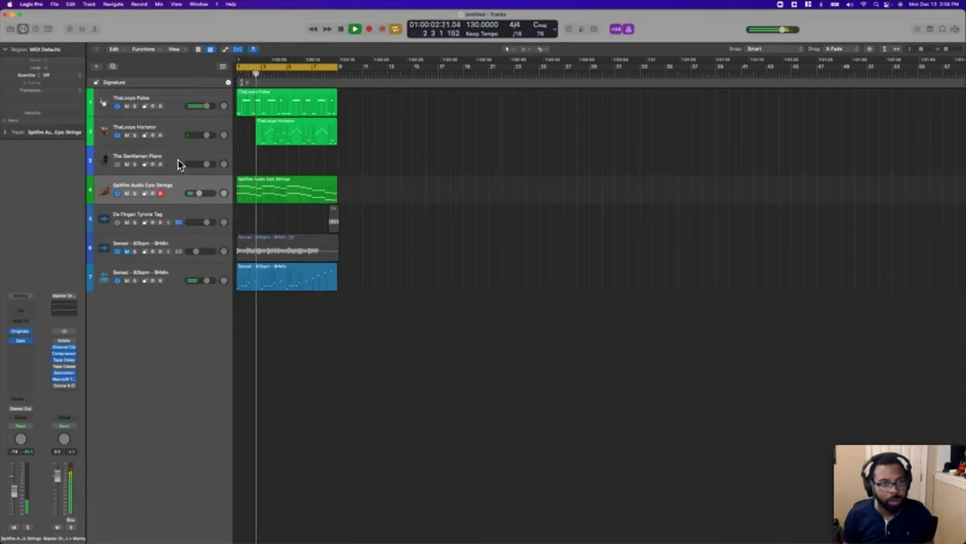
- Stop playback and delete the empty The Gentleman Piano track
left_click(178, 160)
key("space")
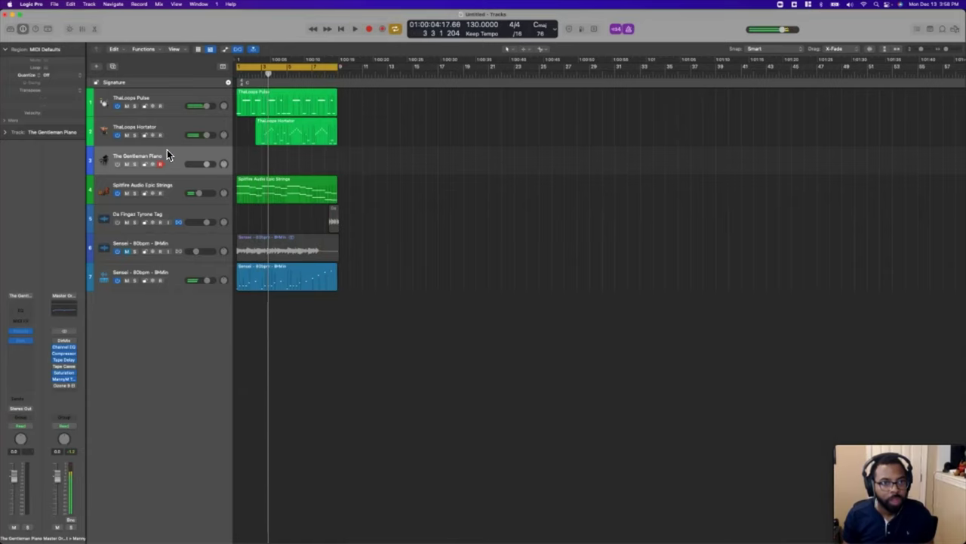
key("super+BackSpace")
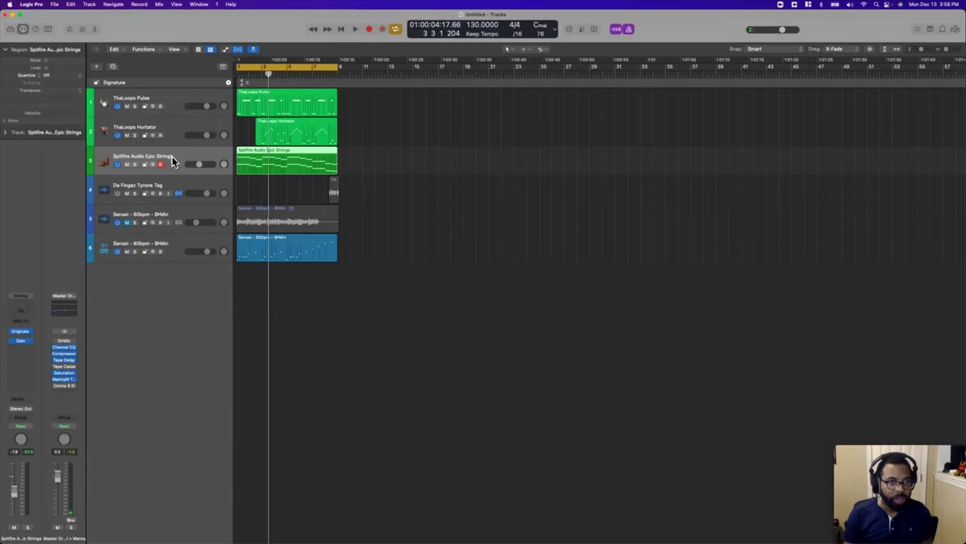
- Add a software instrument track below the strings with Alchemy as its instrument, and hide the Library and Inspector
key("alt+super+s")
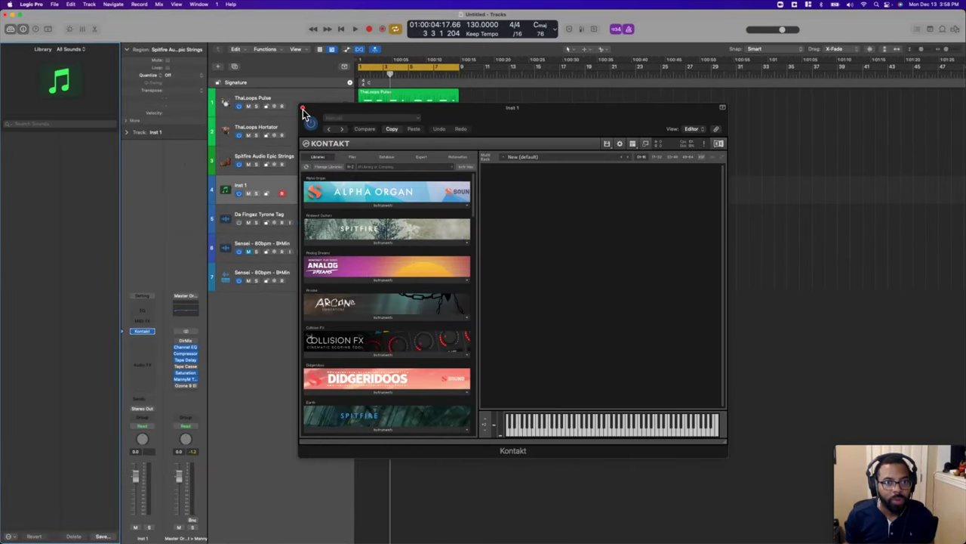
left_click(302, 107)
left_click(154, 333)
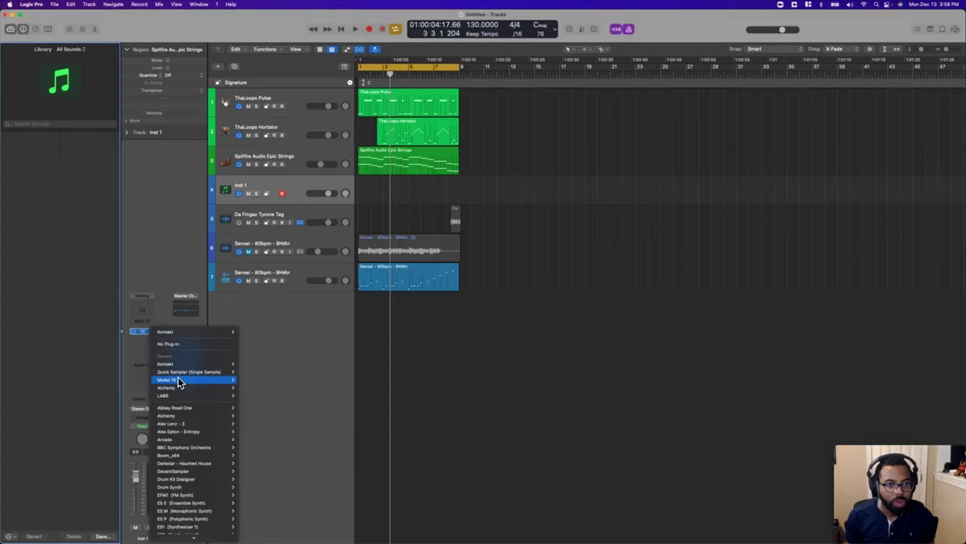
mouse_move(181, 388)
left_click(249, 389)
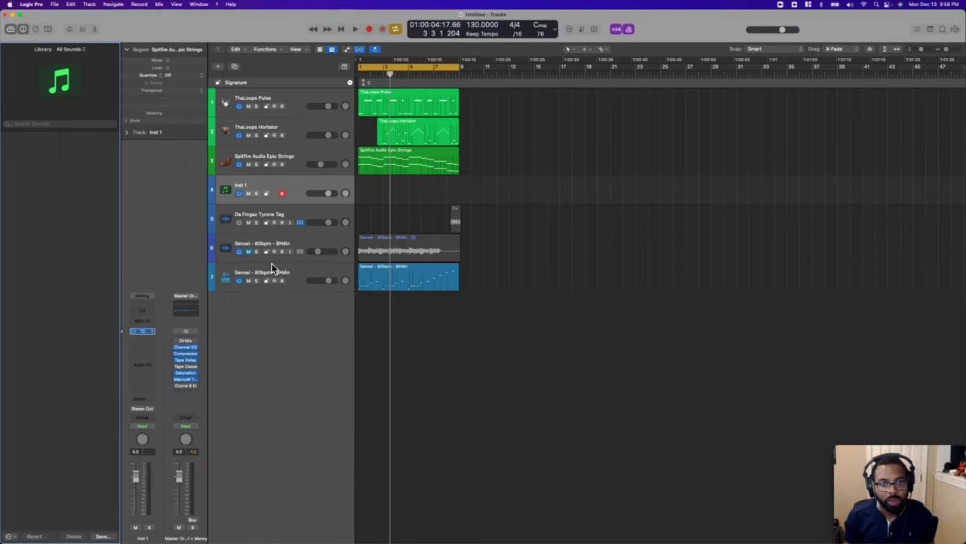
left_click(23, 29)
left_click(11, 30)
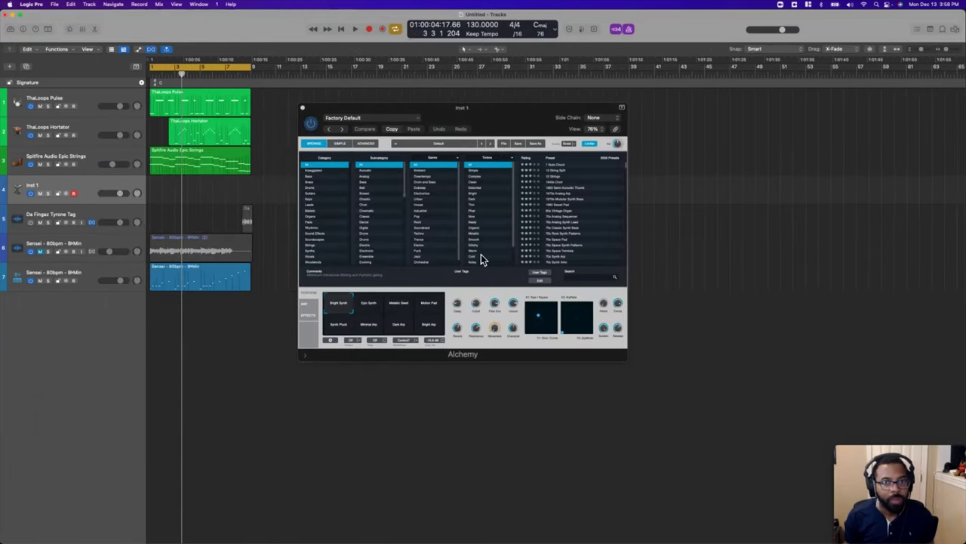
- Search Alchemy's presets for 808, load Impact 808 Bass, and lower the track's volume to -7.6 dB
left_click(587, 277)
type("808")
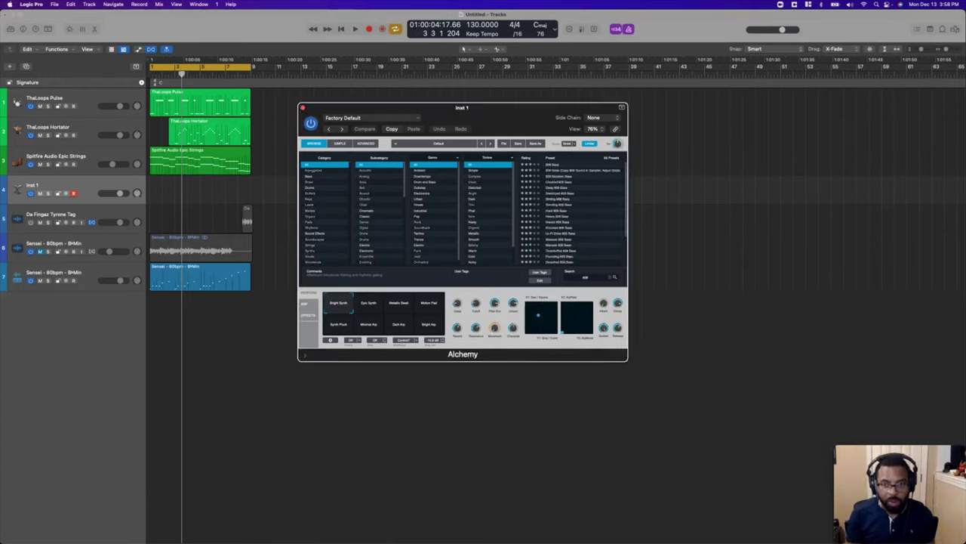
left_click(578, 223)
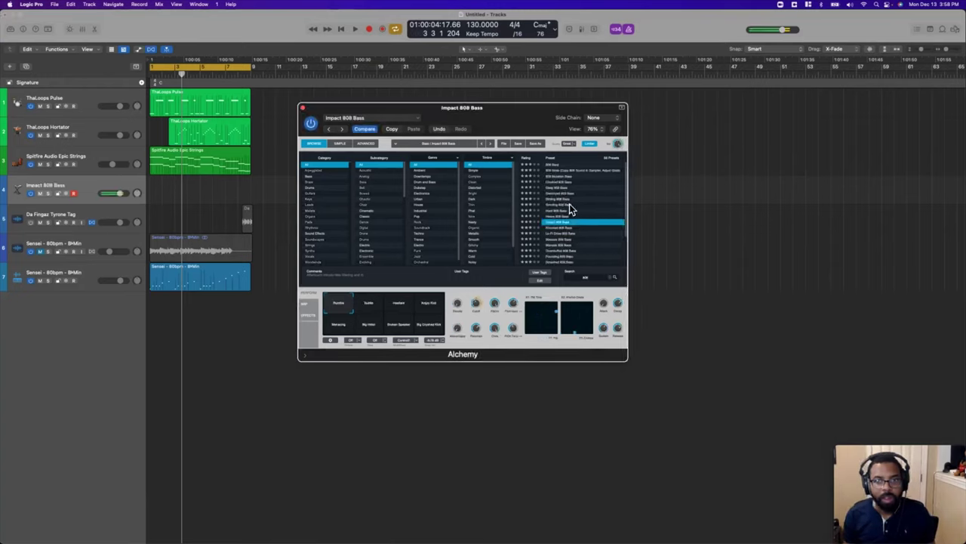
left_click(304, 108)
left_click_drag(118, 198, 112, 198)
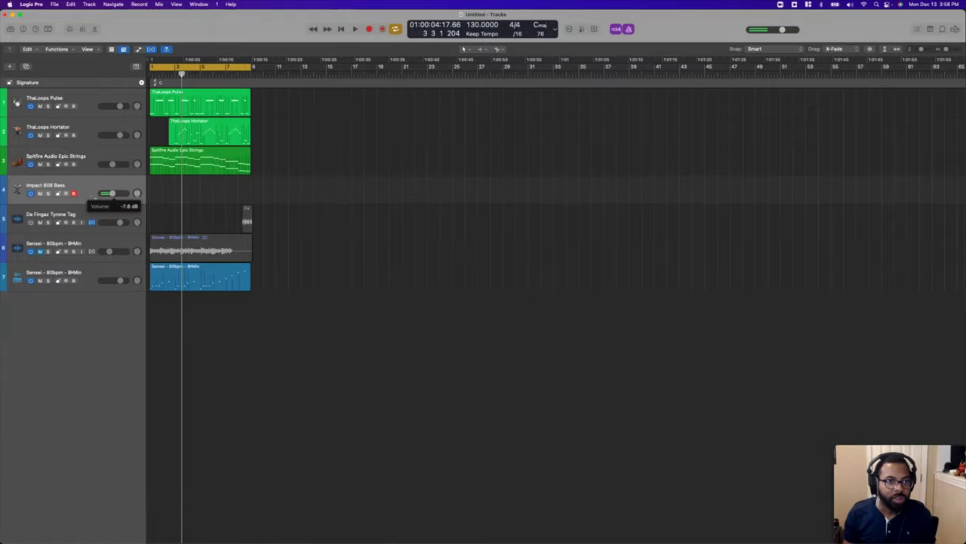
key("Return")
key("r")
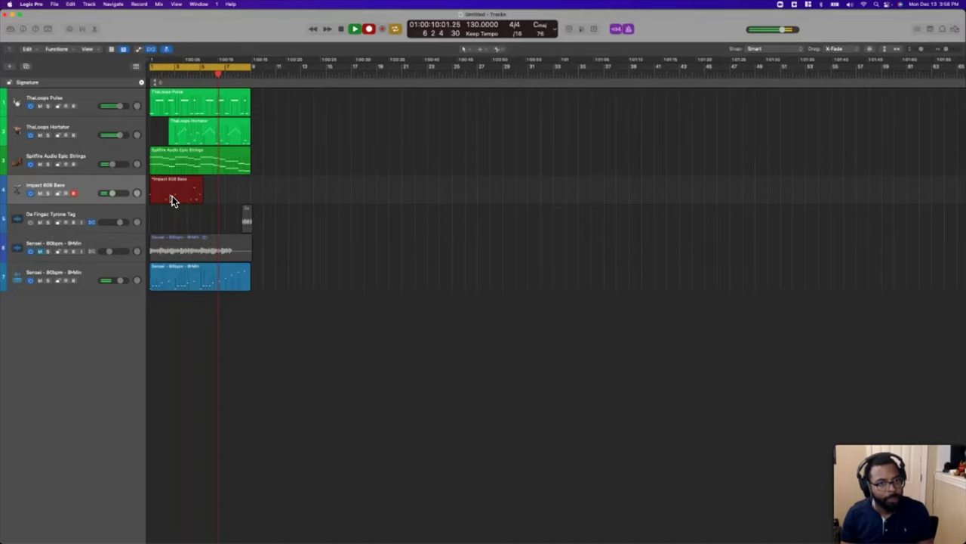
key("space")
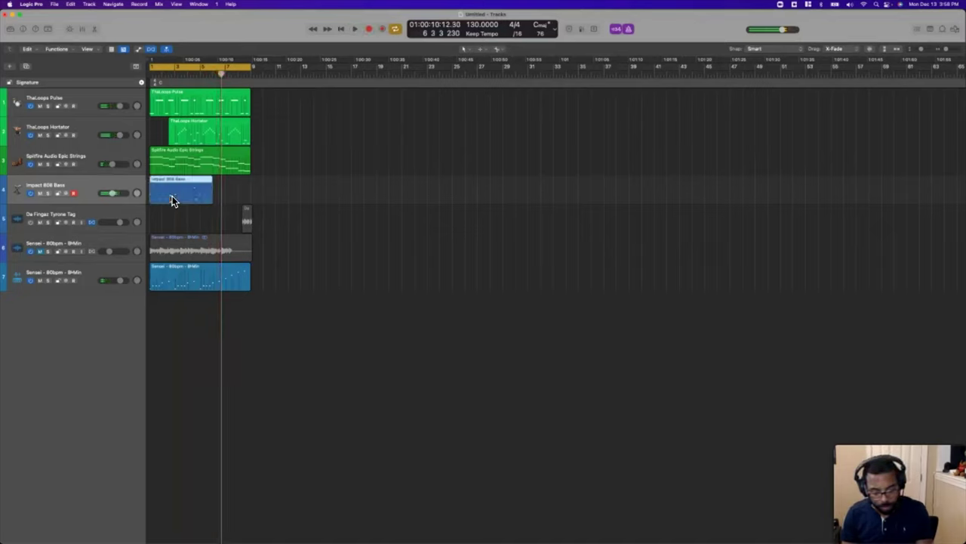
key("Delete")
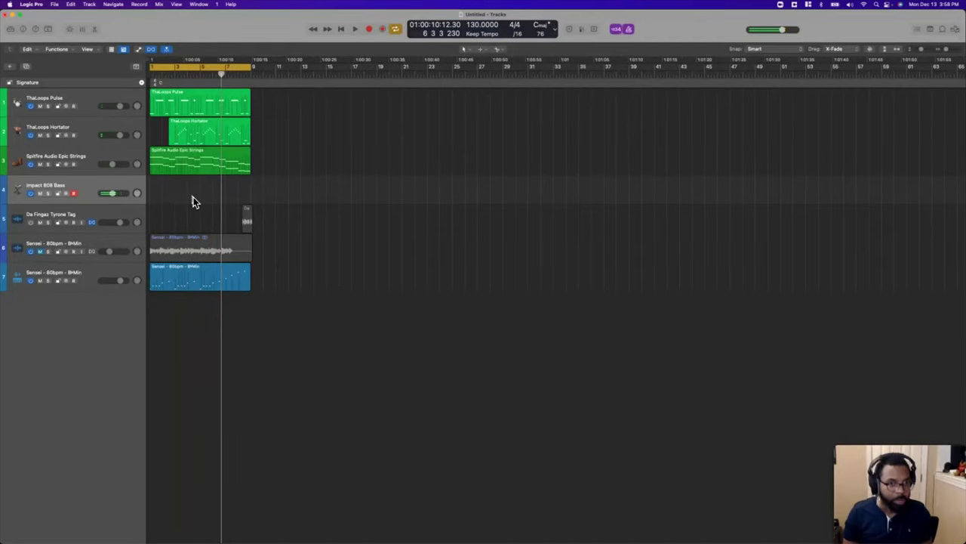
- Record an Impact 808 Bass part from the start across the whole eight-bar cycle
key("Return")
key("r")
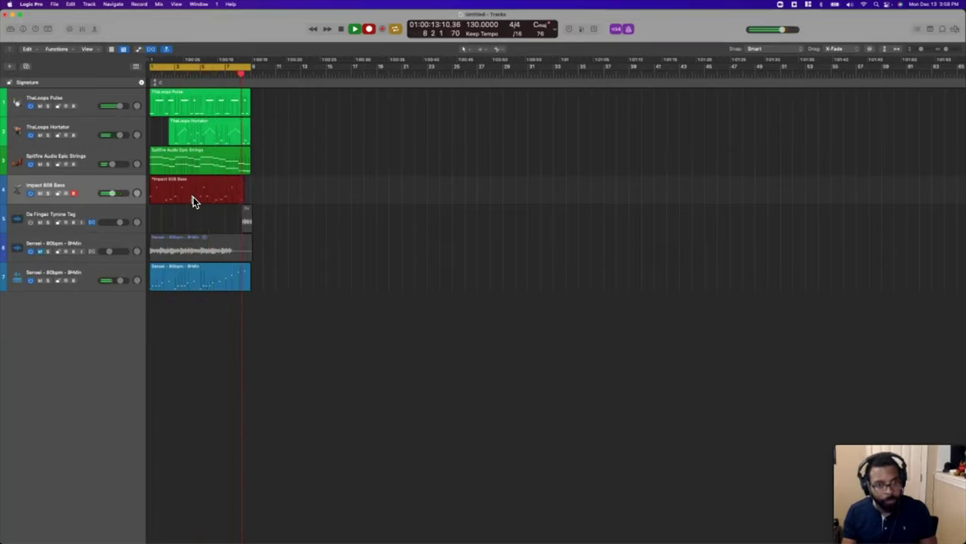
key("space")
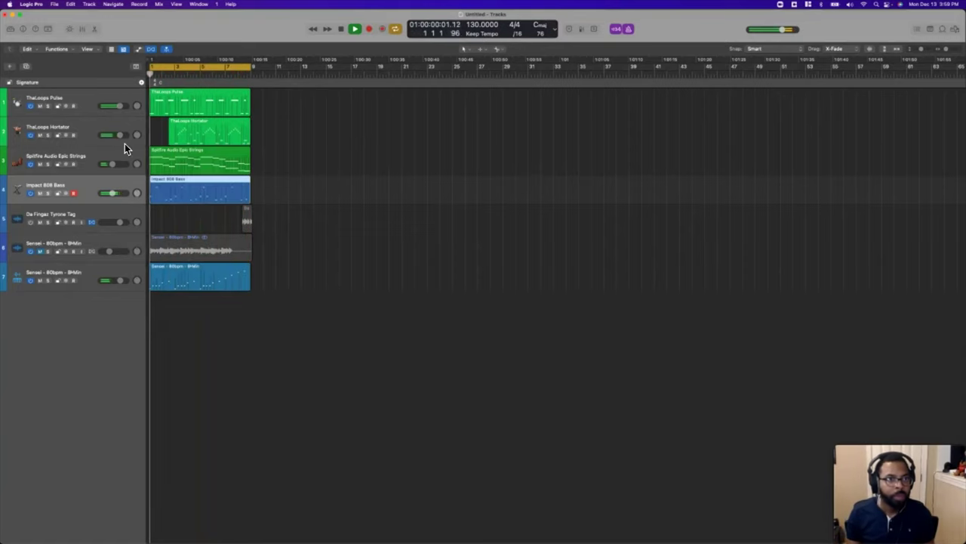
- Quantize the Impact 808 Bass region to 1/8 Note with looping off, and play the cycle from the start
left_click(22, 30)
key("l")
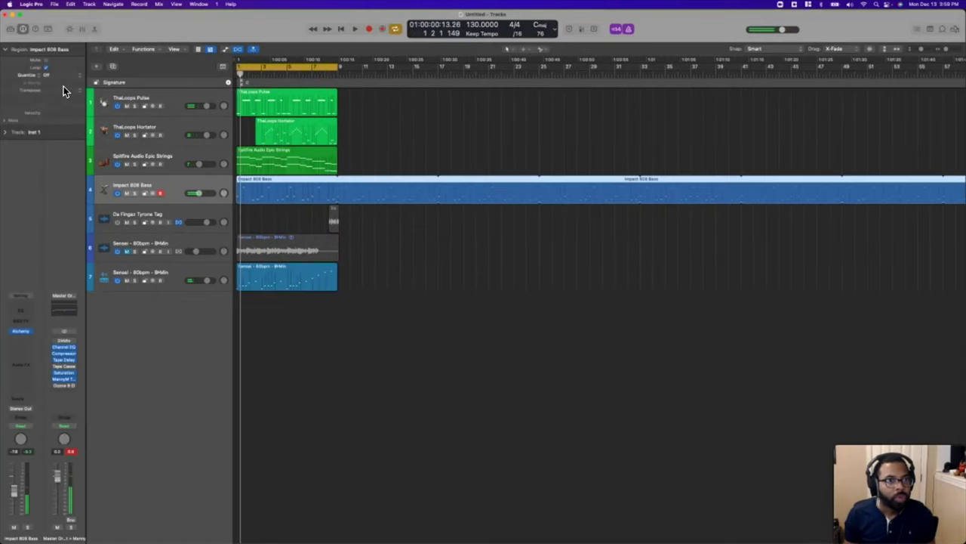
left_click(60, 76)
left_click(60, 110)
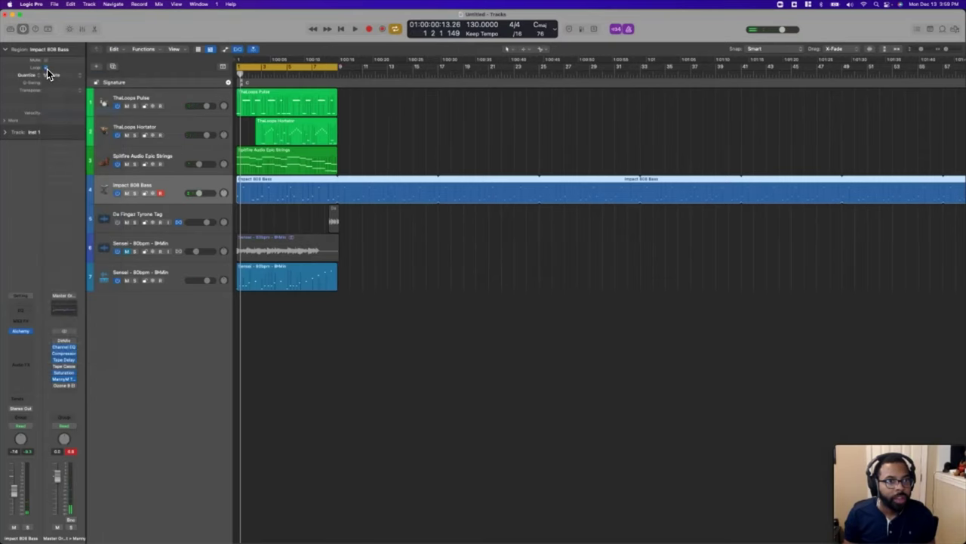
left_click(47, 69)
key("Return")
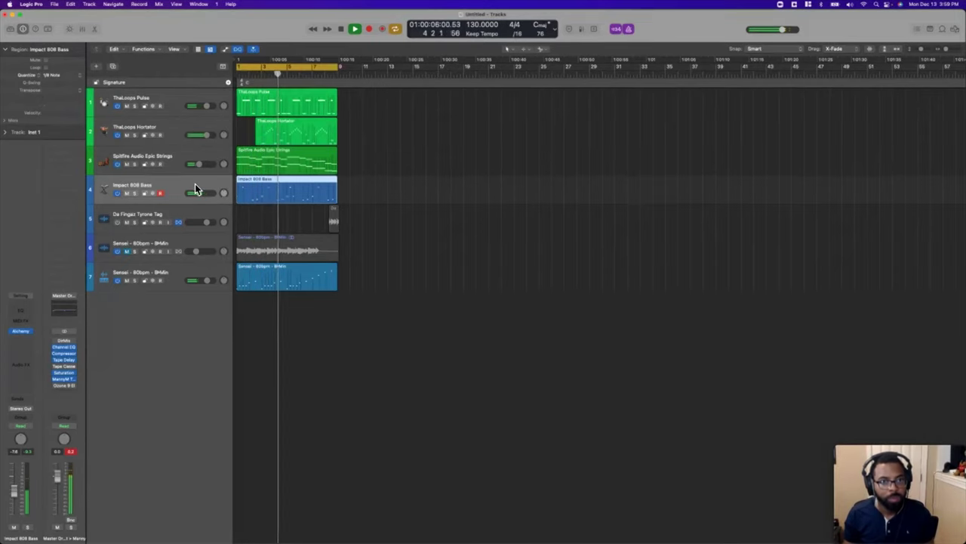
- Bounce the Sensei MIDI region in place to a new track, with the source muted and Overload Protection Only normalization
left_click(240, 283)
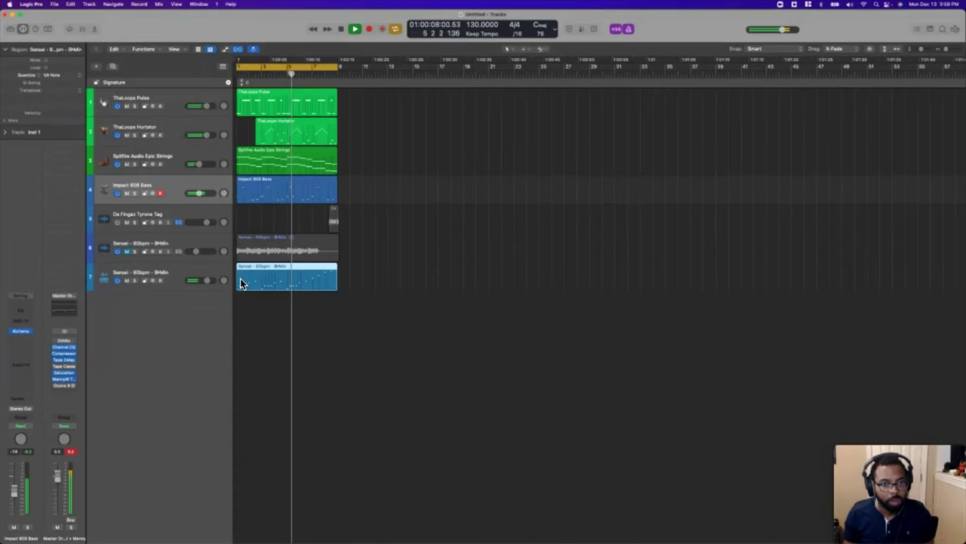
key("ctrl+b")
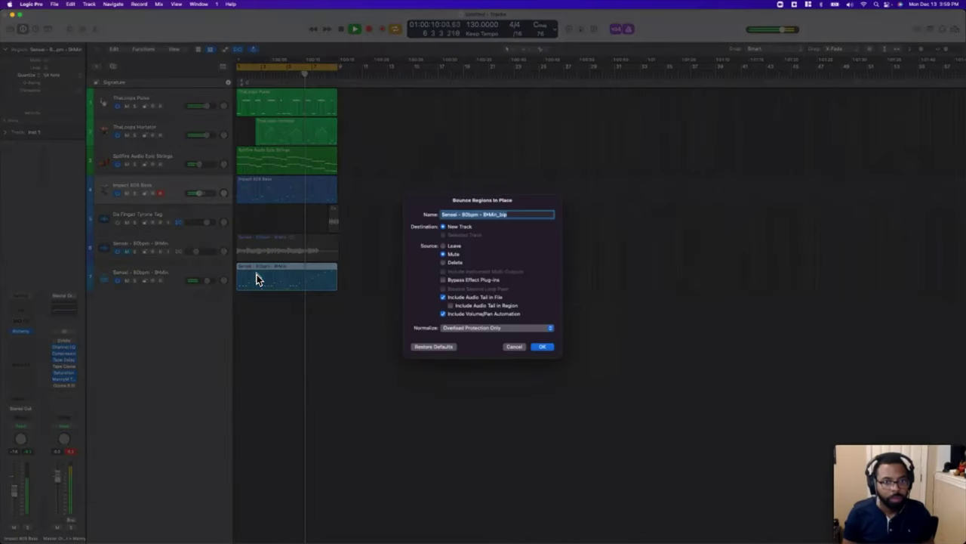
key("Return")
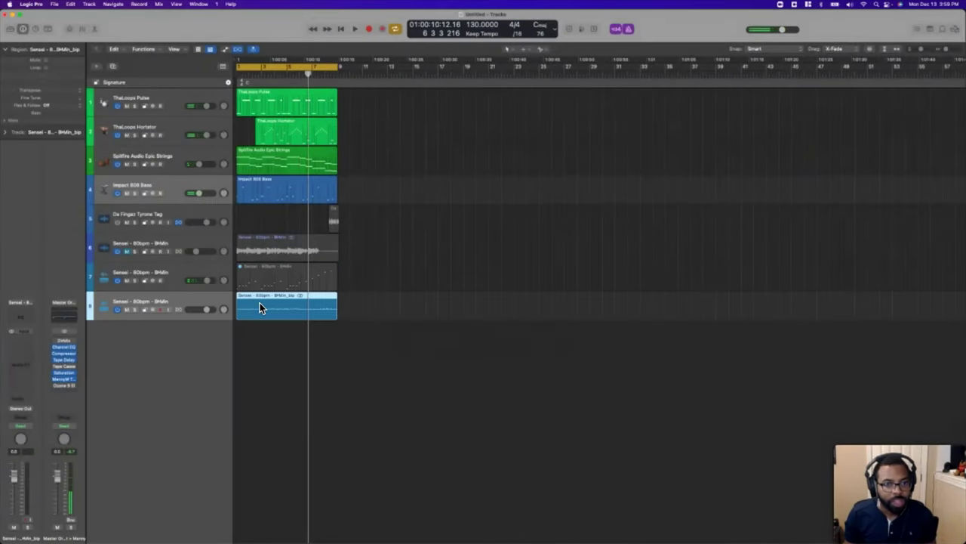
- Move the bounced Sensei track directly below Impact 808 Bass and repeat the regions of the first five tracks once
left_click_drag(179, 298, 173, 252)
left_click_drag(154, 213, 160, 189)
key("super+r")
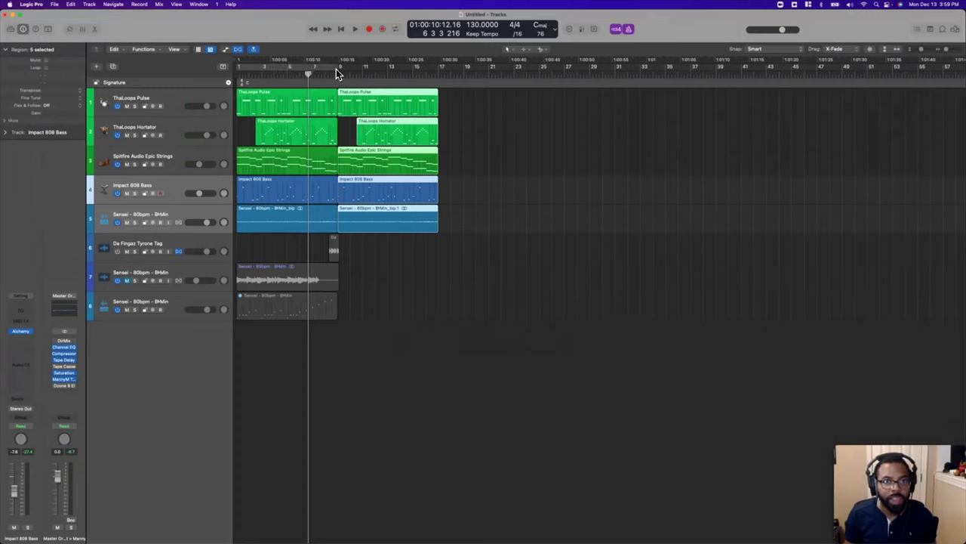
- Set the cycle range from bar 1 to bar 17 and transpose the second bounced Sensei region by -12
left_click_drag(340, 70, 444, 76)
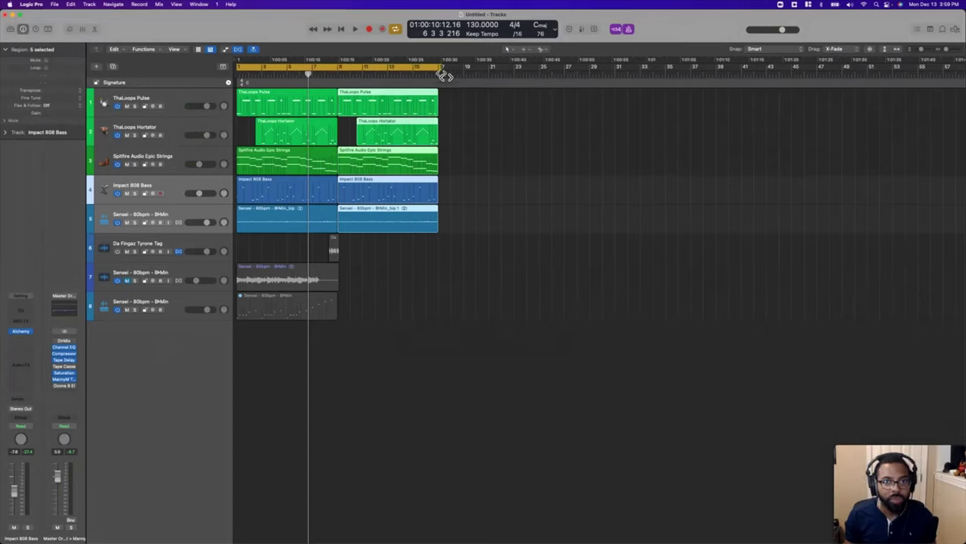
left_click(443, 70)
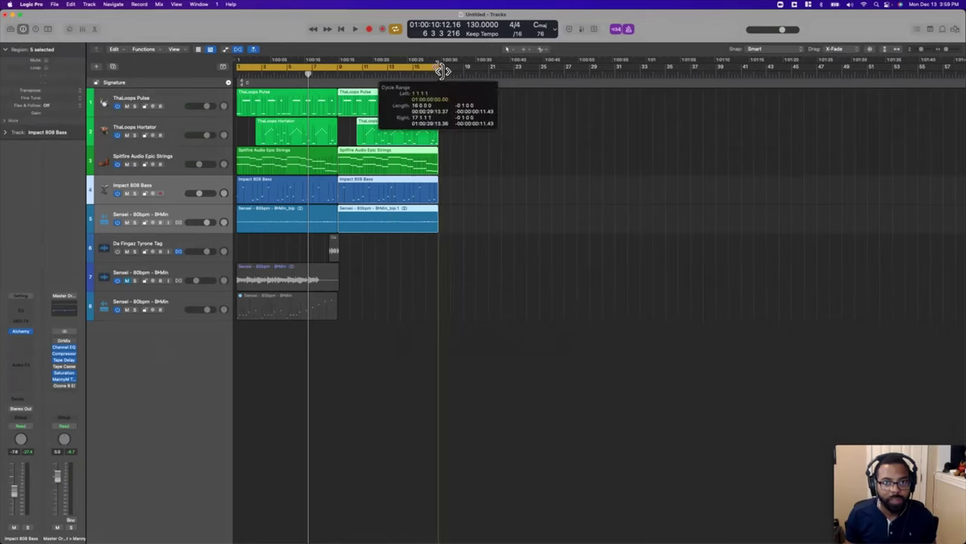
left_click(402, 221)
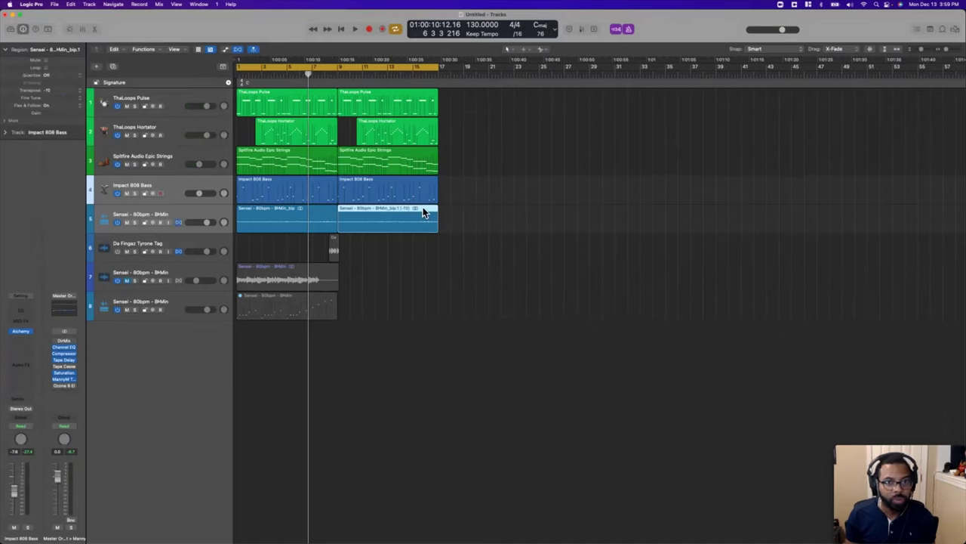
- Turn off the cycle and play the arrangement from bar 8 into the transposed Sensei region
left_click(327, 68)
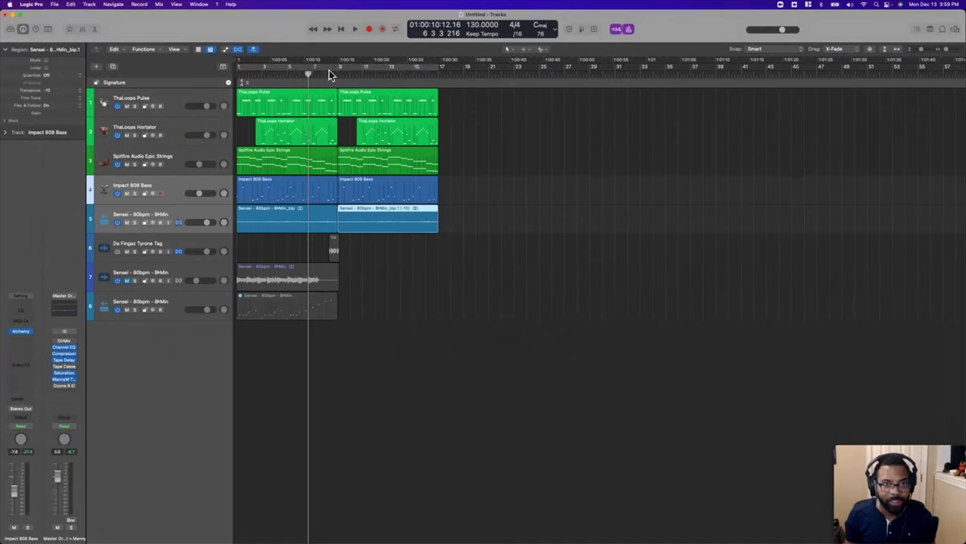
left_click(327, 78)
key("space")
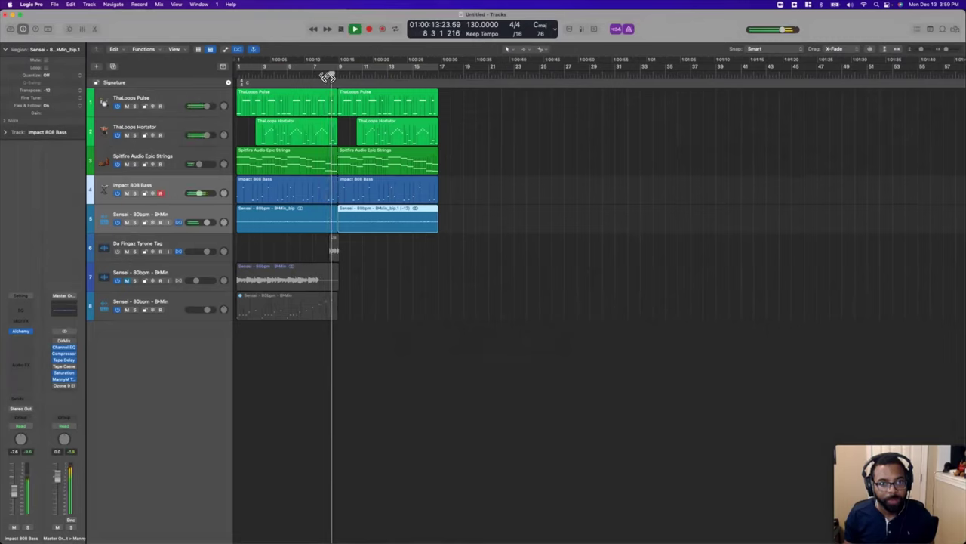
- Delete the first Spitfire Audio Epic Strings region, covering bars 1 to 9
left_click(306, 162)
key("Delete")
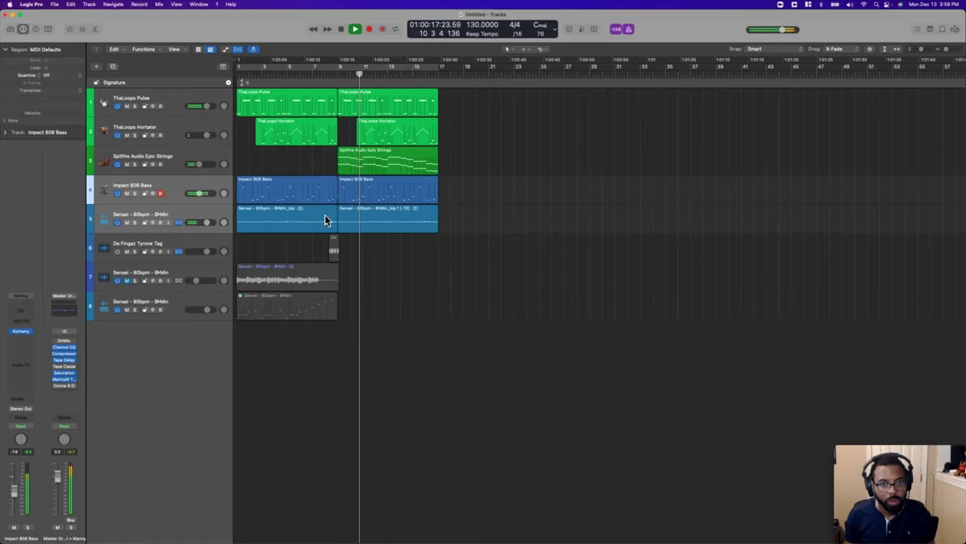
- Compare the Impact 808 Bass and bounced Sensei tracks by soloing them together and separately during playback, and clear the solos
left_click(136, 223)
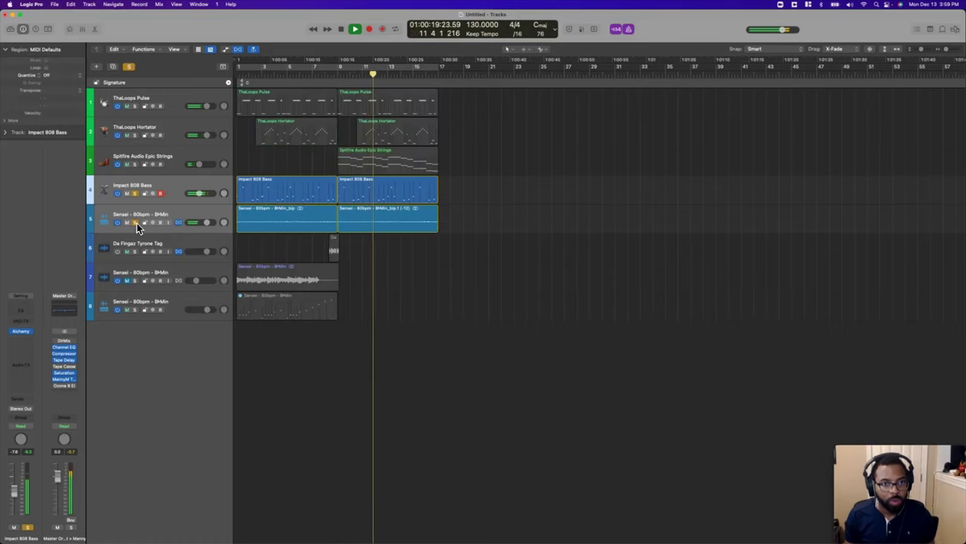
left_click(136, 223)
left_click(135, 194)
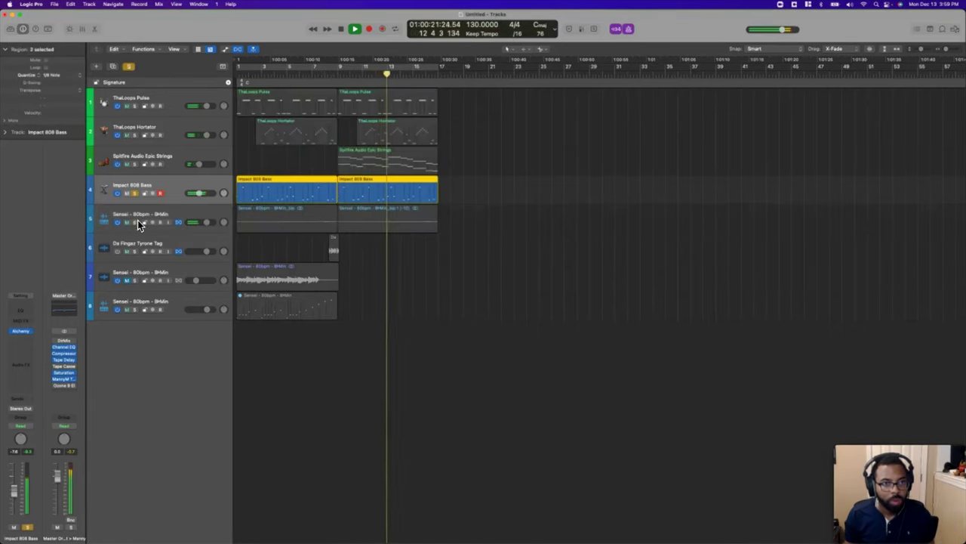
left_click(136, 195)
left_click(136, 223)
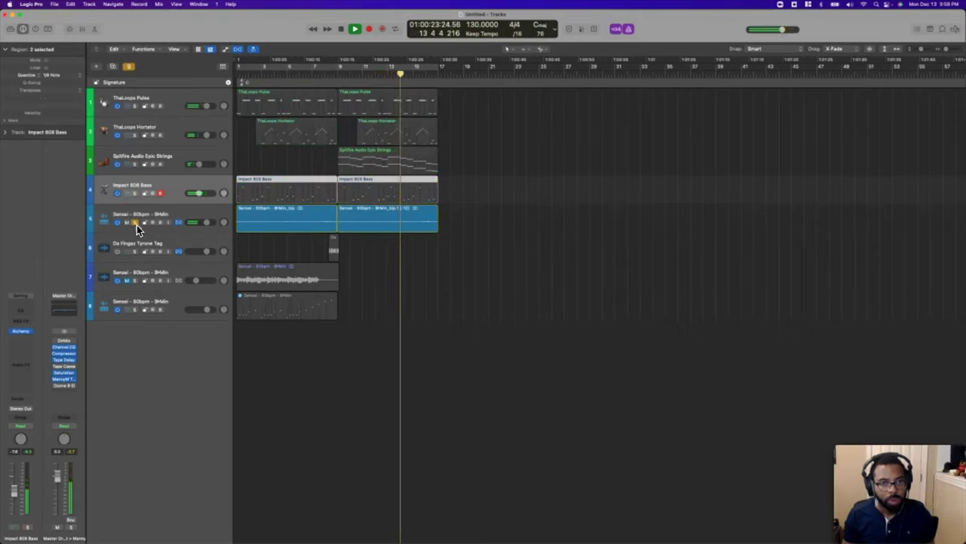
key("space")
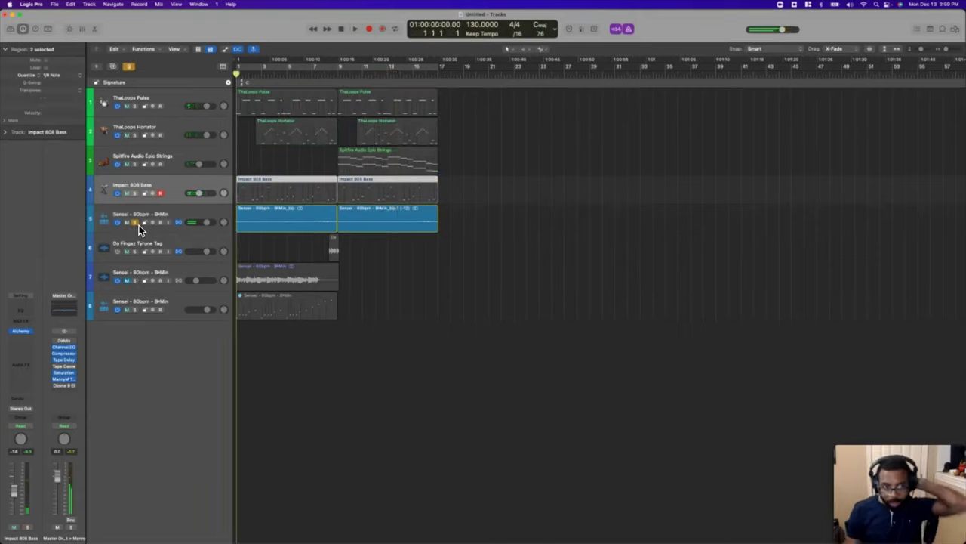
left_click(137, 223)
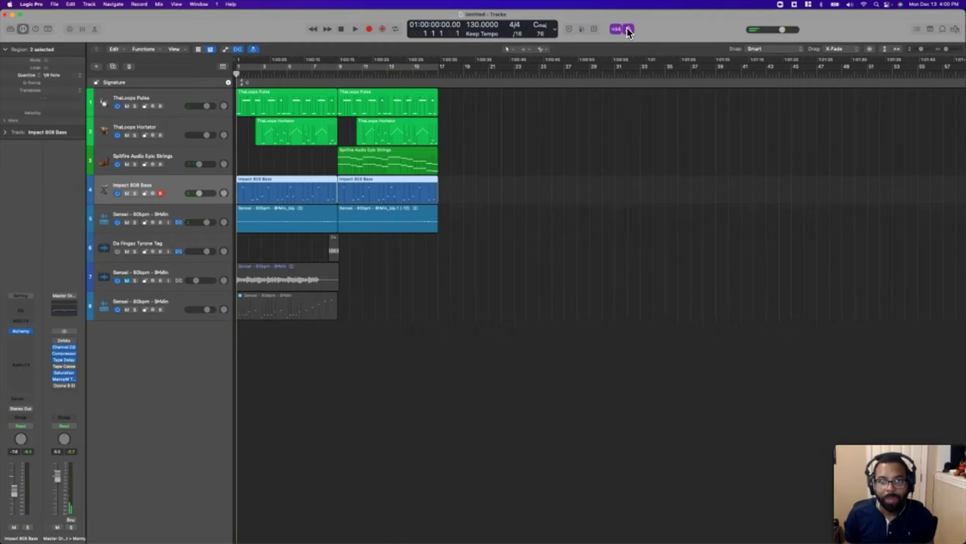
- Play from bar 1 and slightly lower the volume of the first five tracks, with further reductions to the strings and 808 bass
key("space")
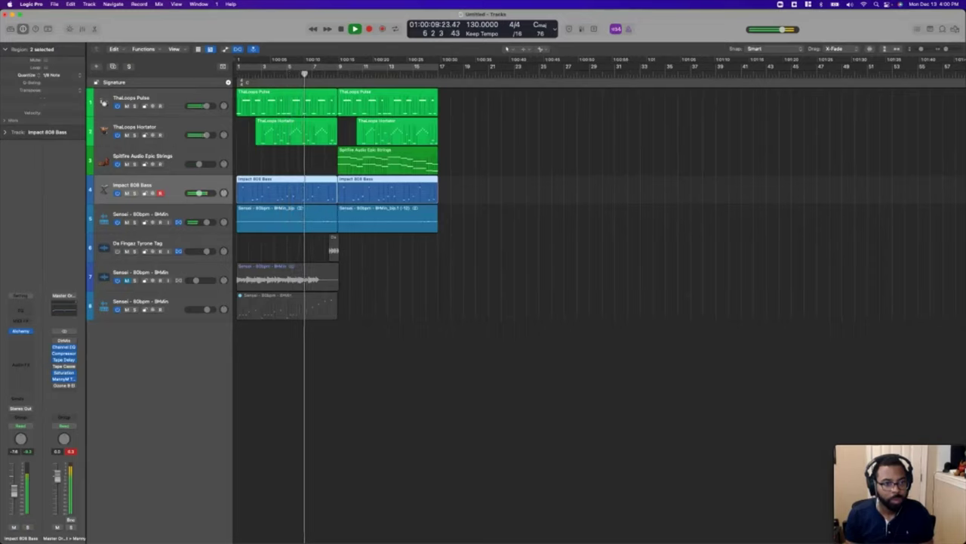
left_click(196, 219)
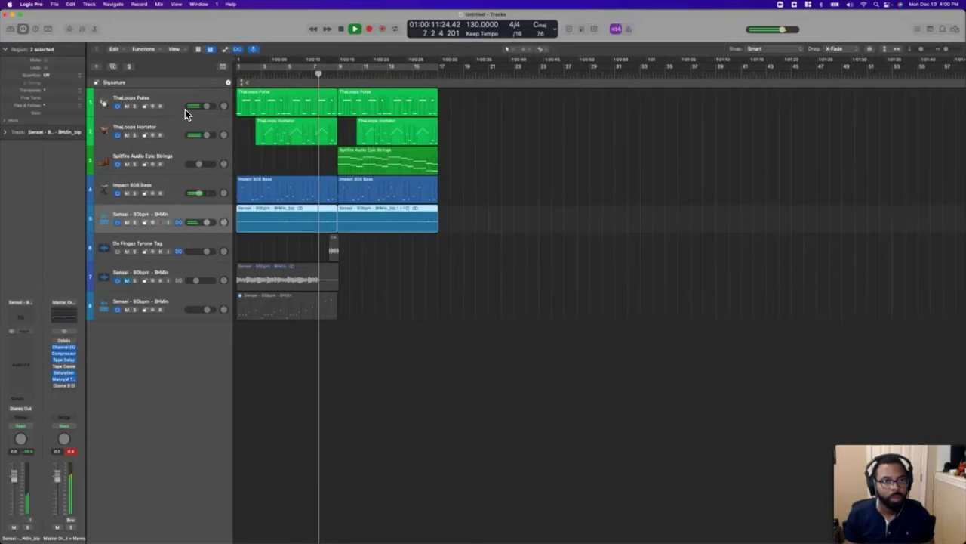
left_click_drag(205, 106, 204, 106)
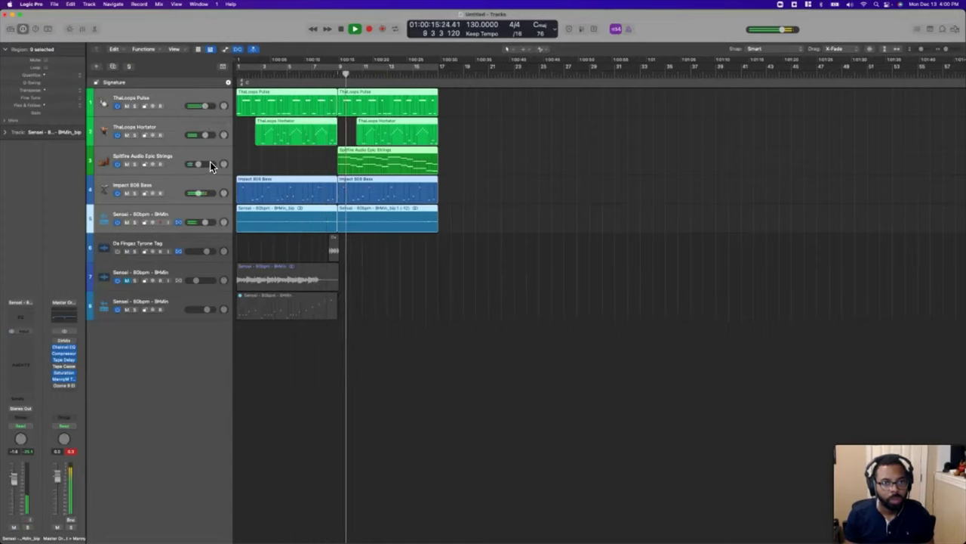
left_click(200, 165)
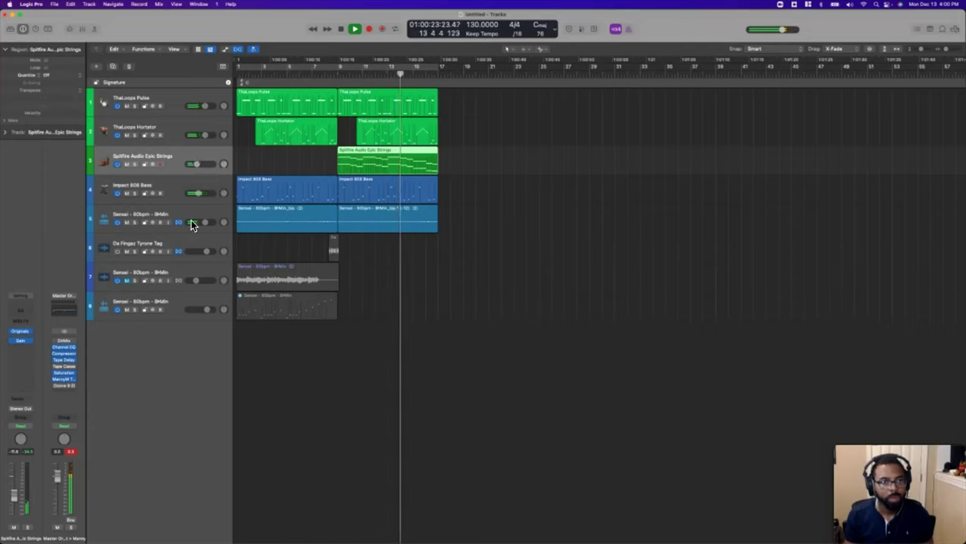
left_click(184, 185)
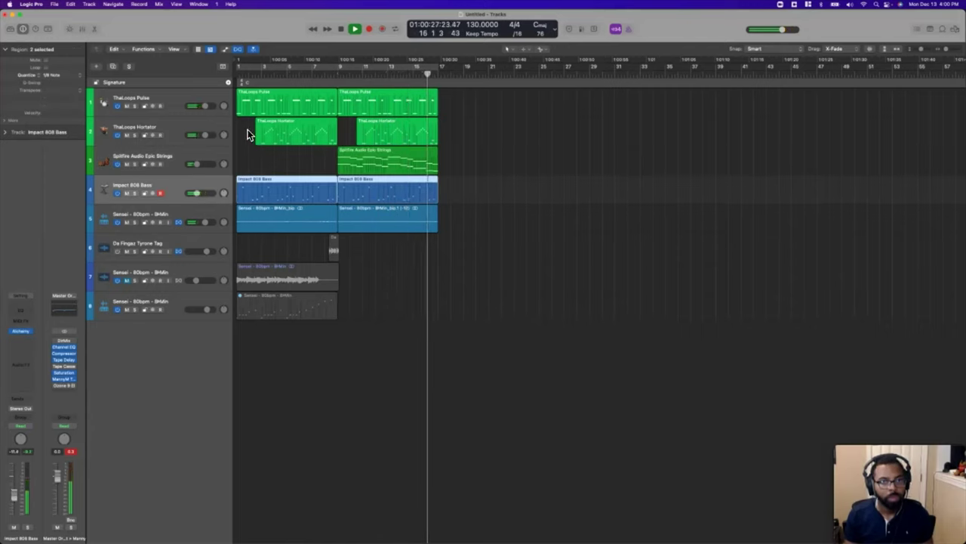
key("space")
- Duplicate the ThaLoops Pulse track with its instrument directly below it and delete the empty Inst 3 track
left_click(178, 98)
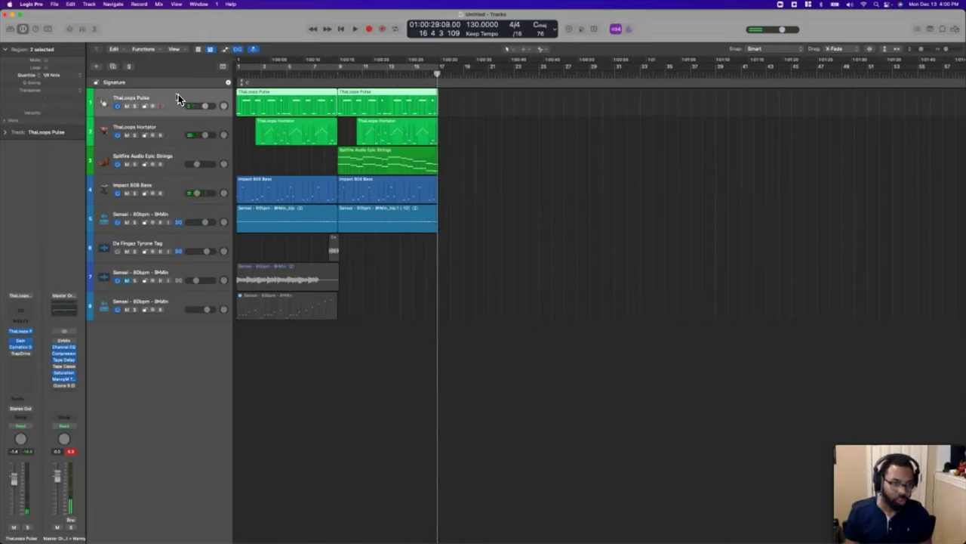
key("alt+super+s")
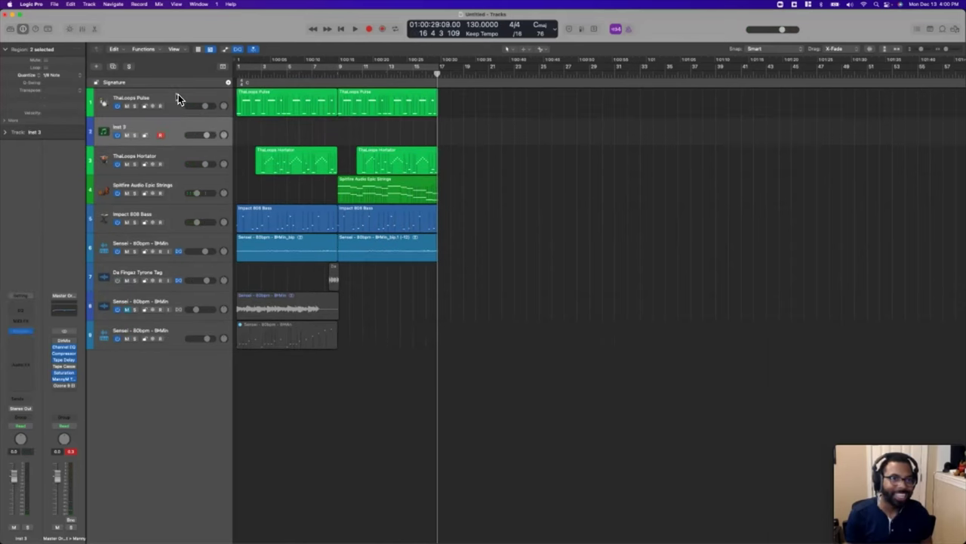
key("super+w")
left_click(173, 94)
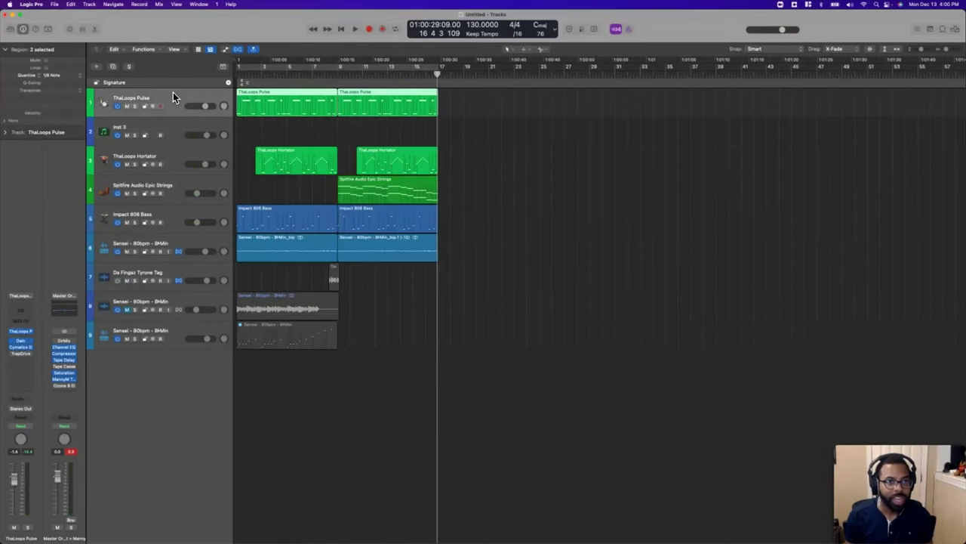
key("super+d")
left_click(170, 149)
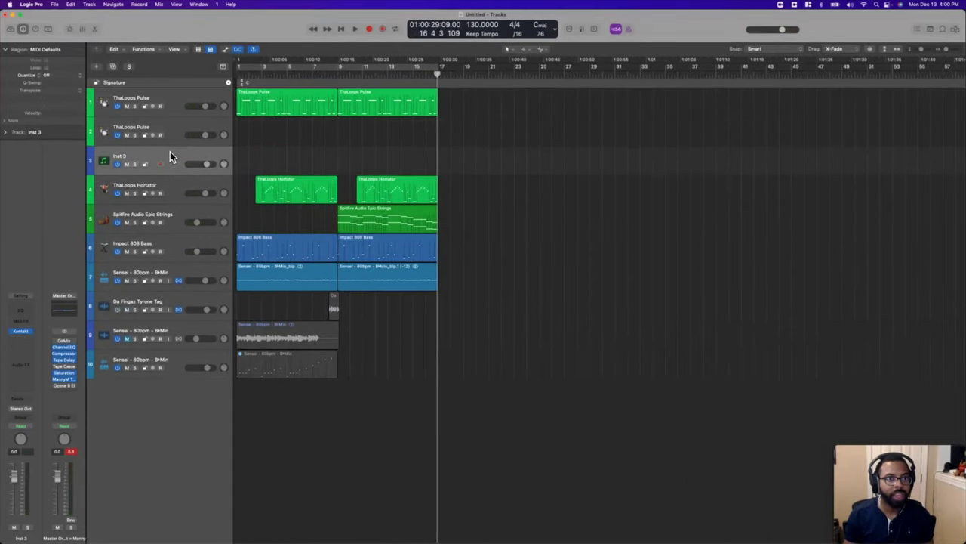
key("super+BackSpace")
- Rename the original Pulse track to "ThaLoops Pulse - Beat" and its duplicate to "ThaLoops Pulse - HH"
double_click(184, 101)
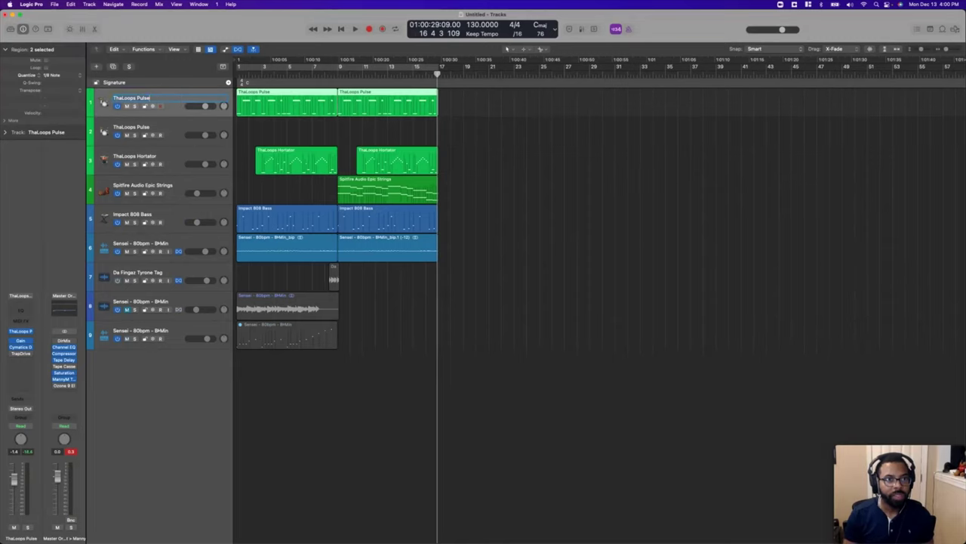
type("- Beat")
key("Return")
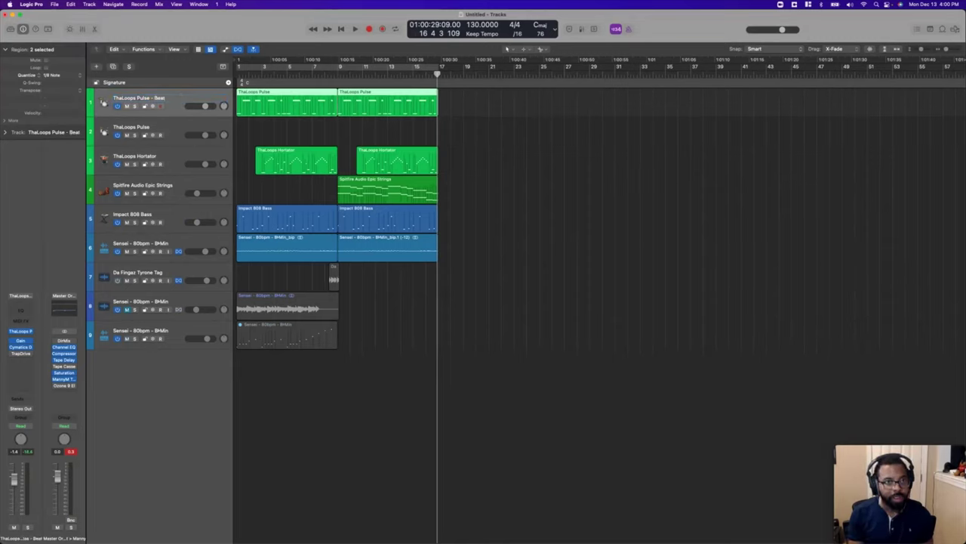
double_click(176, 127)
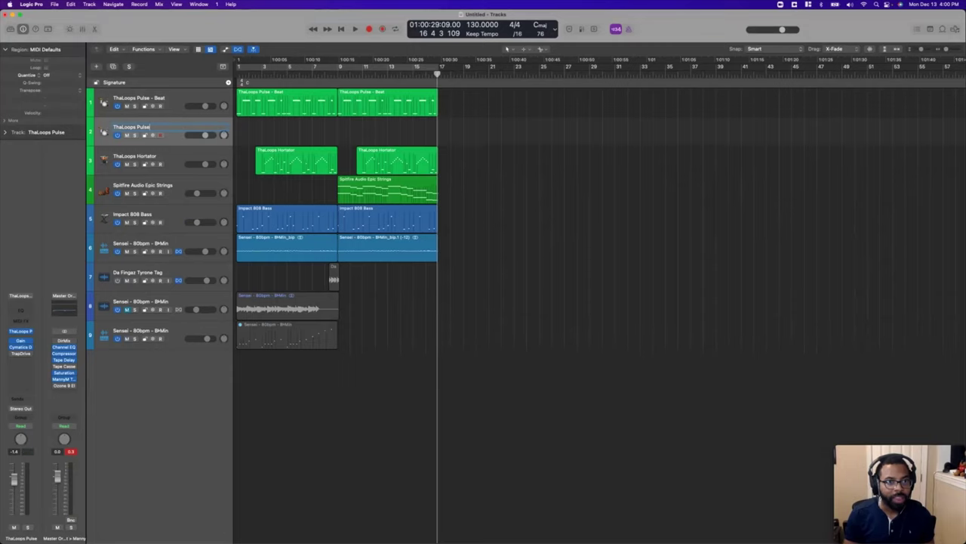
type("- HH")
key("Return")
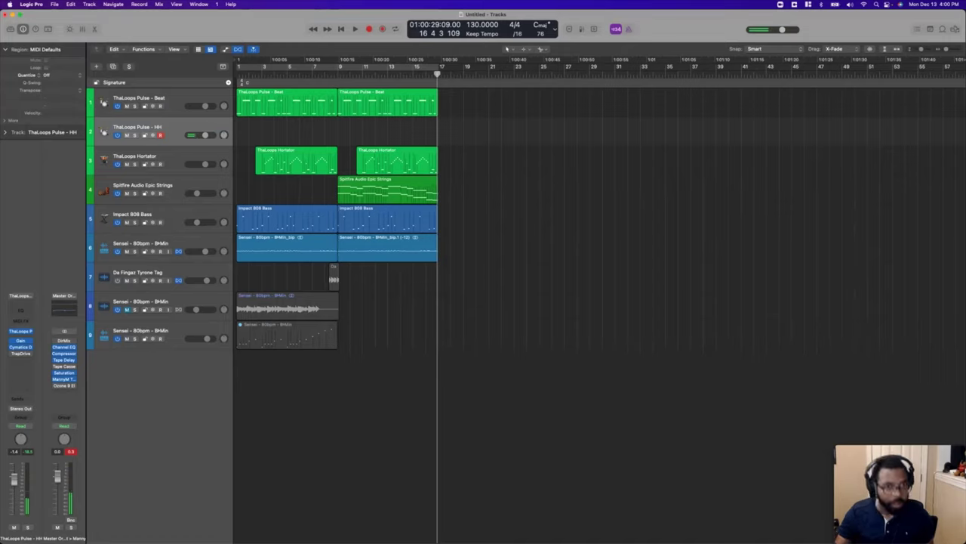
- Record a hi-hat part from bar 1 on the ThaLoops Pulse - HH track and quantize it to 1/8 Note
key("Return")
key("r")
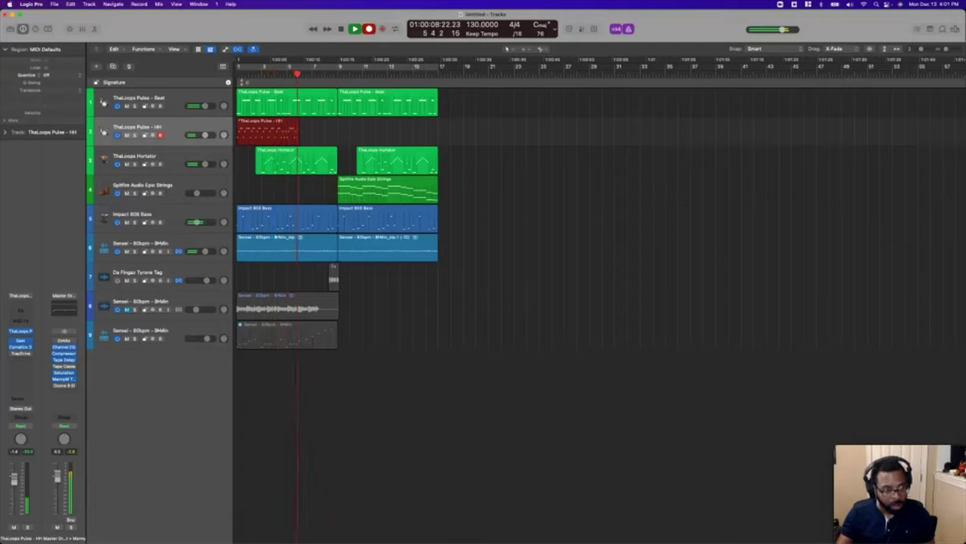
key("space")
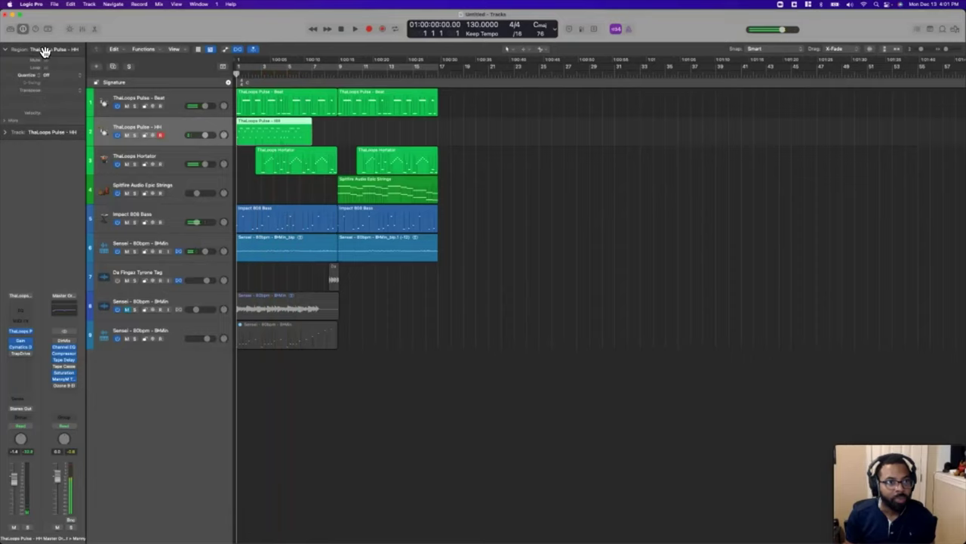
left_click(58, 75)
left_click(63, 114)
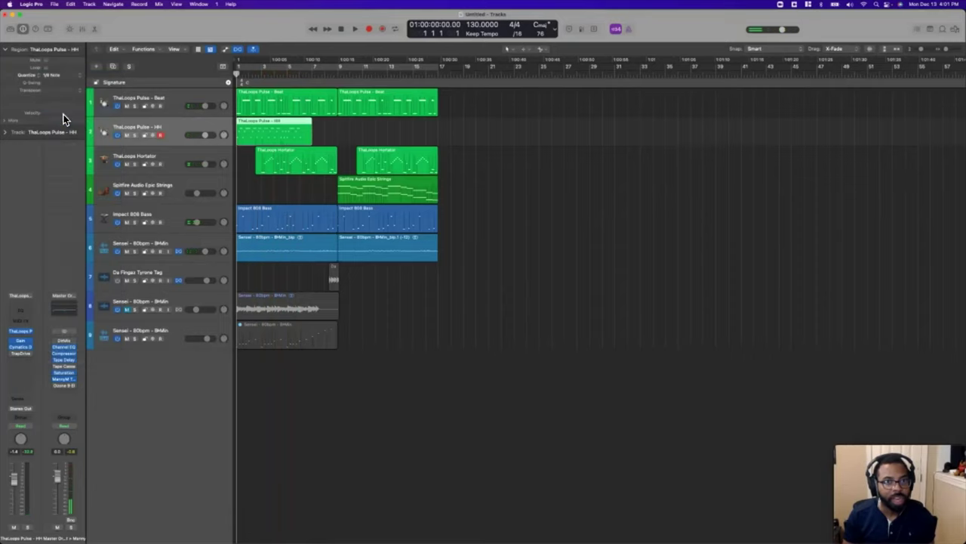
- Trim the hi-hat region to end at bar 5 and repeat it up to bar 17 while playing the arrangement
left_click_drag(310, 140, 287, 141)
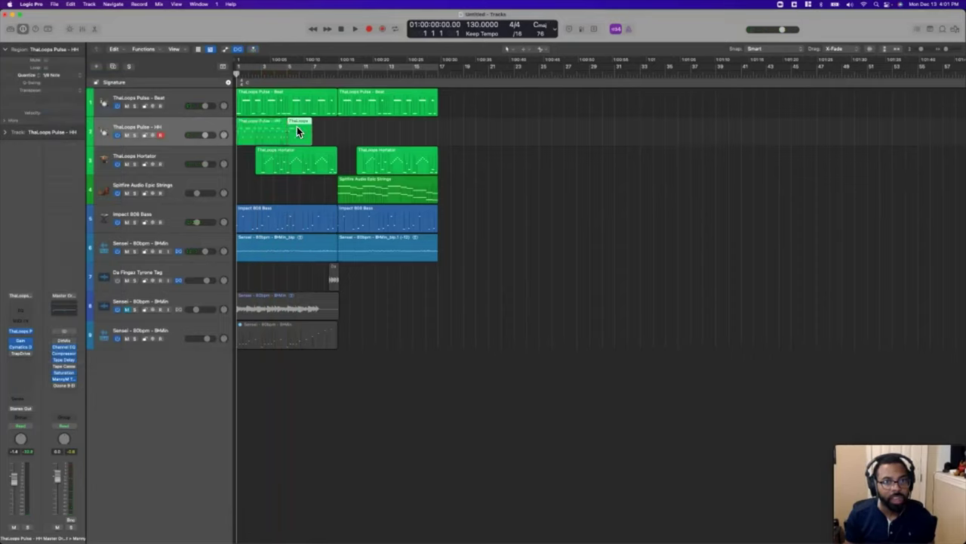
left_click(296, 126)
key("space")
left_click(251, 126)
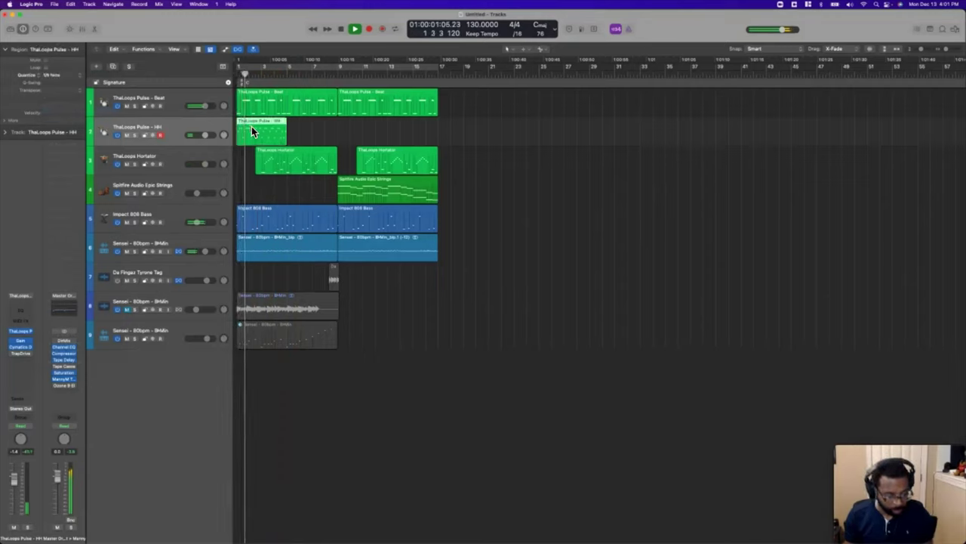
key("cmd+r")
left_click_drag(360, 129, 257, 133)
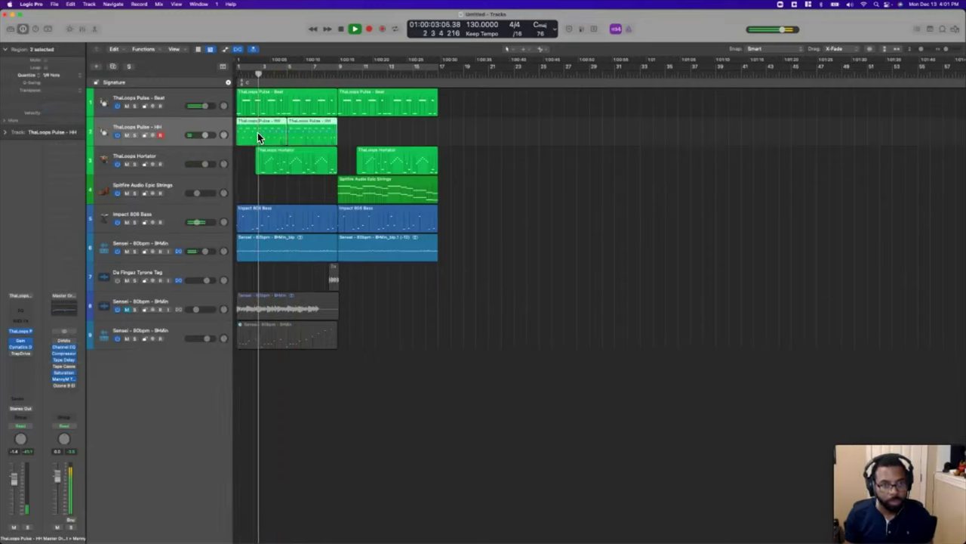
key("super+r")
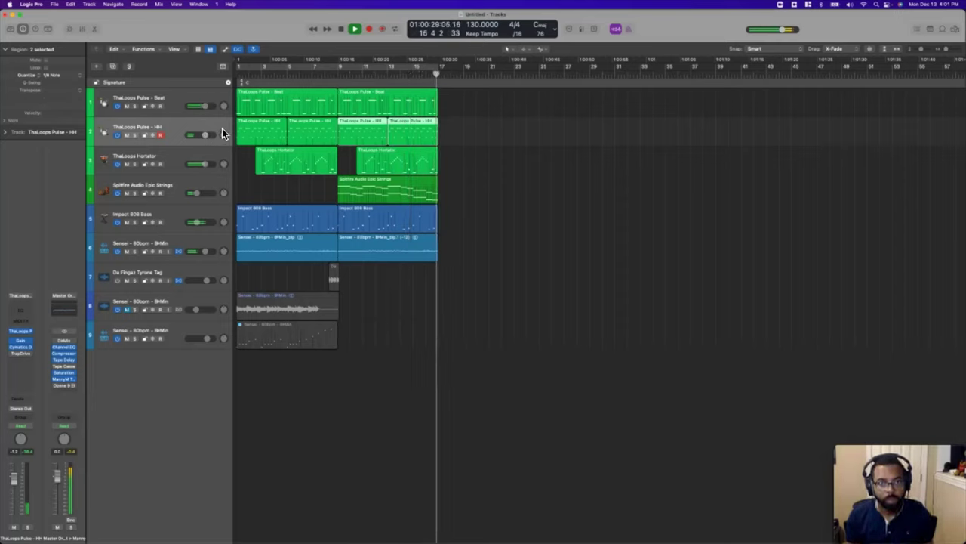
key("space")
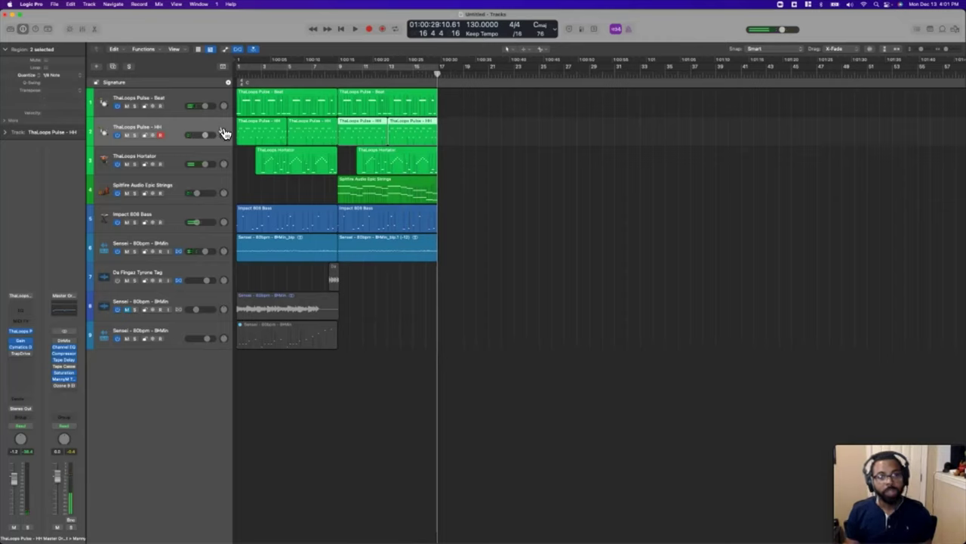
- Switch to Finder and open the nested Addiction (MIDI & Stem Kit) folder inside Modern Producers
key("super+Tab")
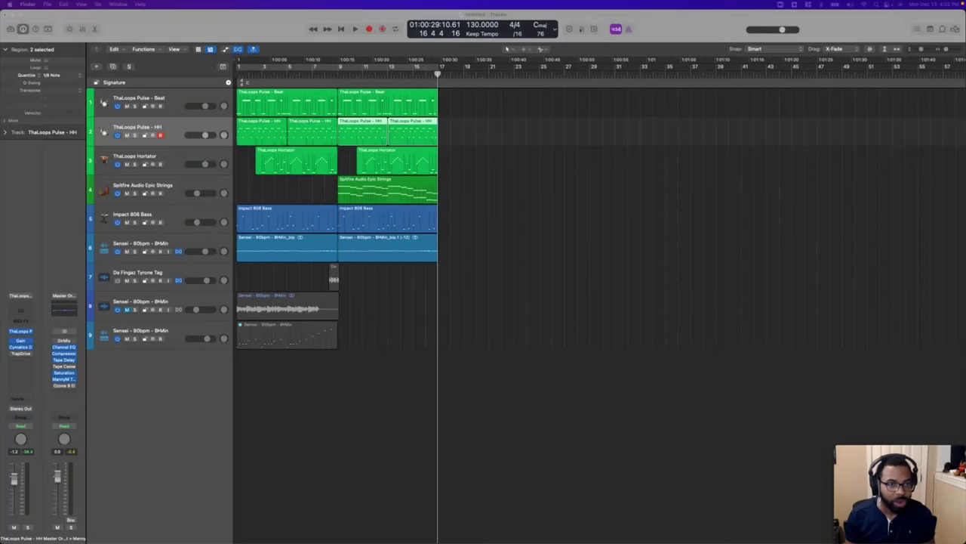
left_click_drag(0, 200, 448, 184)
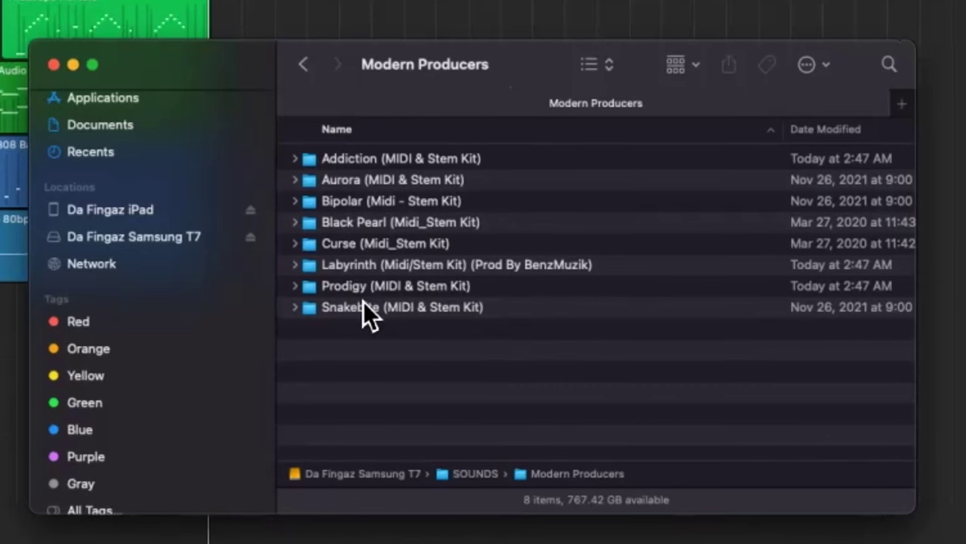
double_click(381, 162)
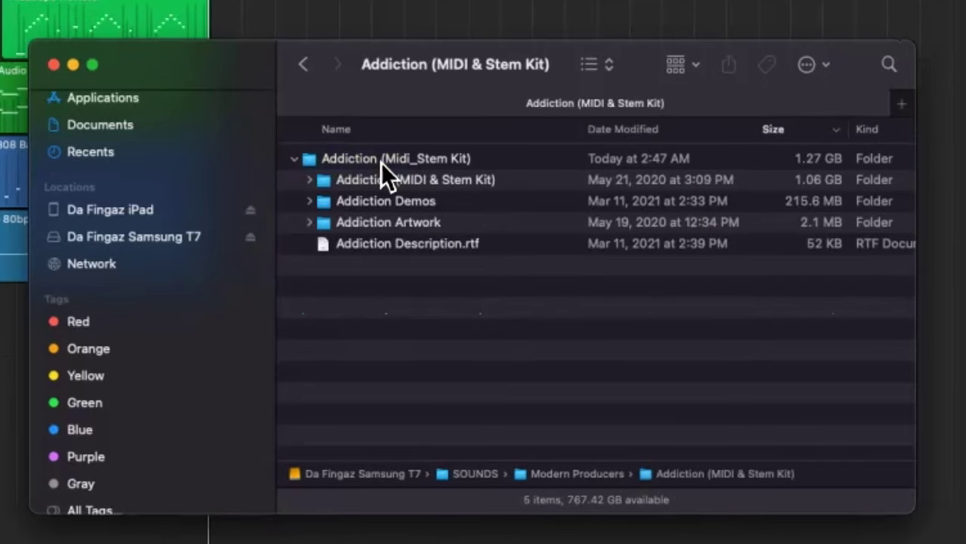
left_click(292, 160)
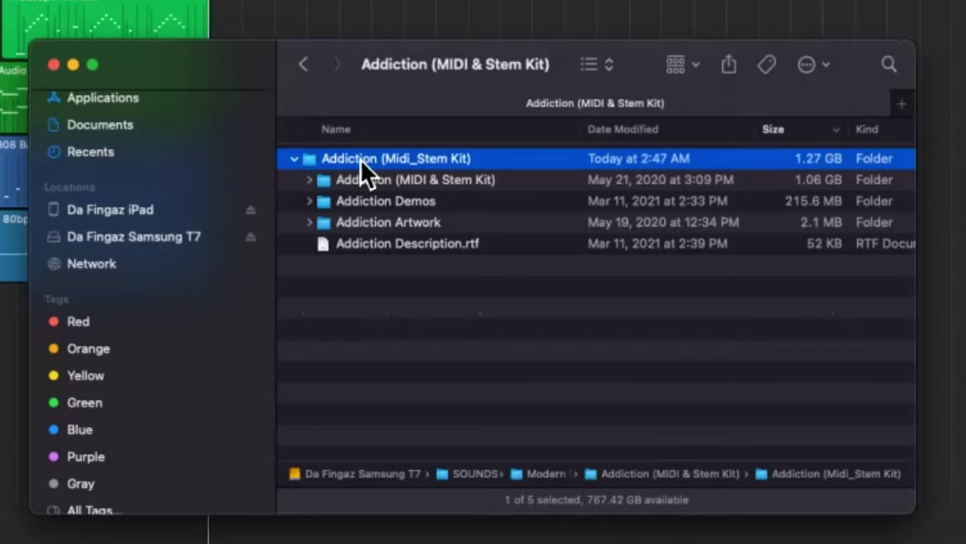
double_click(381, 183)
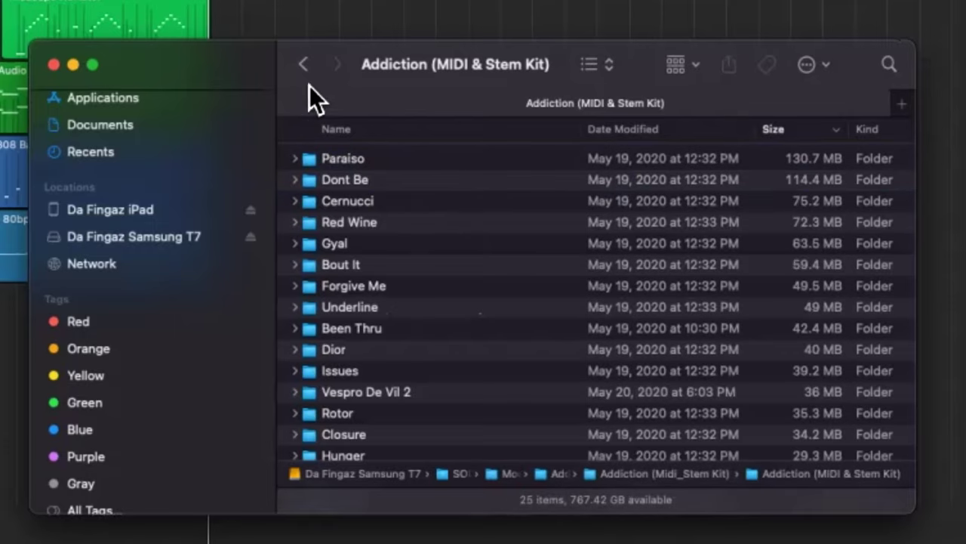
- Examine the list of song folders in the Addiction kit and go back to the Modern Producers folder
left_click(302, 66)
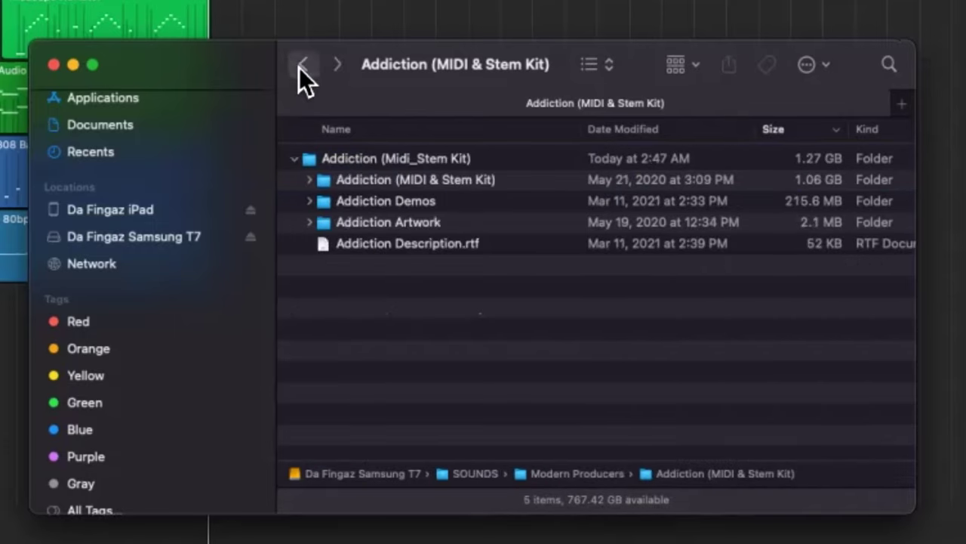
double_click(400, 181)
scroll(389, 230, "down", 5)
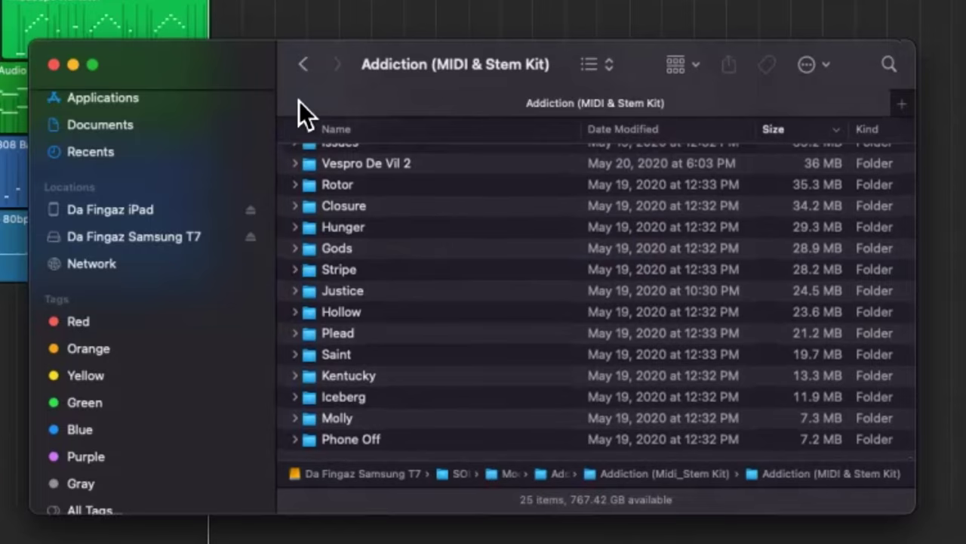
left_click(304, 65)
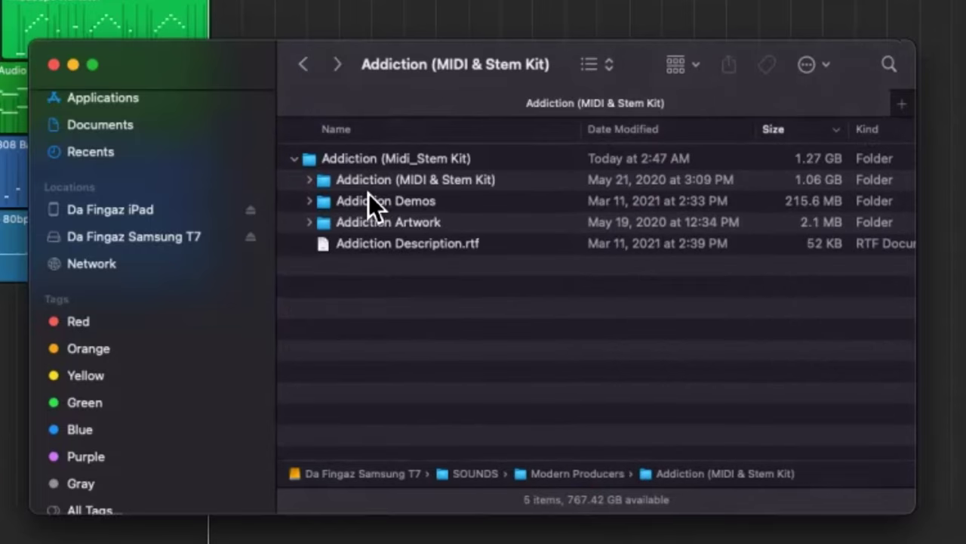
left_click(304, 159)
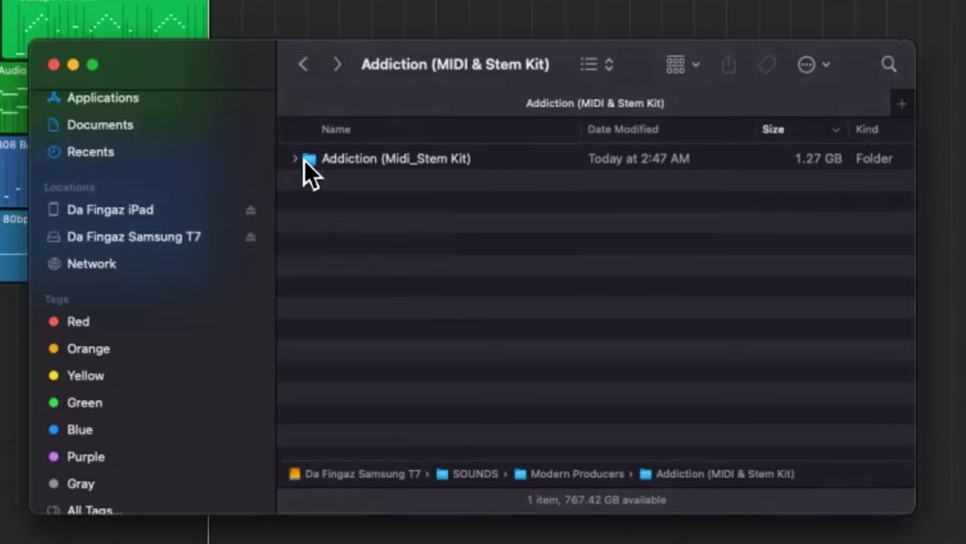
left_click(302, 65)
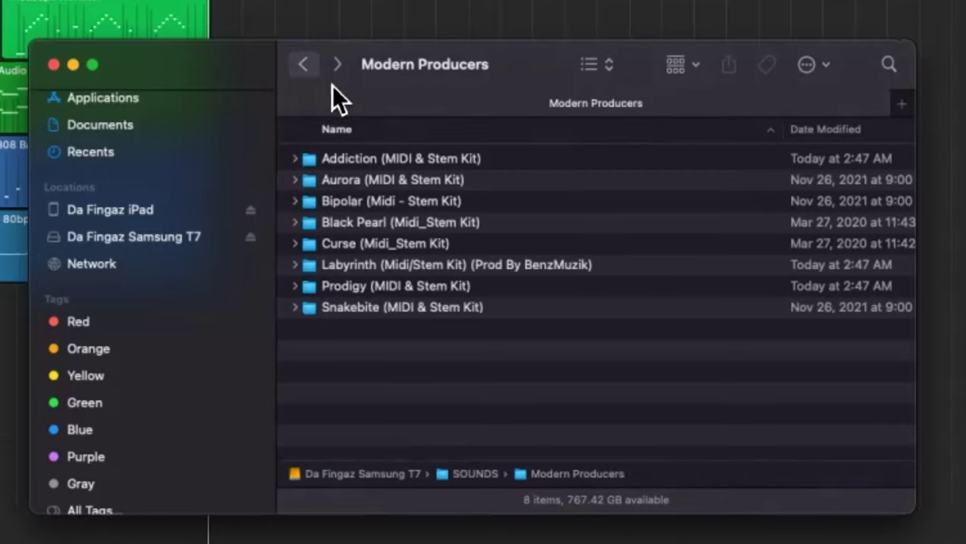